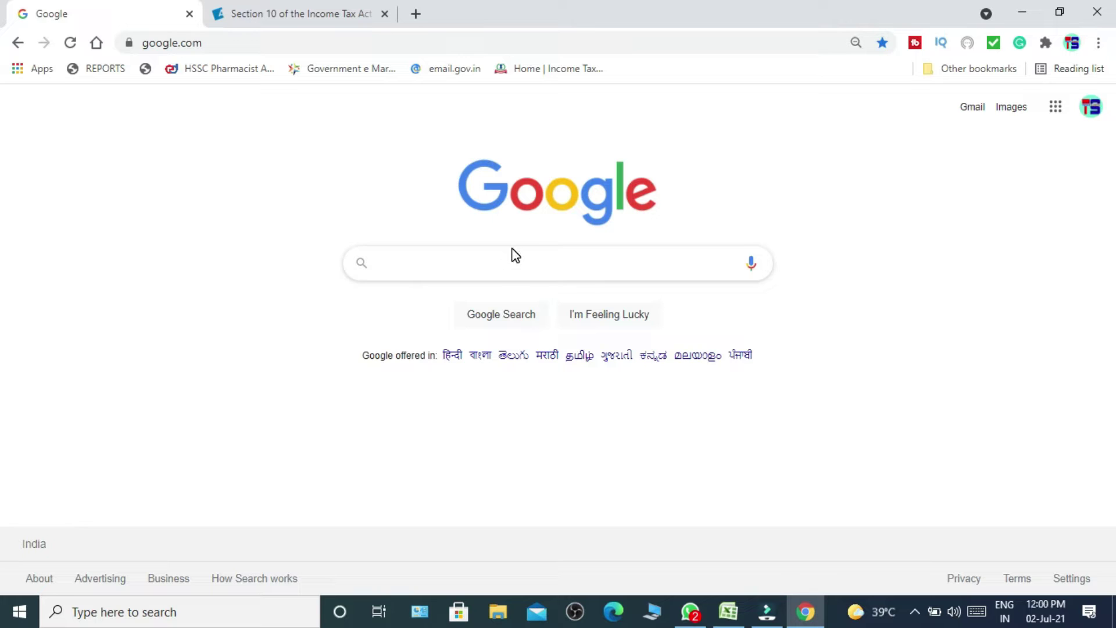
Search Google for 'income tax gov.in' and open the Income Tax Department e-Filing home page.
{"action": "left_click", "coordinate": [504, 267]}
{"action": "type", "text": "IN"}
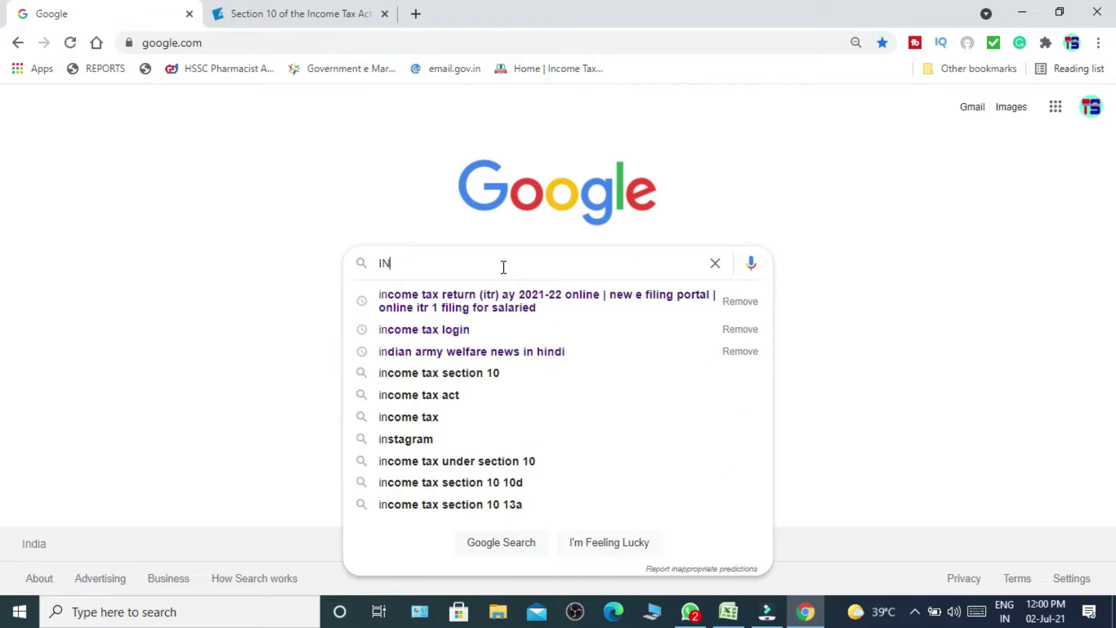
{"action": "type", "text": "COME"}
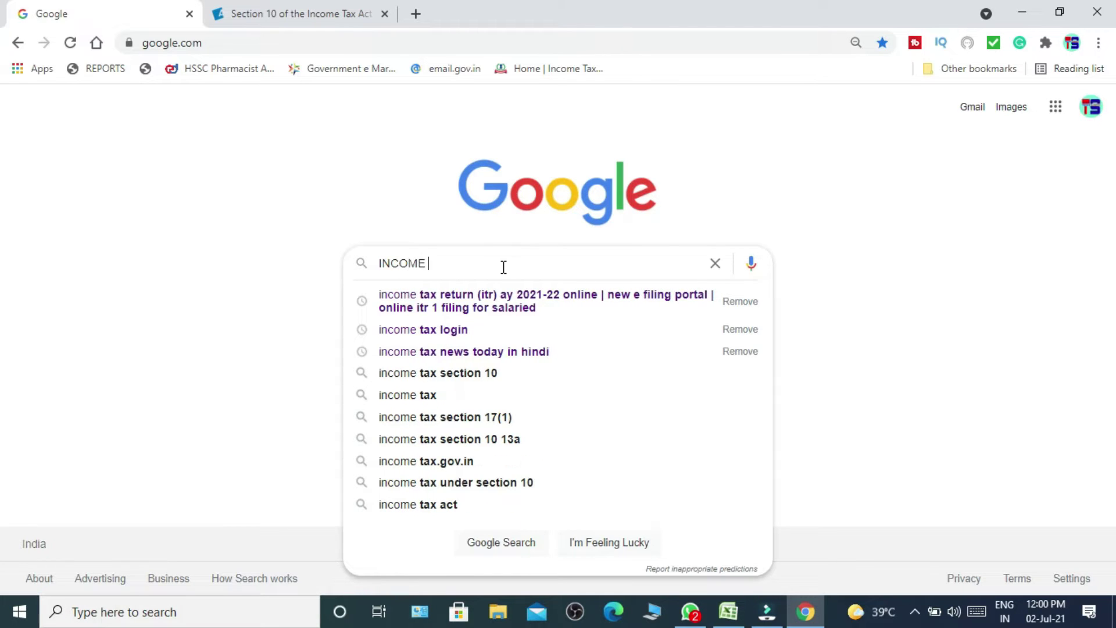
{"action": "type", "text": " TAC"}
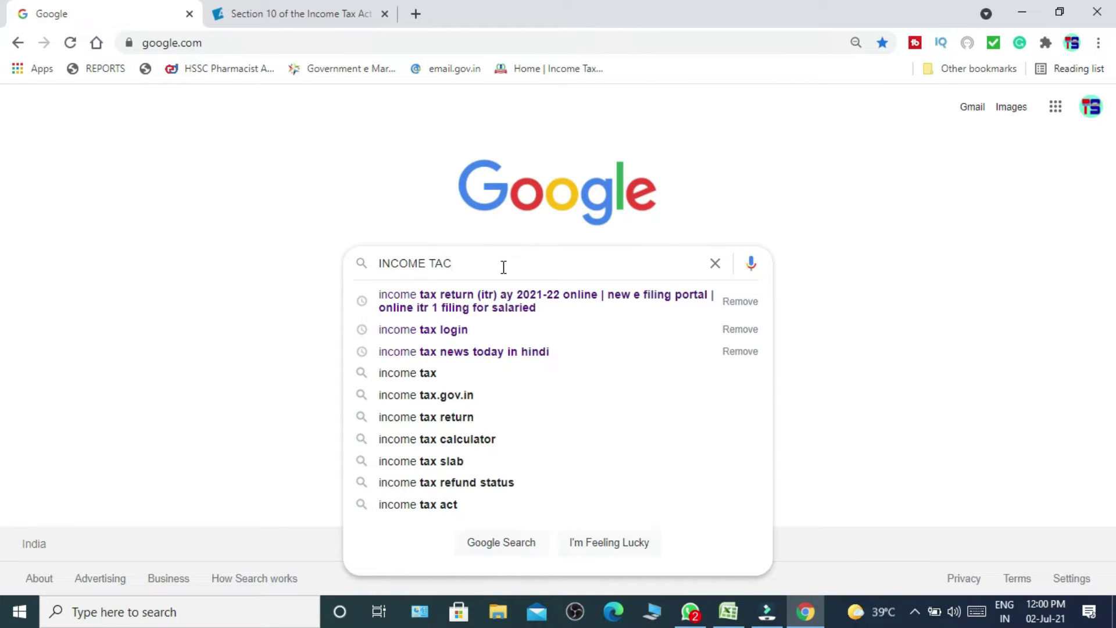
{"action": "key", "text": "BackSpace"}
{"action": "type", "text": "X G"}
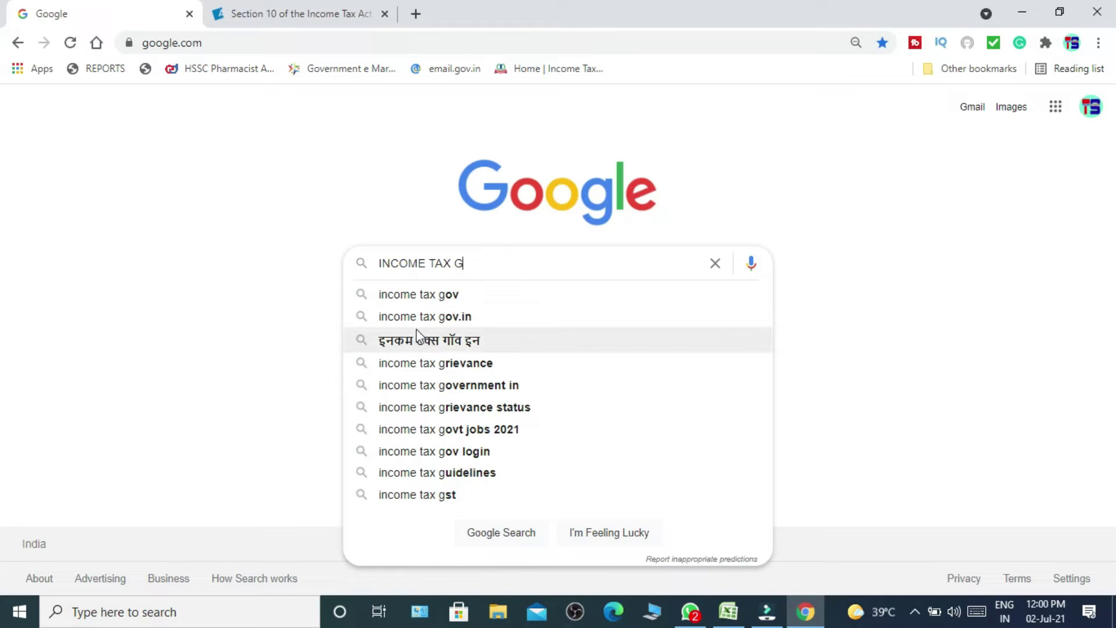
{"action": "left_click", "coordinate": [427, 314]}
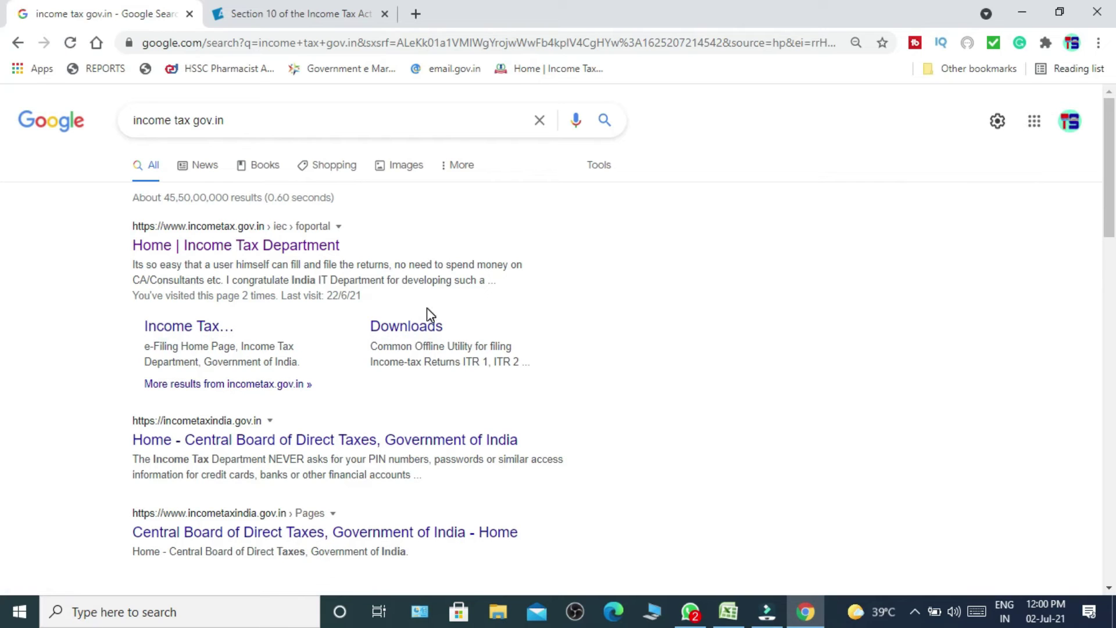
{"action": "left_click", "coordinate": [294, 246]}
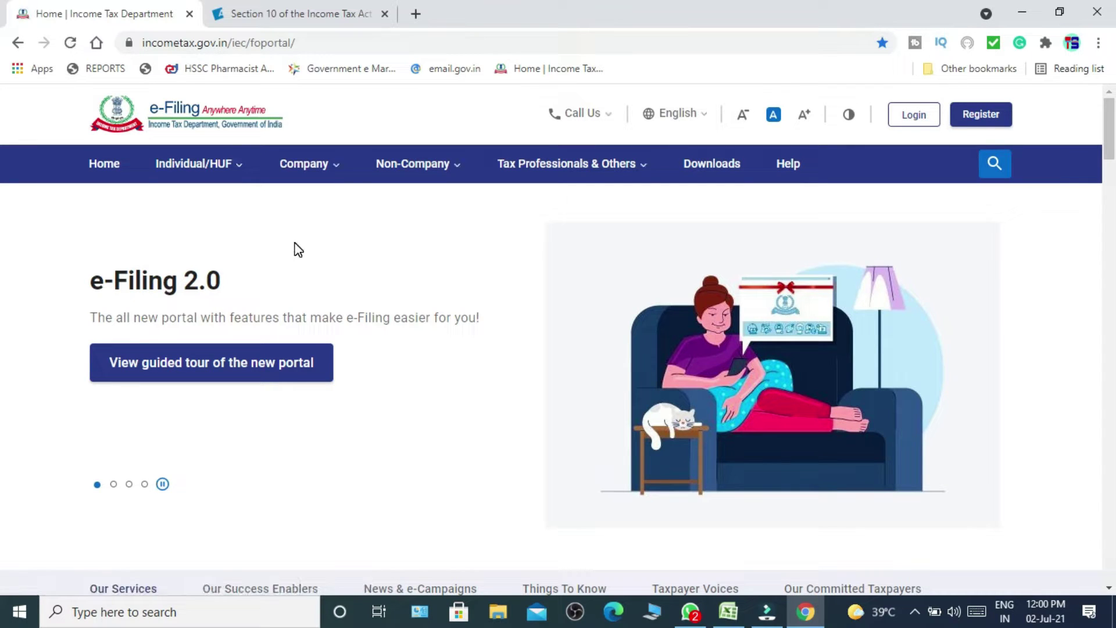
On the portal's login page, submit the taxpayer's PAN as the user ID.
{"action": "left_click", "coordinate": [899, 124]}
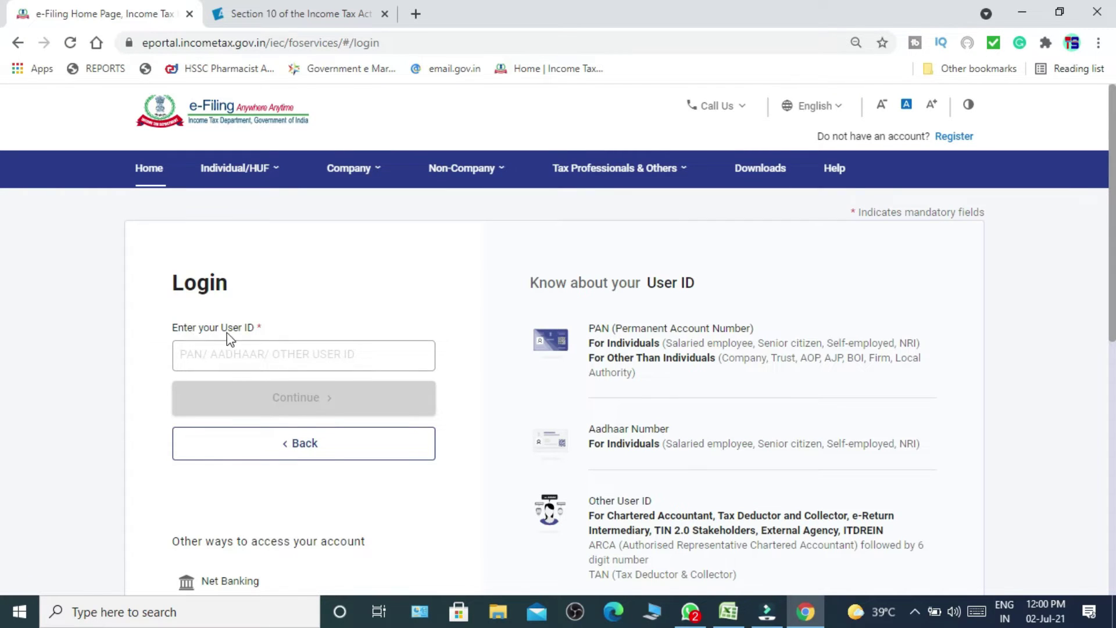
{"action": "left_click", "coordinate": [243, 357]}
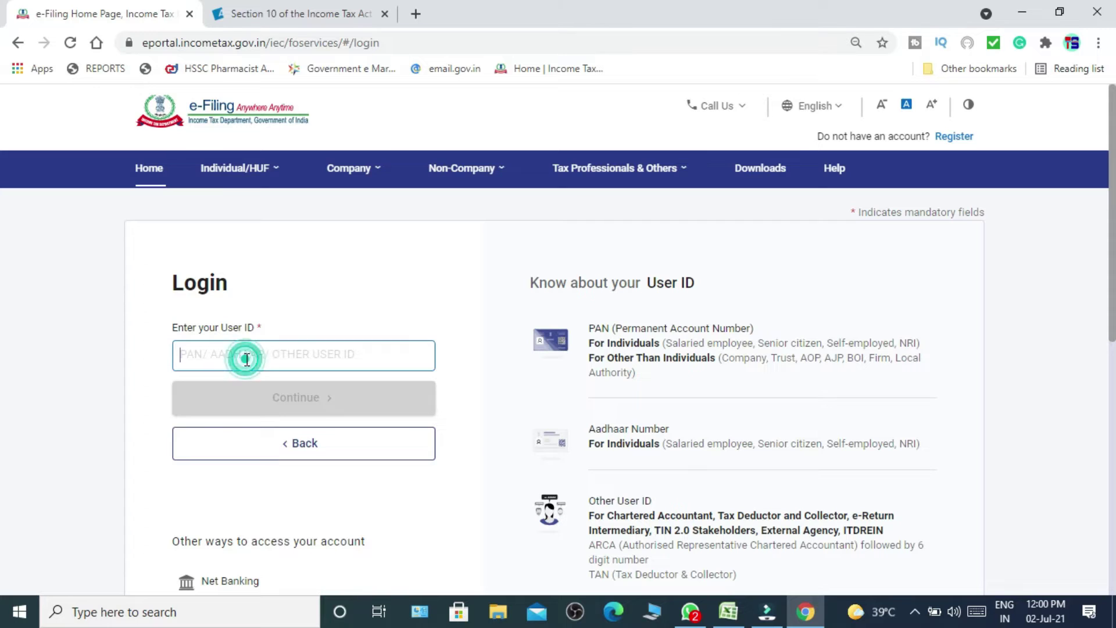
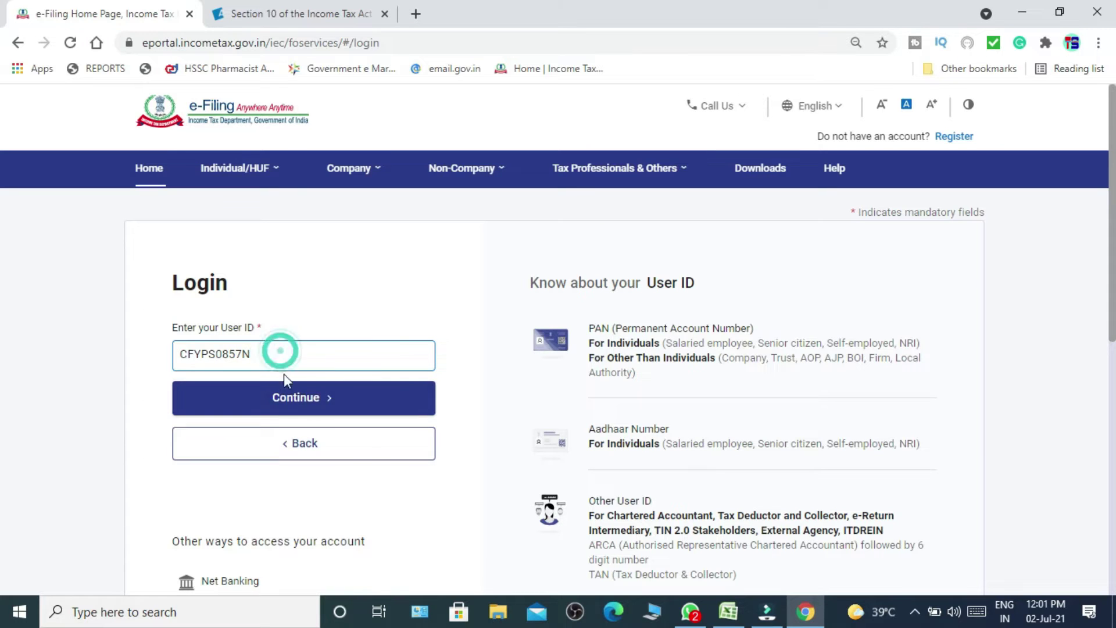
{"action": "left_click", "coordinate": [294, 398]}
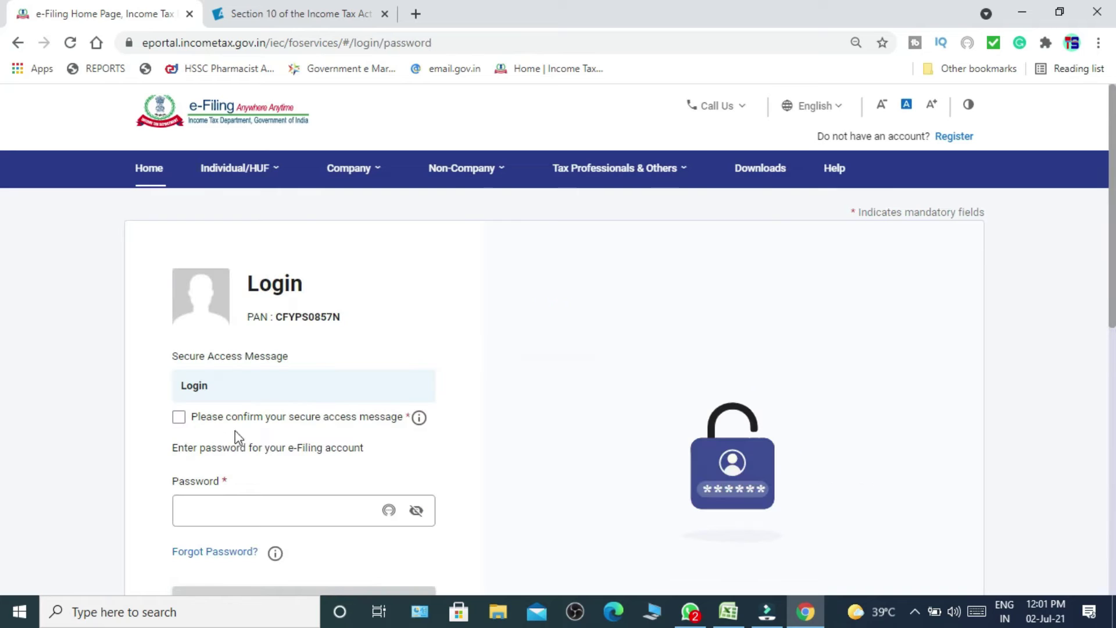
Confirm the secure access message and log in with the account password.
{"action": "left_click", "coordinate": [178, 422]}
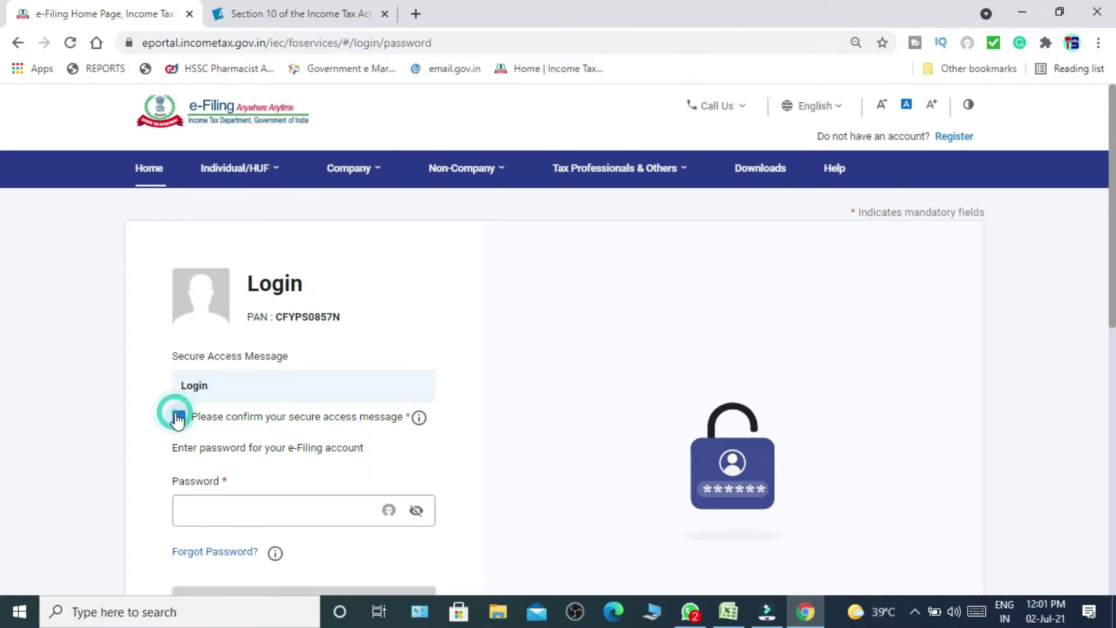
{"action": "left_click", "coordinate": [227, 509]}
{"action": "type", "text": "************"}
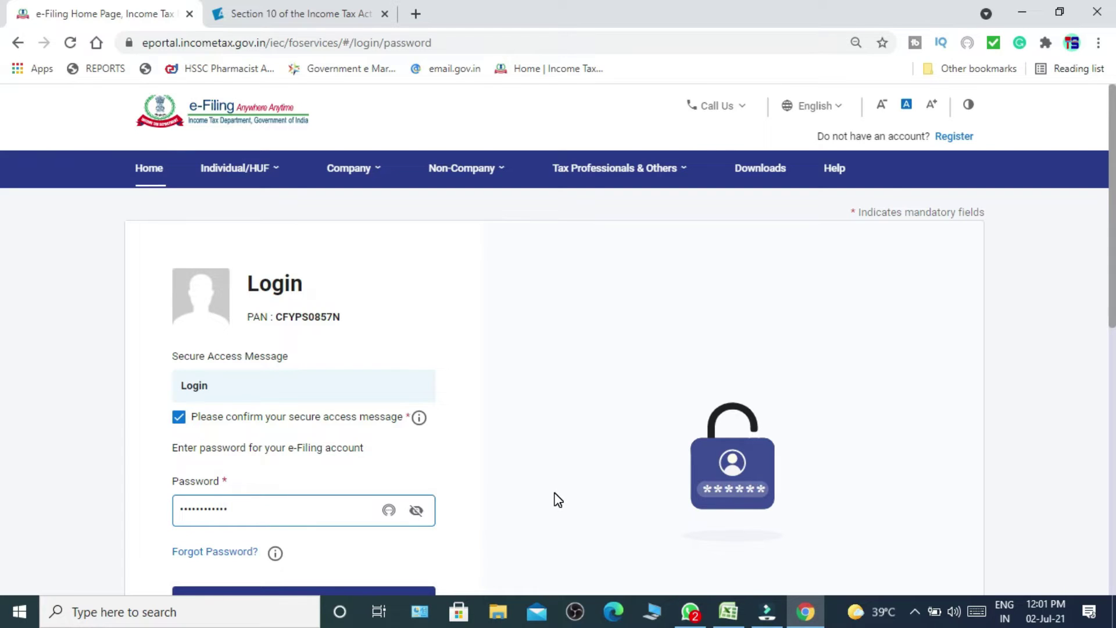
{"action": "key", "text": "Tab"}
{"action": "key", "text": "Tab"}
{"action": "key", "text": "Tab"}
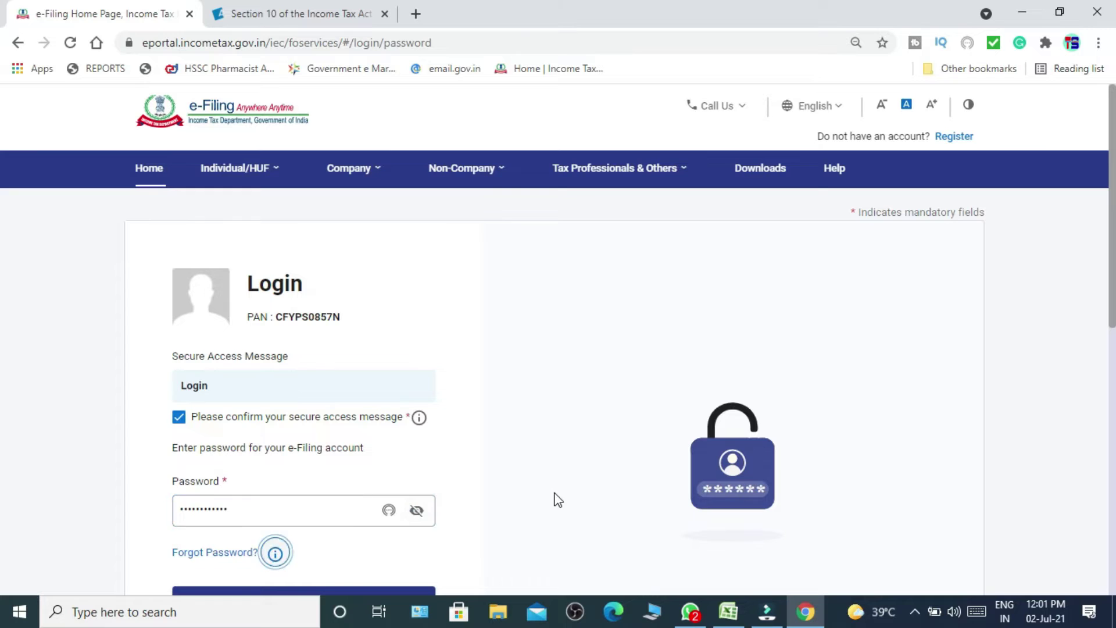
{"action": "key", "text": "Tab"}
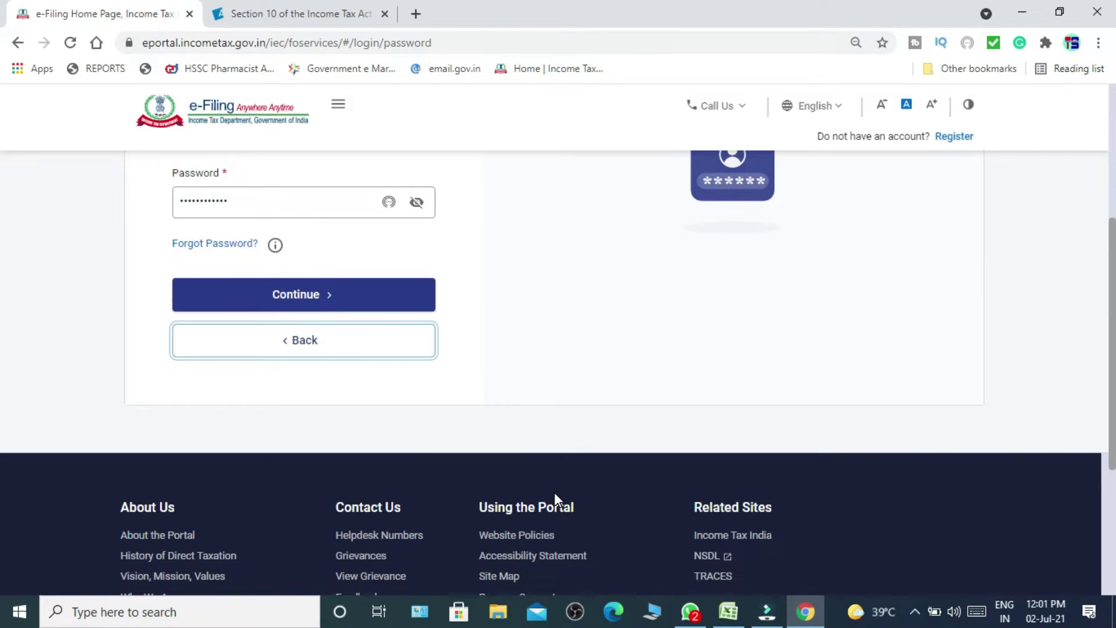
{"action": "left_click", "coordinate": [352, 301]}
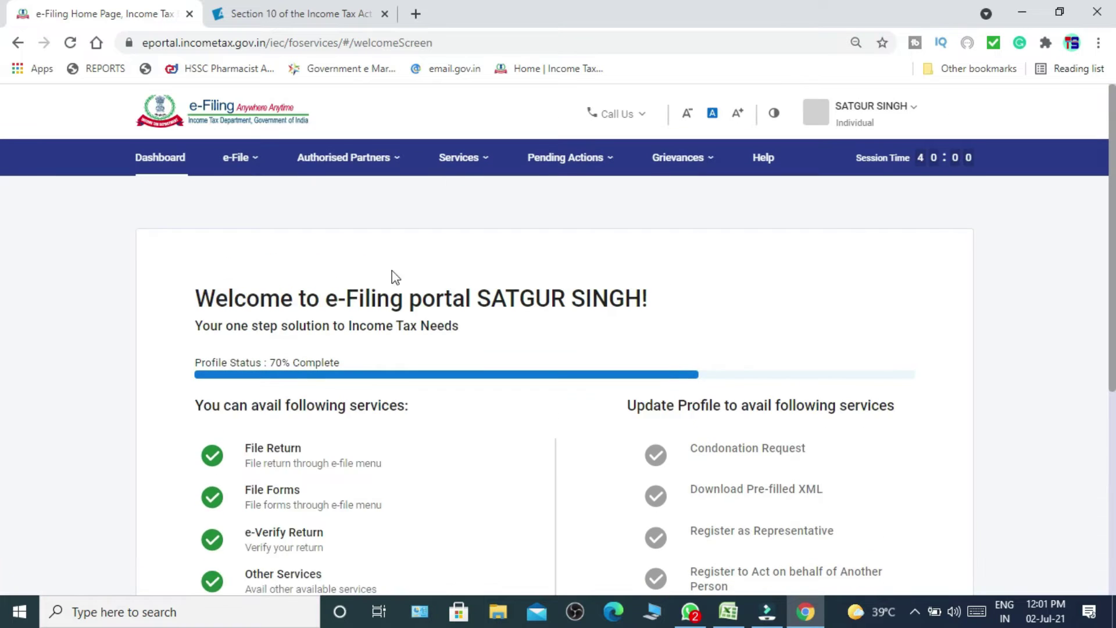
Skip the profile update, then choose e-File > Income Tax Returns > File Income Tax Return.
{"action": "left_click_drag", "start_coordinate": [195, 405], "coordinate": [728, 406]}
{"action": "scroll", "coordinate": [3, 451], "scroll_direction": "down", "scroll_amount": 5}
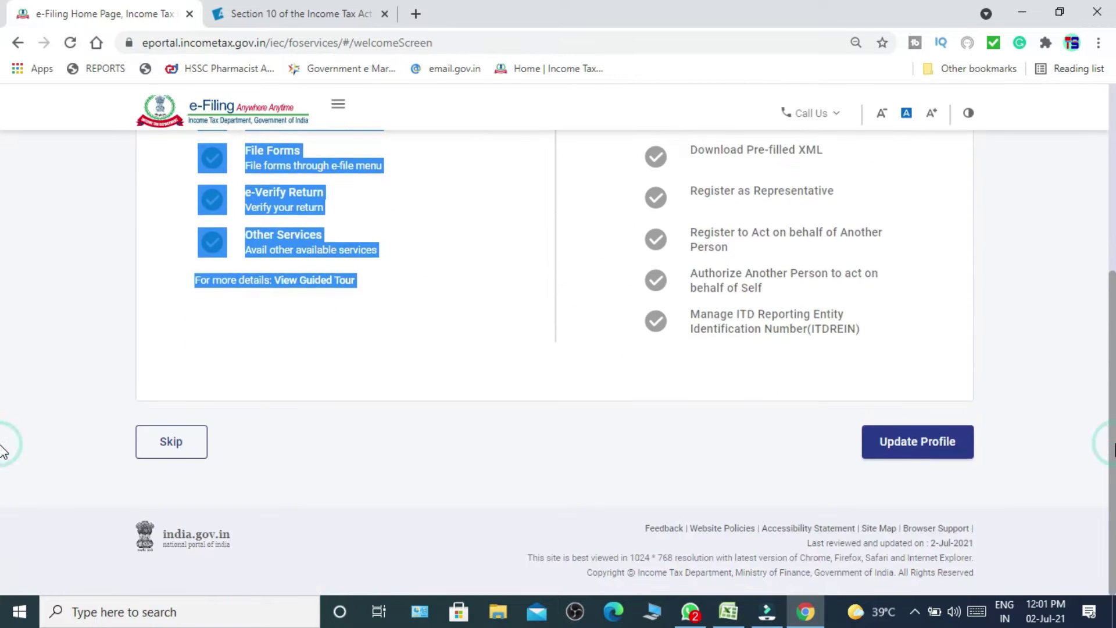
{"action": "left_click", "coordinate": [190, 451]}
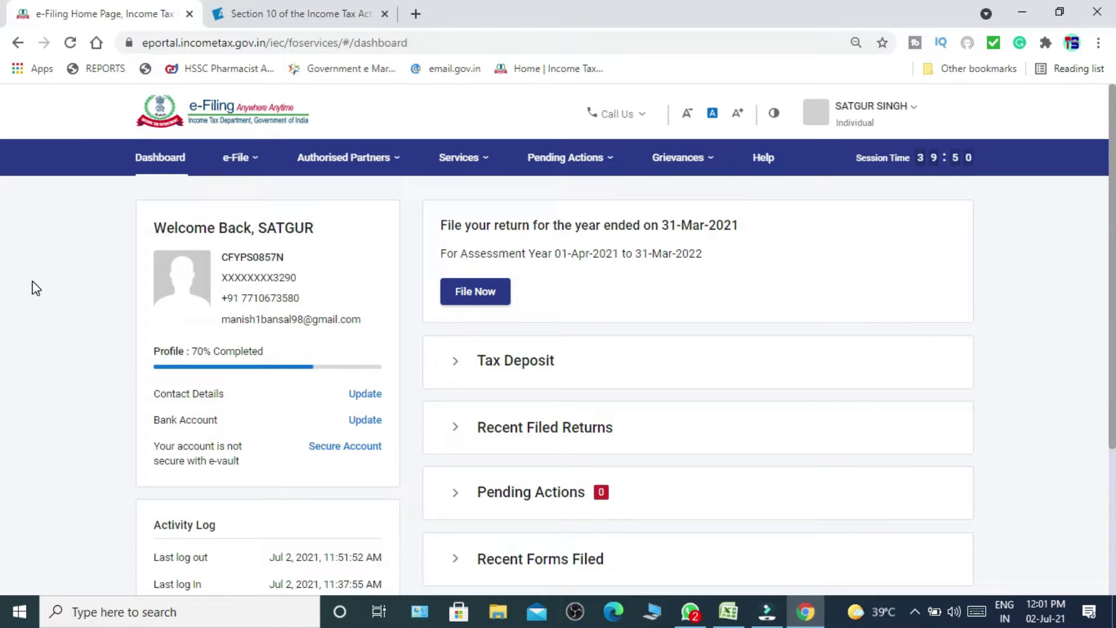
{"action": "left_click", "coordinate": [253, 167]}
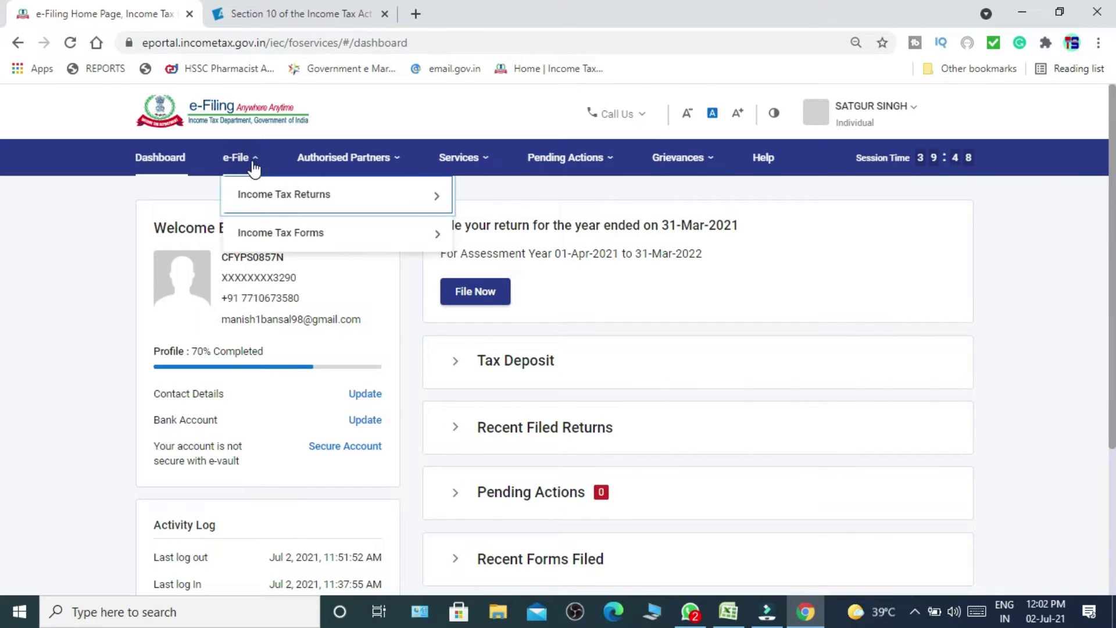
{"action": "mouse_move", "coordinate": [274, 203]}
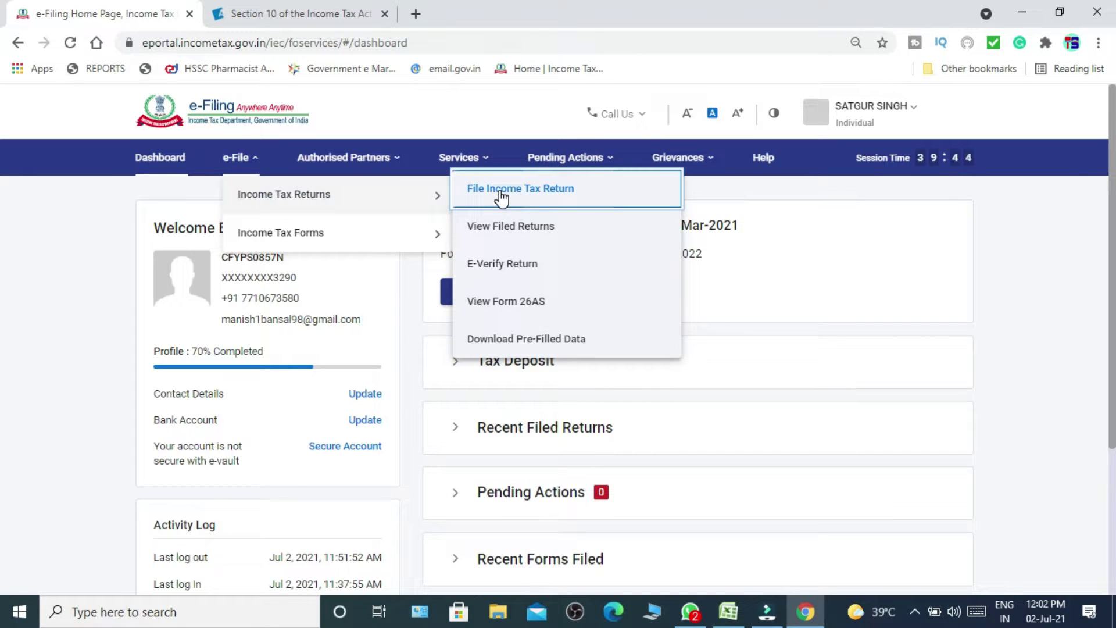
{"action": "left_click", "coordinate": [501, 197]}
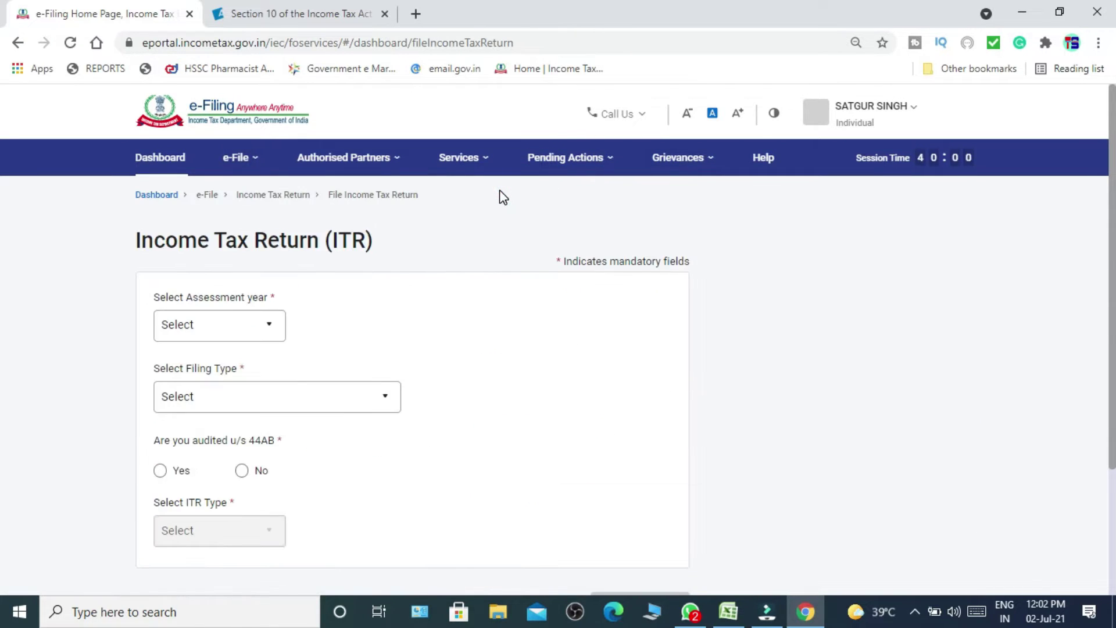
Pick assessment year 2021-22 and Online mode, start a new filing, and confirm Individual status.
{"action": "left_click", "coordinate": [238, 338]}
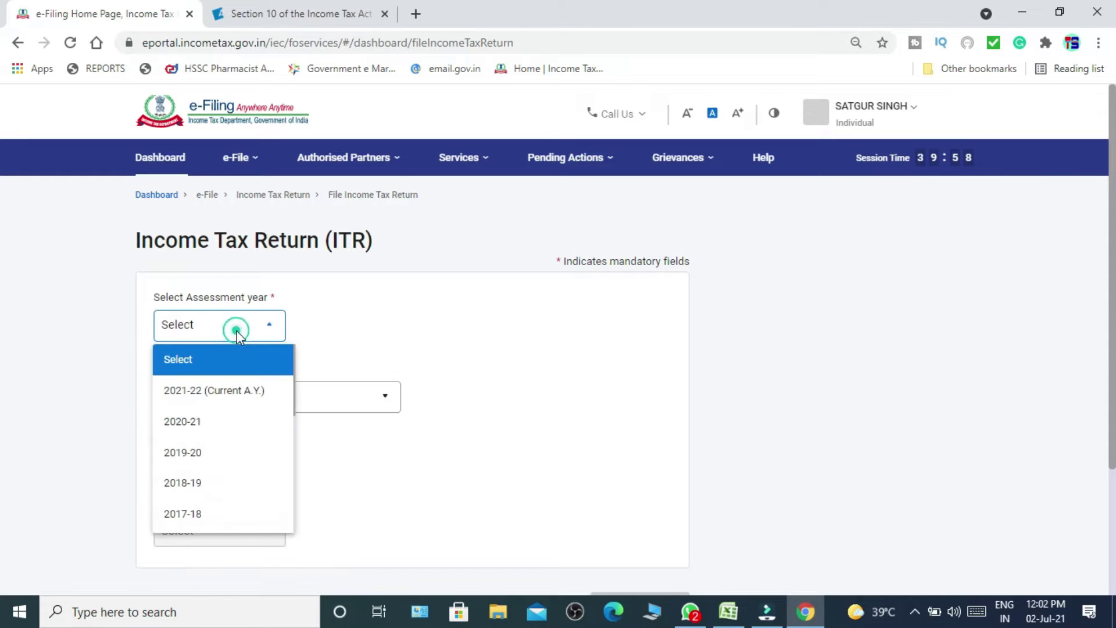
{"action": "left_click", "coordinate": [224, 400]}
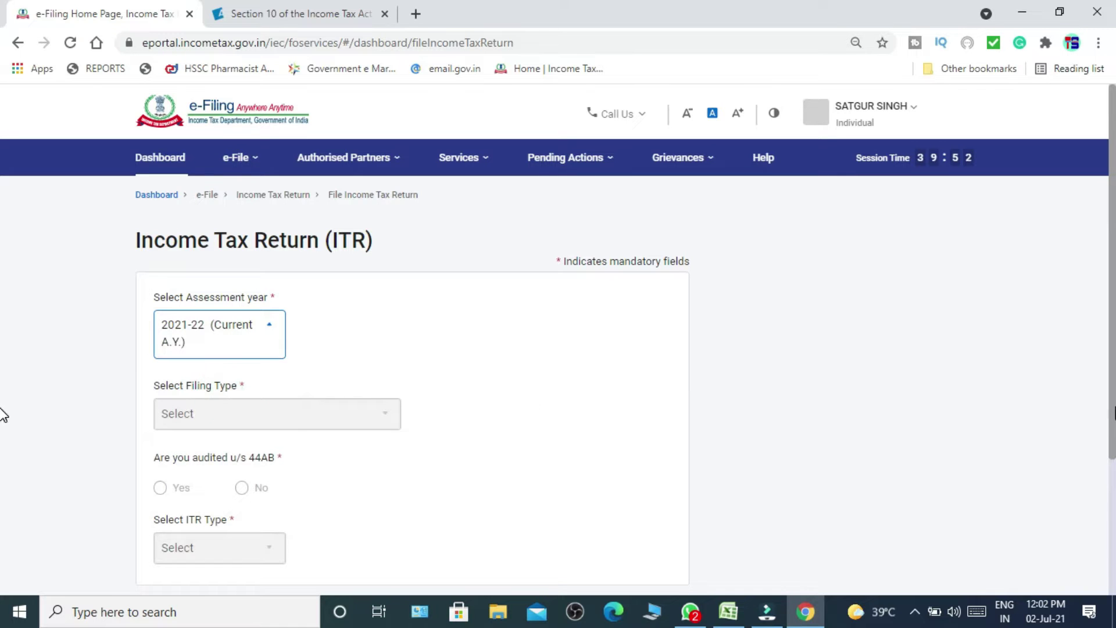
{"action": "scroll", "coordinate": [3, 489], "scroll_direction": "down", "scroll_amount": 3}
{"action": "left_click", "coordinate": [670, 447]}
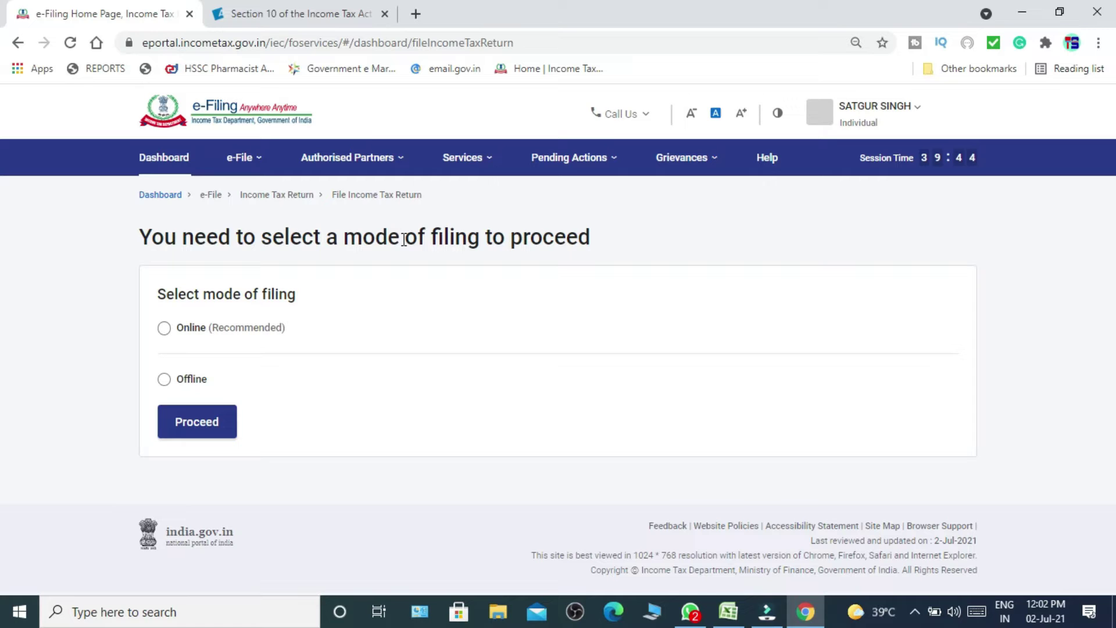
{"action": "left_click", "coordinate": [165, 329]}
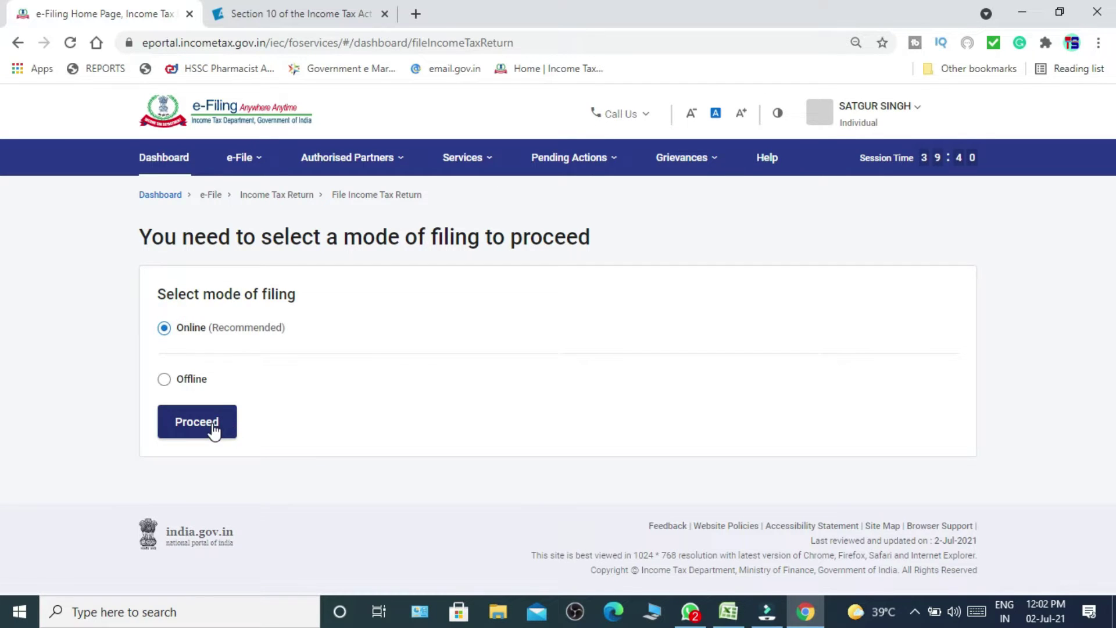
{"action": "left_click", "coordinate": [213, 426]}
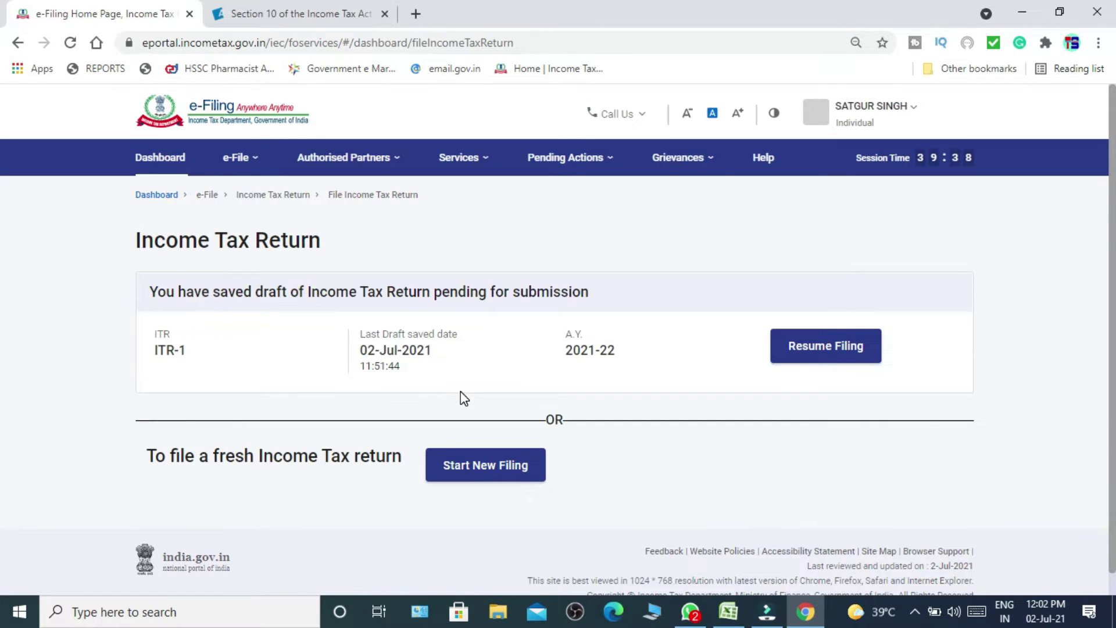
{"action": "left_click", "coordinate": [488, 477]}
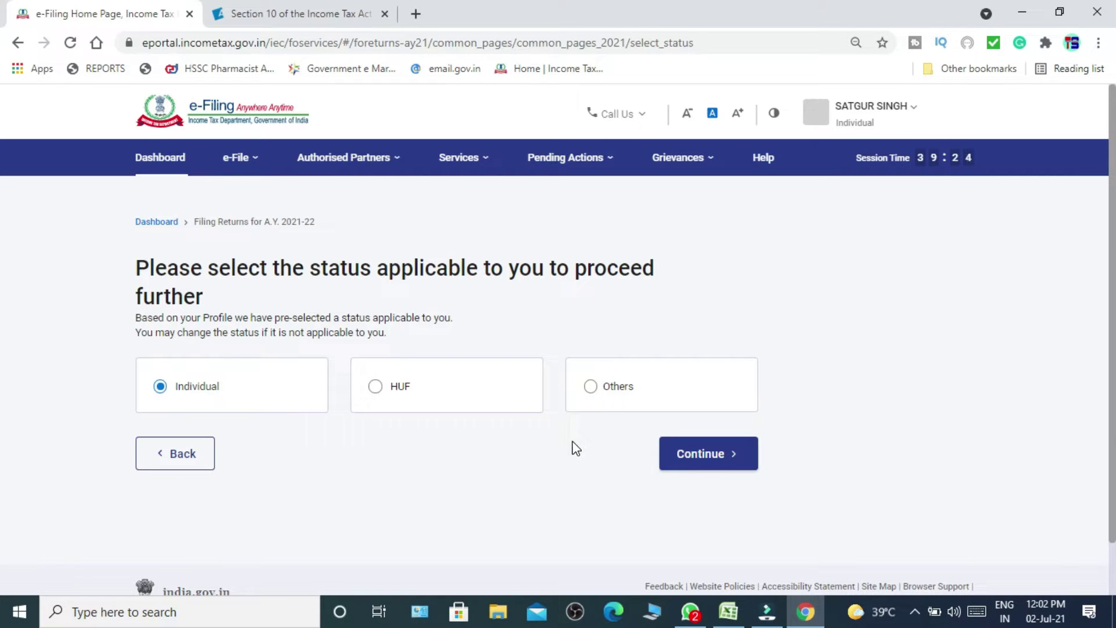
{"action": "left_click", "coordinate": [697, 459]}
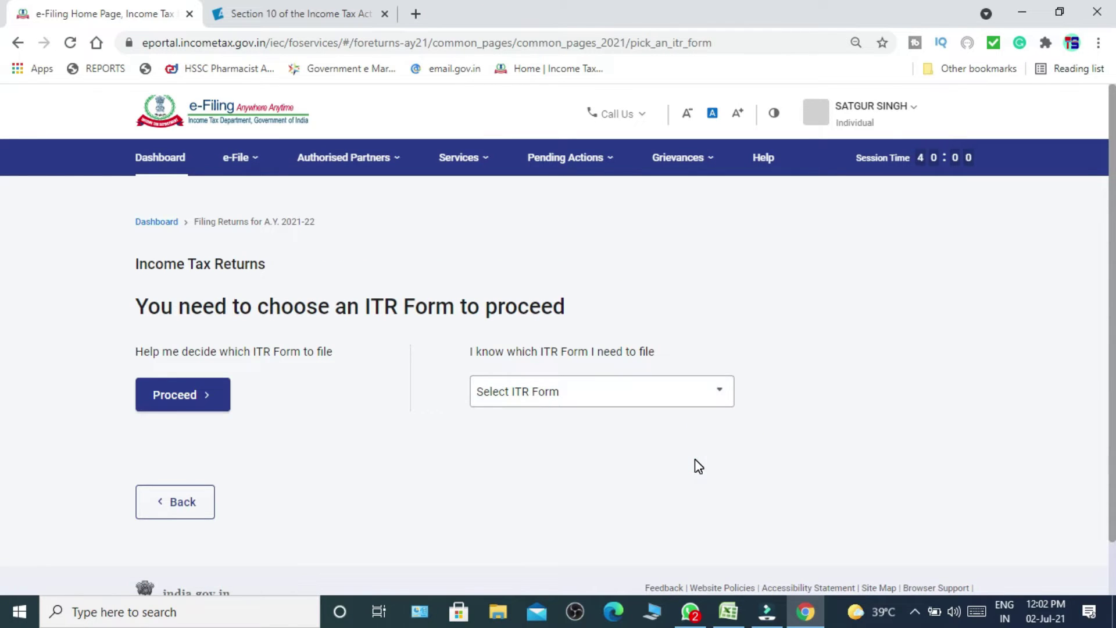
Choose the ITR-1 form from the list of ITR forms.
{"action": "left_click", "coordinate": [618, 400]}
{"action": "left_click", "coordinate": [551, 459]}
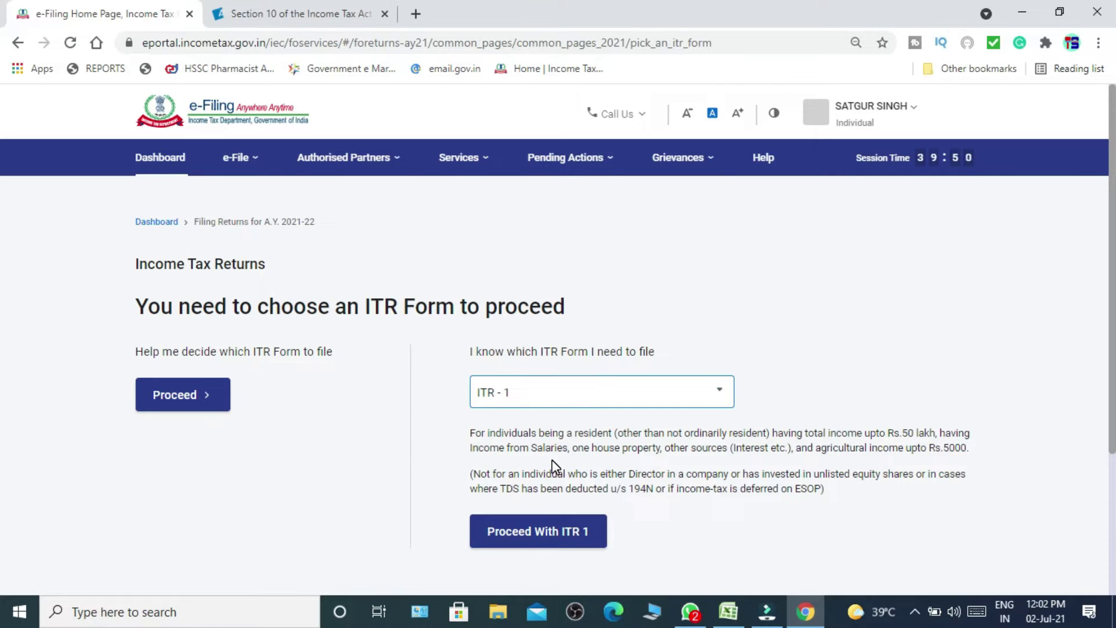
{"action": "left_click", "coordinate": [546, 549]}
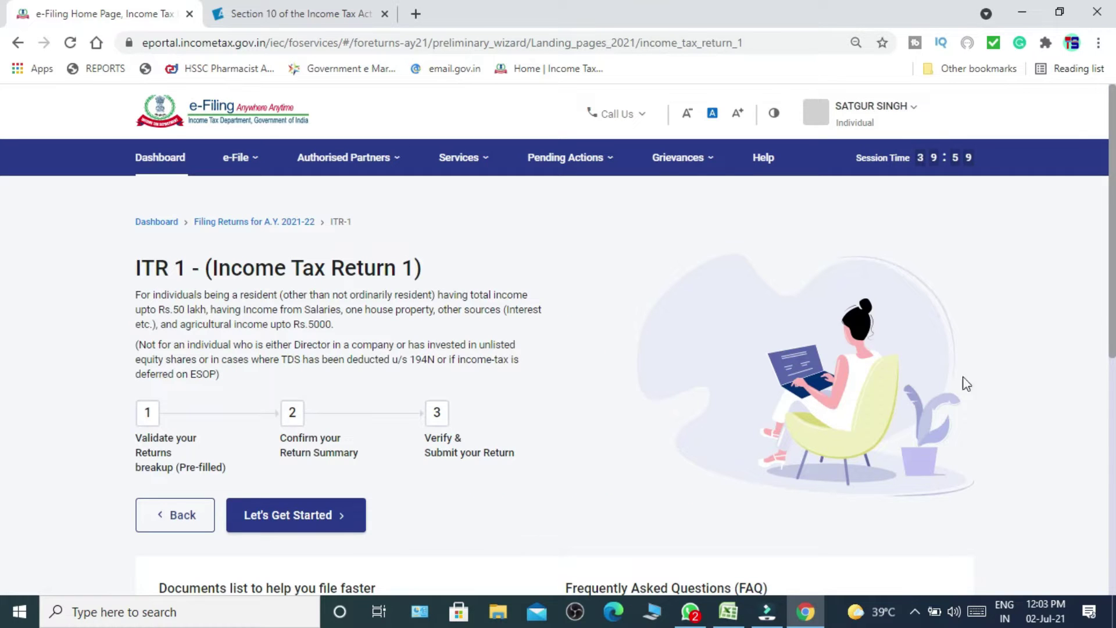
Start the ITR-1 return and select Others as the reason for filing.
{"action": "scroll", "coordinate": [3, 338], "scroll_direction": "down", "scroll_amount": 2}
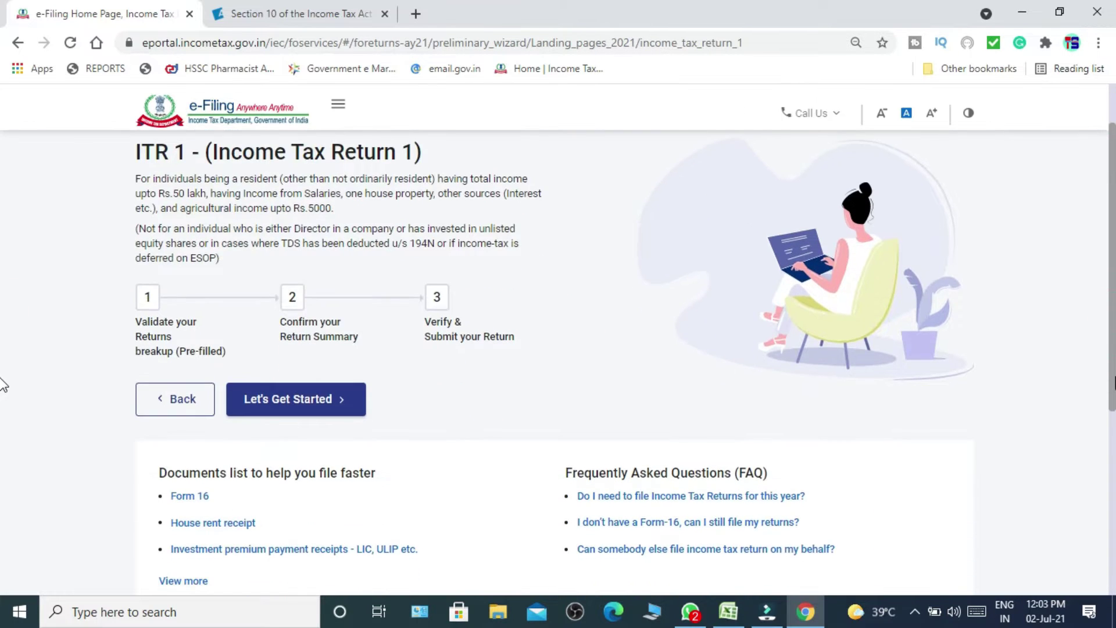
{"action": "left_click", "coordinate": [299, 410]}
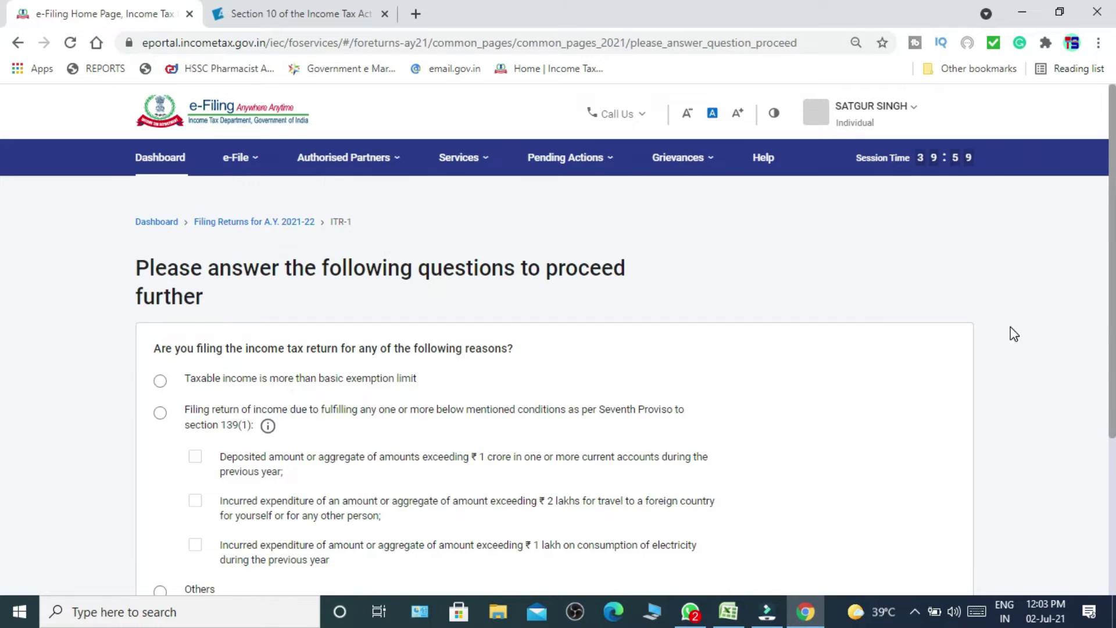
{"action": "scroll", "coordinate": [3, 329], "scroll_direction": "down", "scroll_amount": 2}
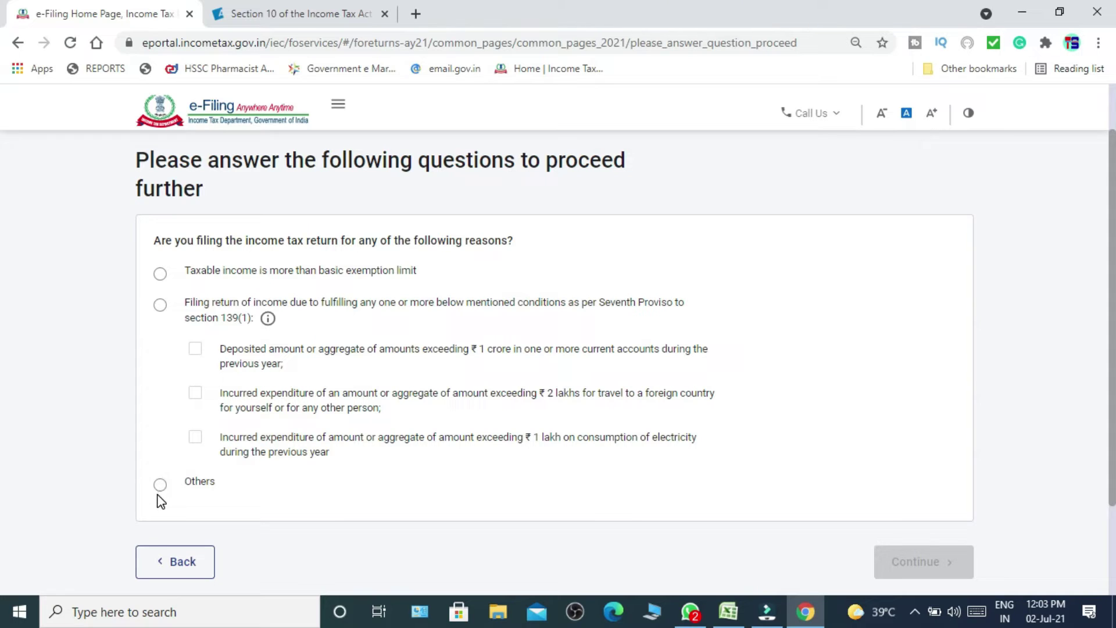
{"action": "left_click_drag", "start_coordinate": [191, 393], "coordinate": [159, 491]}
{"action": "left_click", "coordinate": [159, 491]}
{"action": "left_click", "coordinate": [160, 490]}
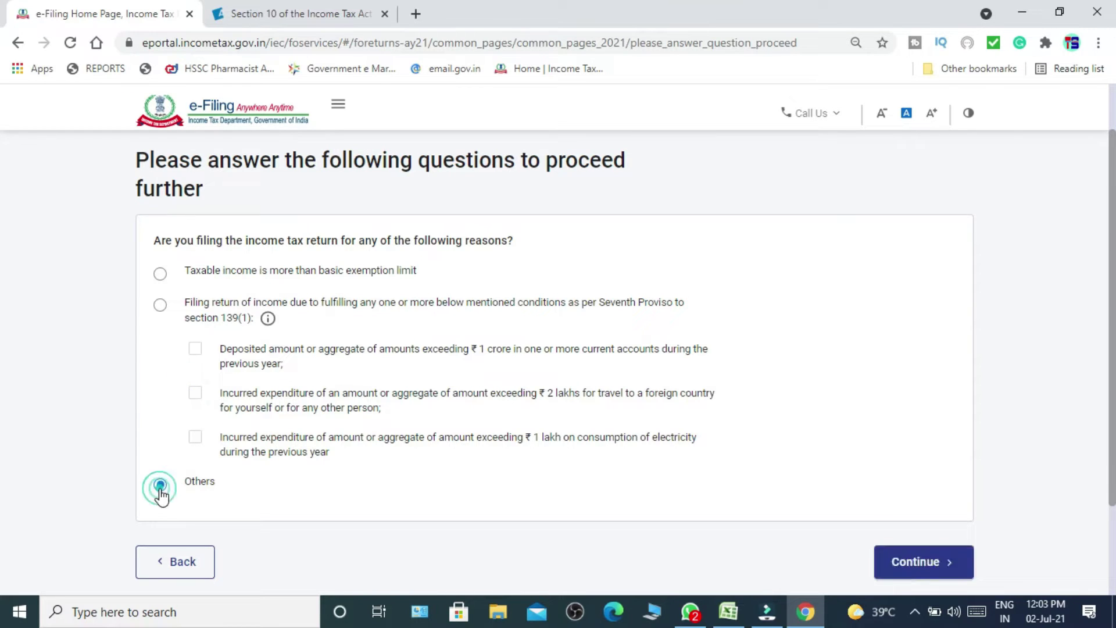
{"action": "left_click", "coordinate": [898, 561]}
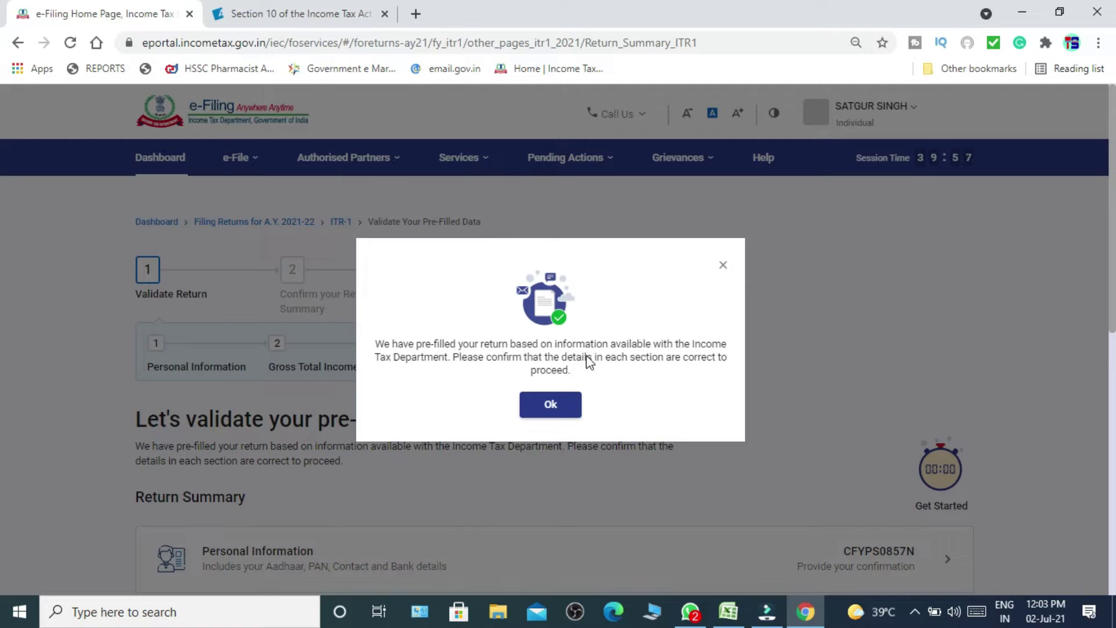
Dismiss the pre-filled return notice and choose e-File > Income Tax Returns > View Form 26AS.
{"action": "left_click", "coordinate": [570, 415]}
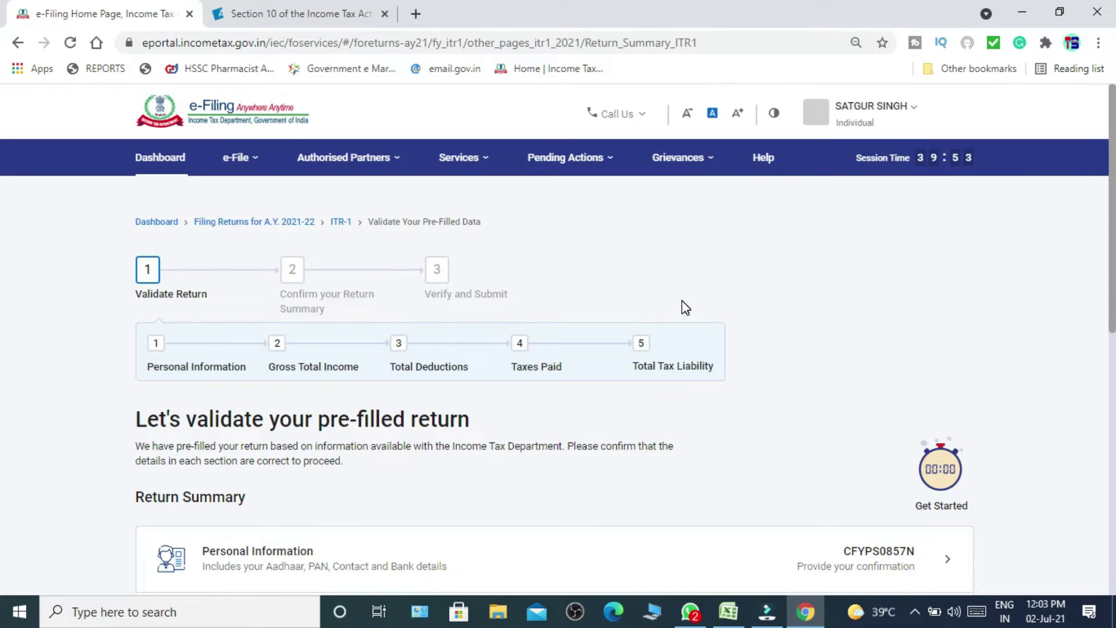
{"action": "left_click", "coordinate": [231, 163]}
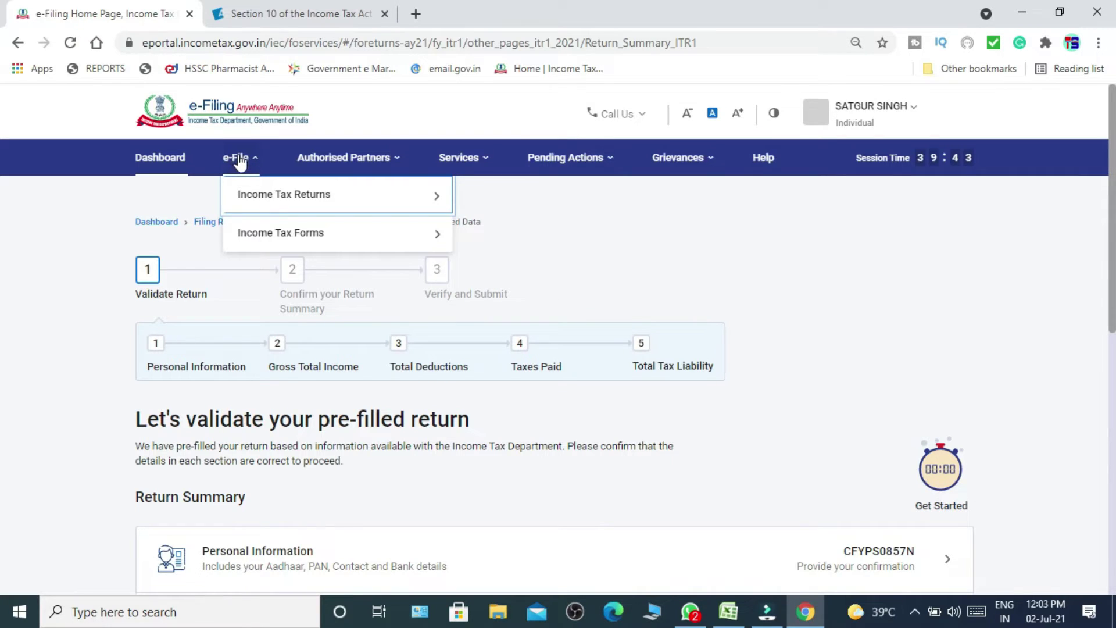
{"action": "mouse_move", "coordinate": [287, 207]}
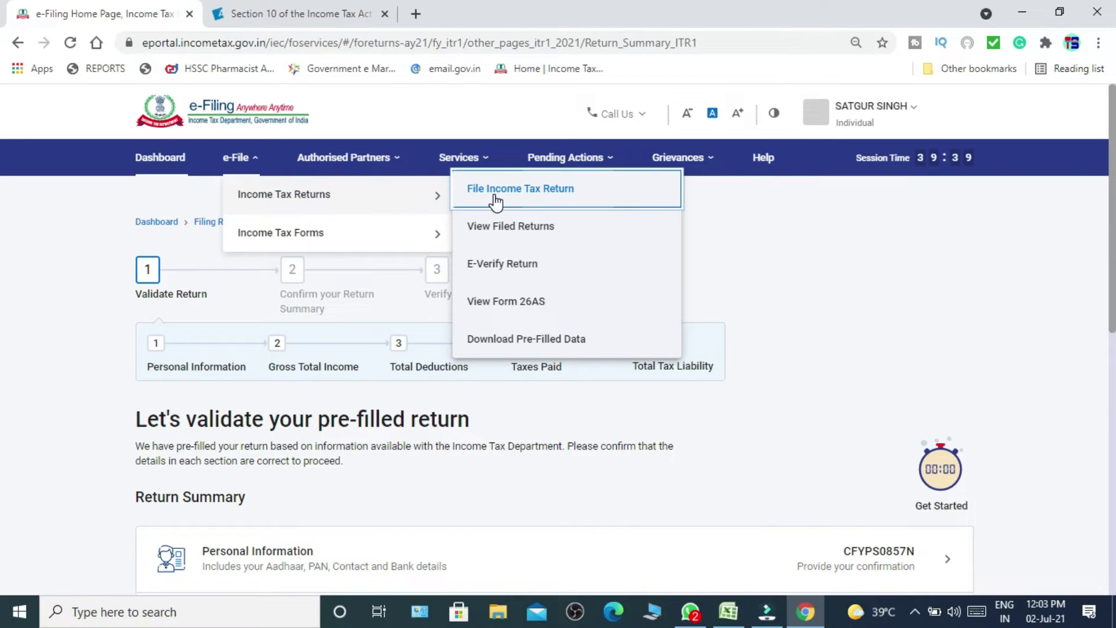
{"action": "key", "text": "Down"}
{"action": "key", "text": "Down"}
{"action": "key", "text": "Down"}
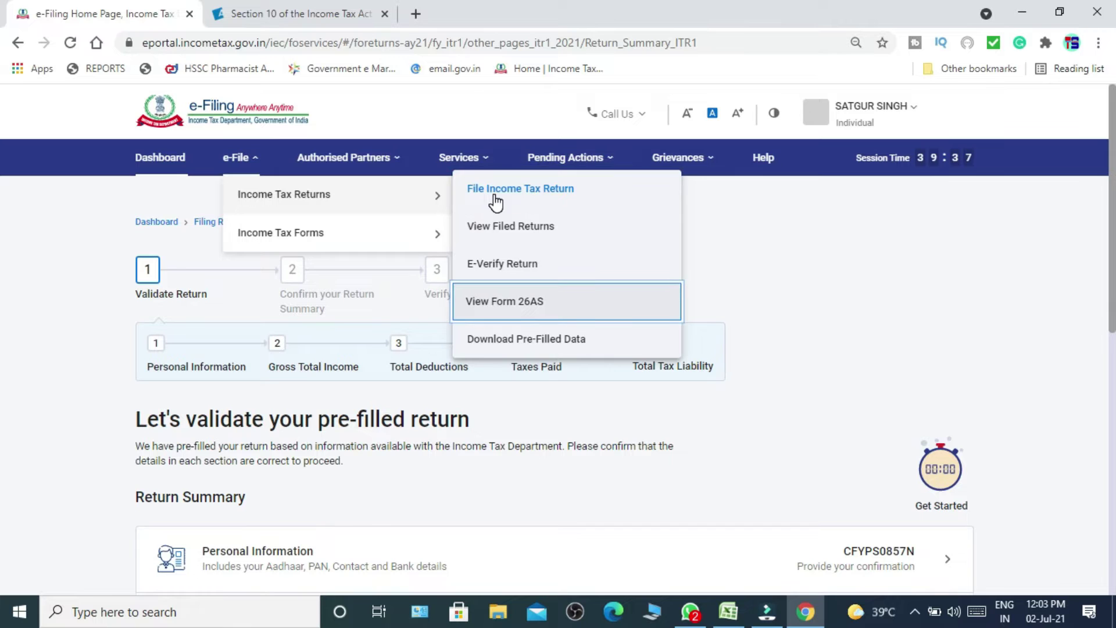
{"action": "left_click", "coordinate": [513, 311]}
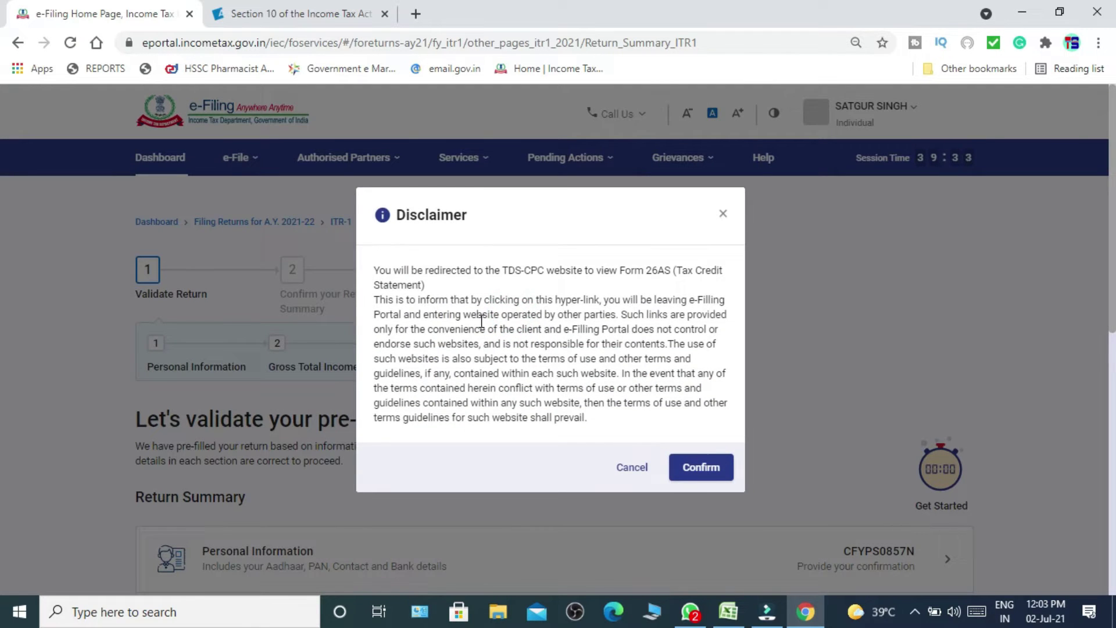
Confirm the TRACES redirect and agree to the Form 16/16A usage terms.
{"action": "left_click", "coordinate": [720, 468]}
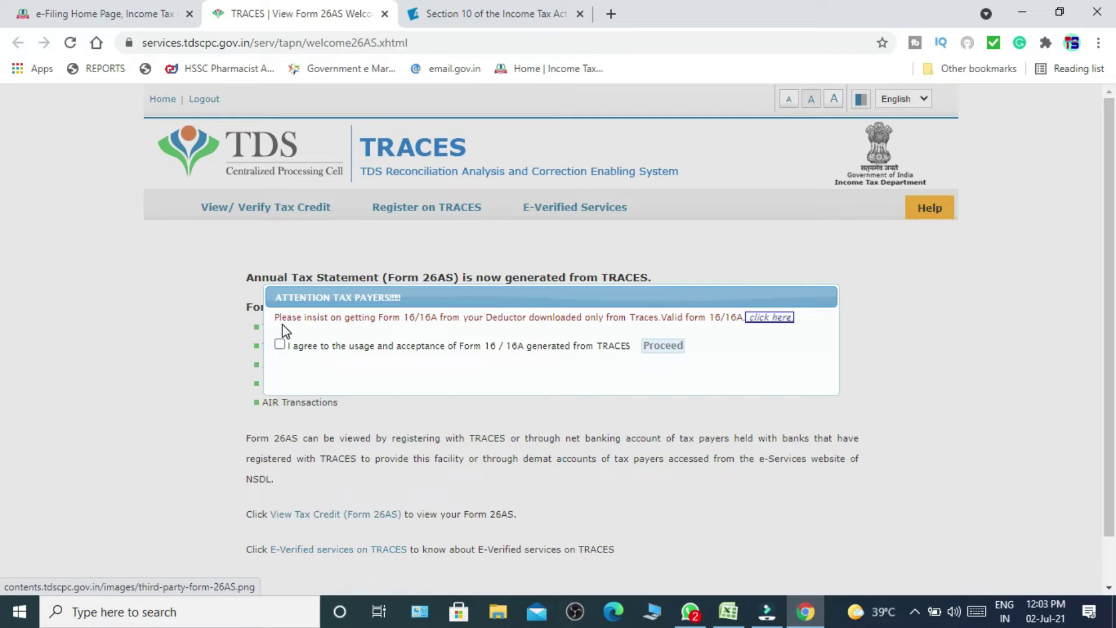
{"action": "left_click", "coordinate": [280, 344]}
Load the Form 26AS tax credit statement for assessment year 2021-22 as HTML.
{"action": "left_click", "coordinate": [665, 347]}
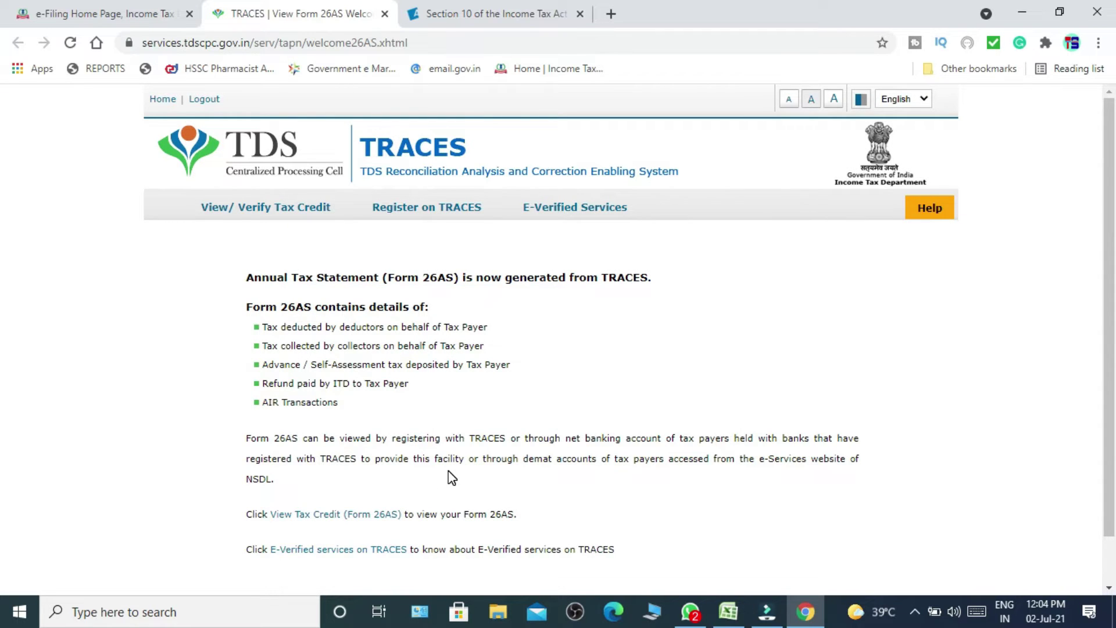
{"action": "scroll", "coordinate": [452, 477], "scroll_direction": "down", "scroll_amount": 1}
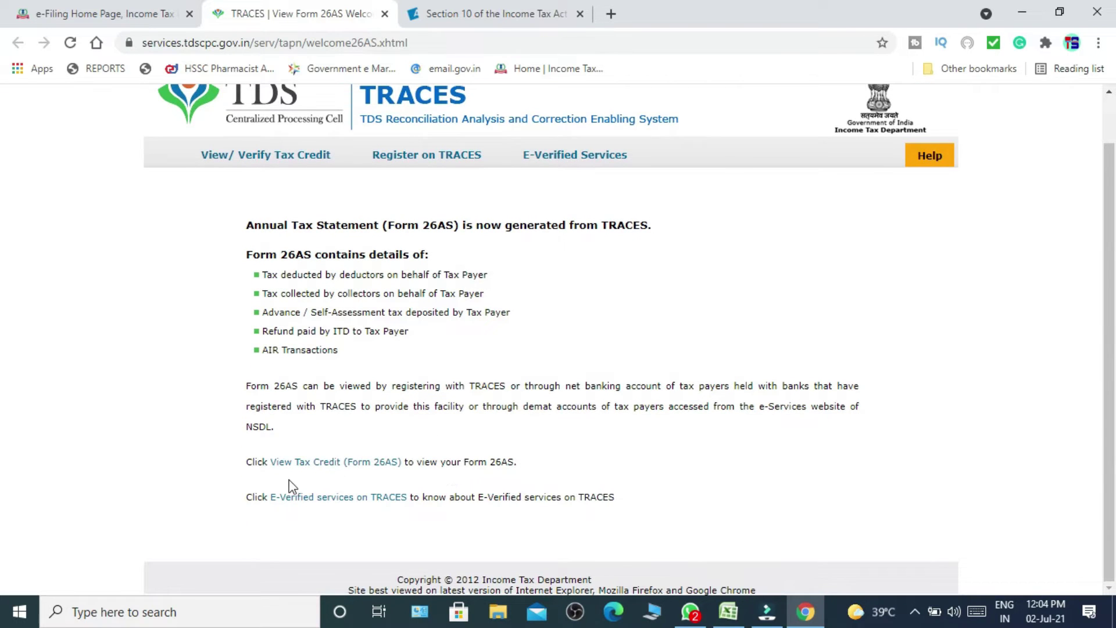
{"action": "left_click", "coordinate": [302, 465]}
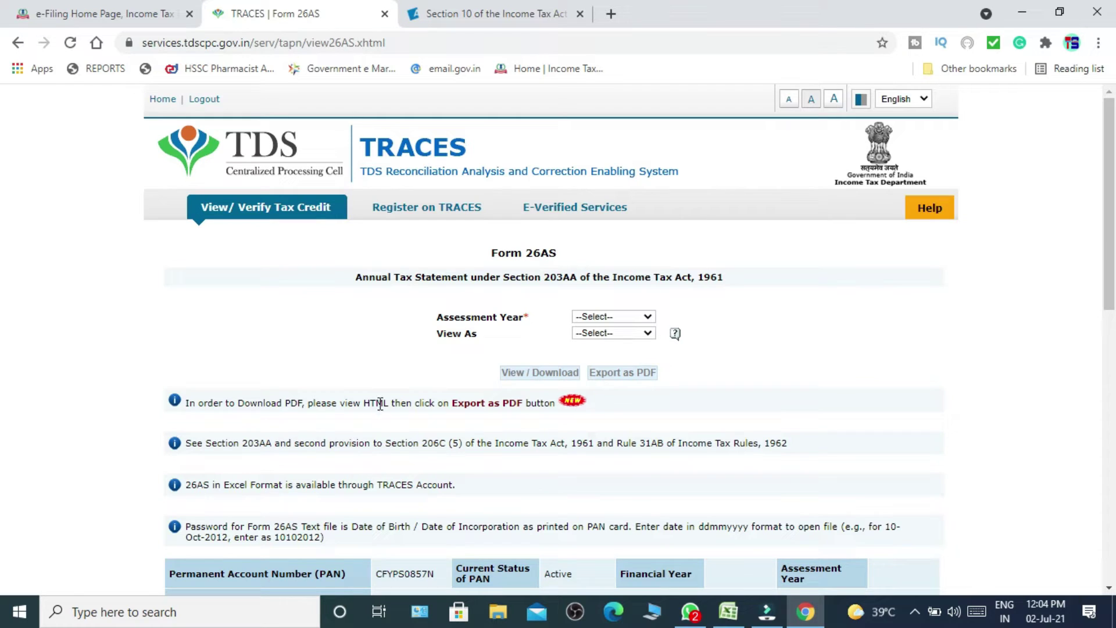
{"action": "left_click", "coordinate": [612, 316]}
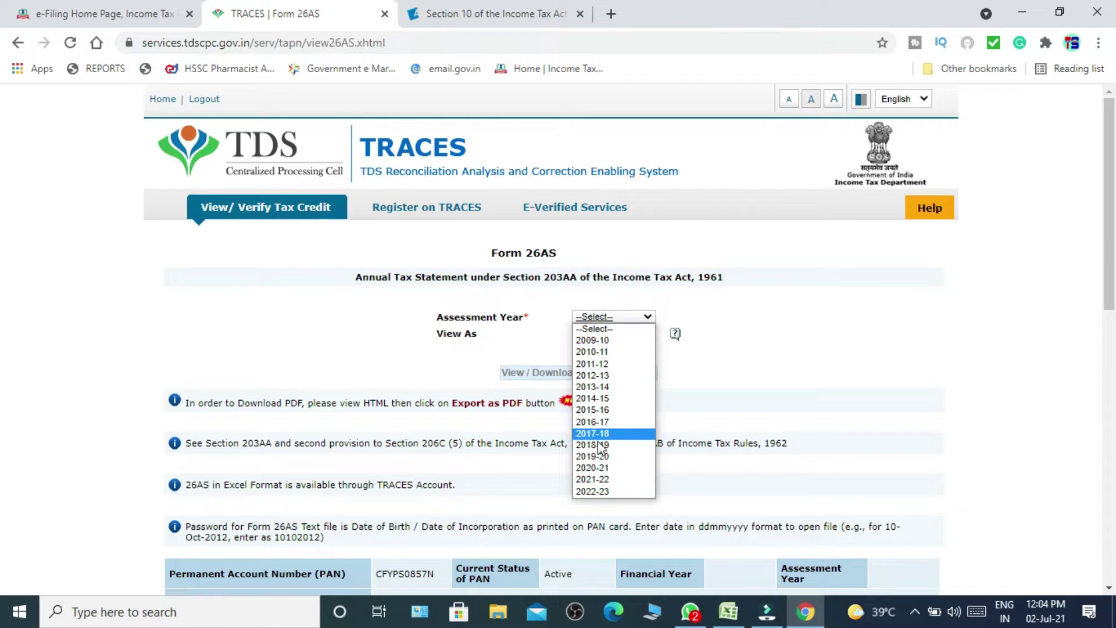
{"action": "left_click", "coordinate": [593, 480]}
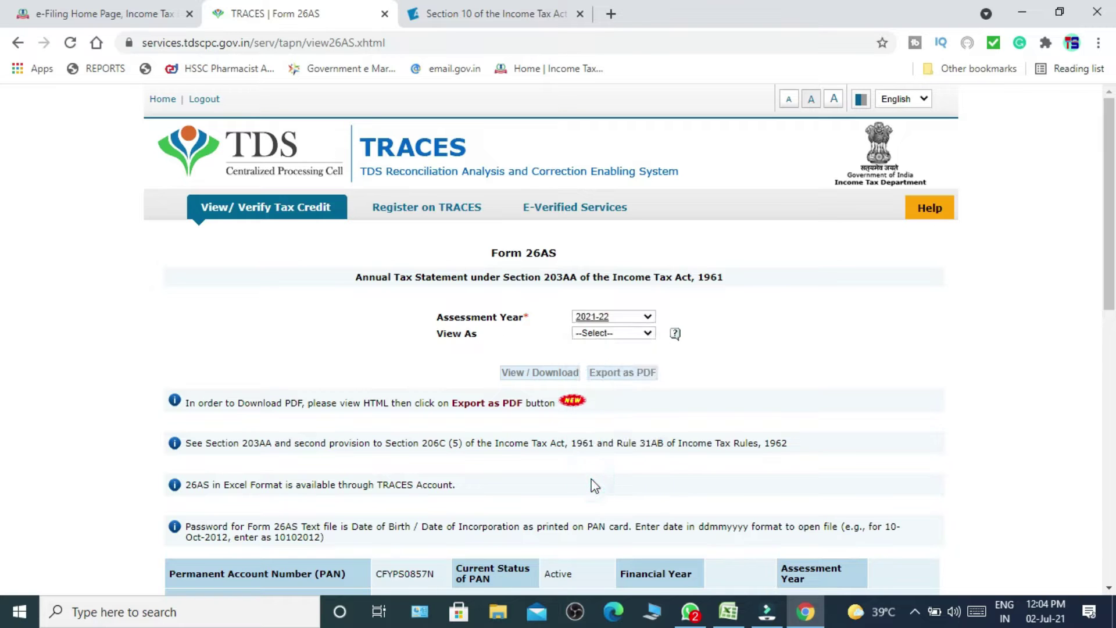
{"action": "left_click", "coordinate": [624, 335]}
{"action": "left_click", "coordinate": [607, 359]}
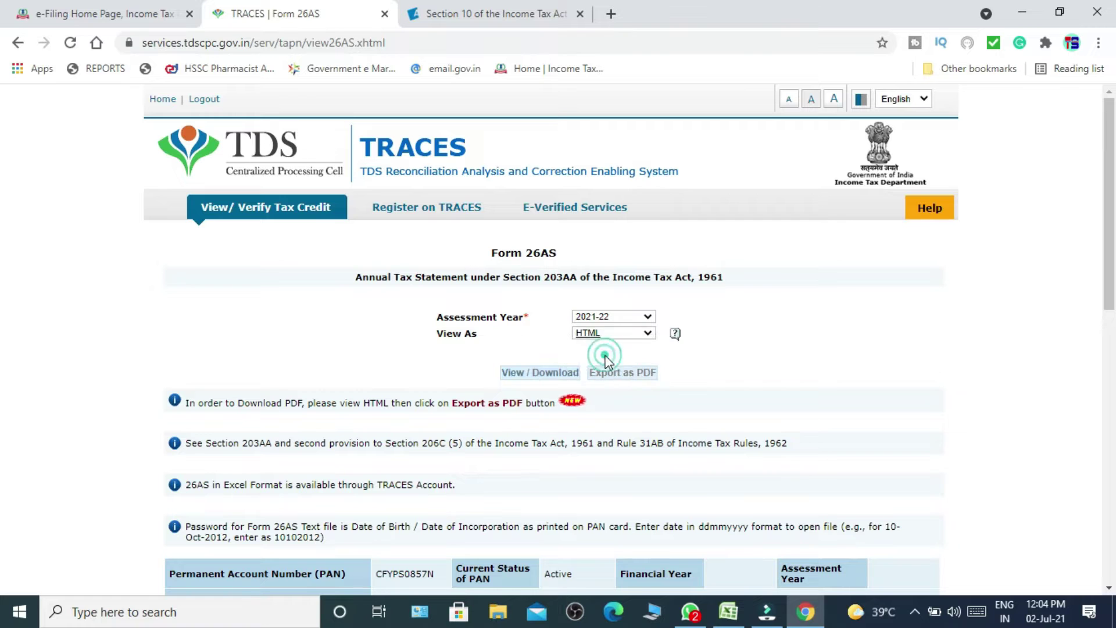
{"action": "left_click", "coordinate": [559, 374]}
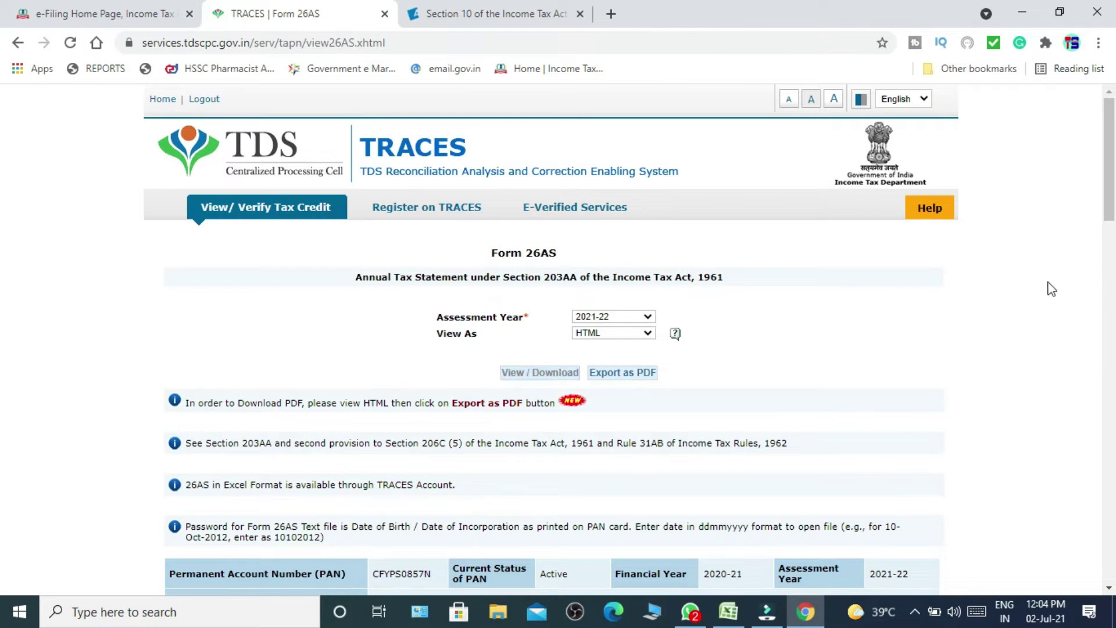
Review Part A's TDS of 19,357.00, then return to the ITR-1 validation page.
{"action": "scroll", "coordinate": [1049, 286], "scroll_direction": "down", "scroll_amount": 3}
{"action": "scroll", "coordinate": [1051, 289], "scroll_direction": "down", "scroll_amount": 6}
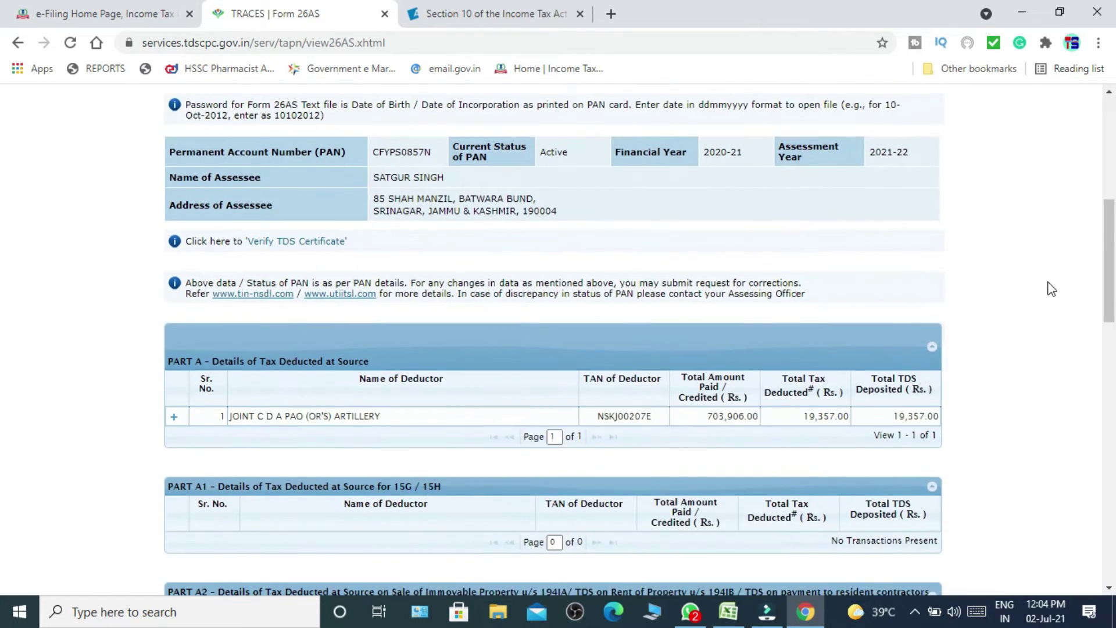
{"action": "scroll", "coordinate": [1051, 289], "scroll_direction": "up", "scroll_amount": 7}
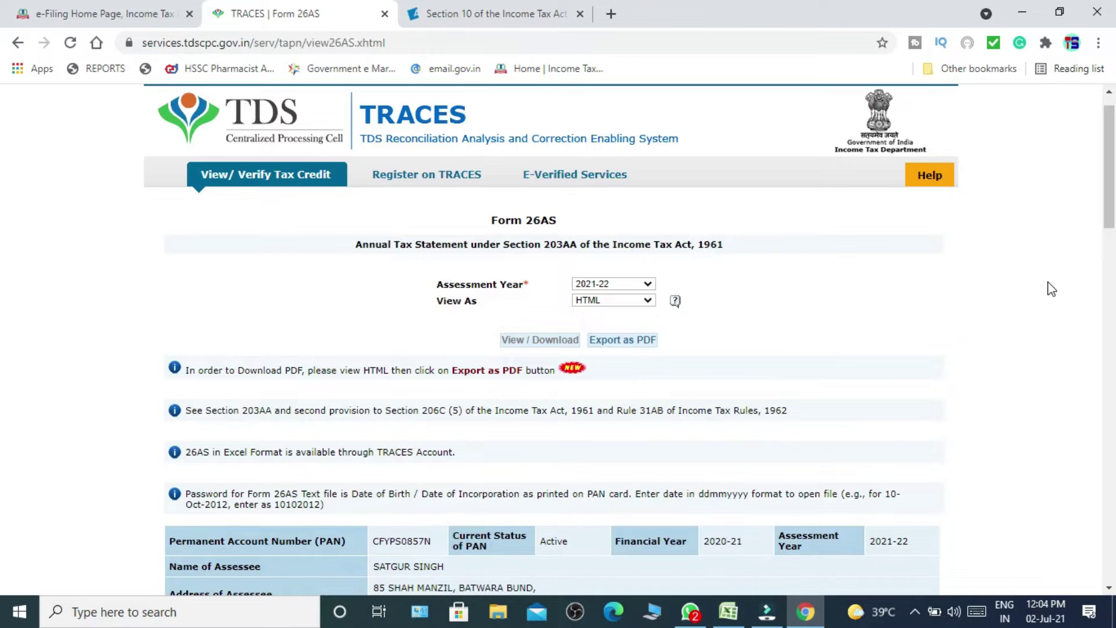
{"action": "scroll", "coordinate": [1051, 289], "scroll_direction": "down", "scroll_amount": 8}
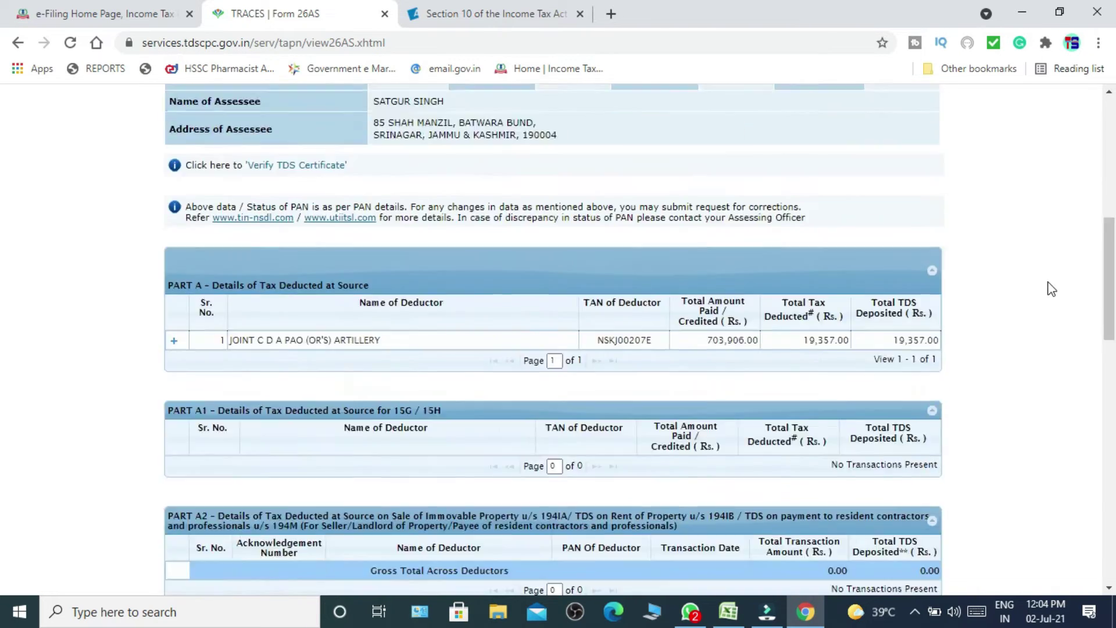
{"action": "scroll", "coordinate": [1051, 289], "scroll_direction": "down", "scroll_amount": 3}
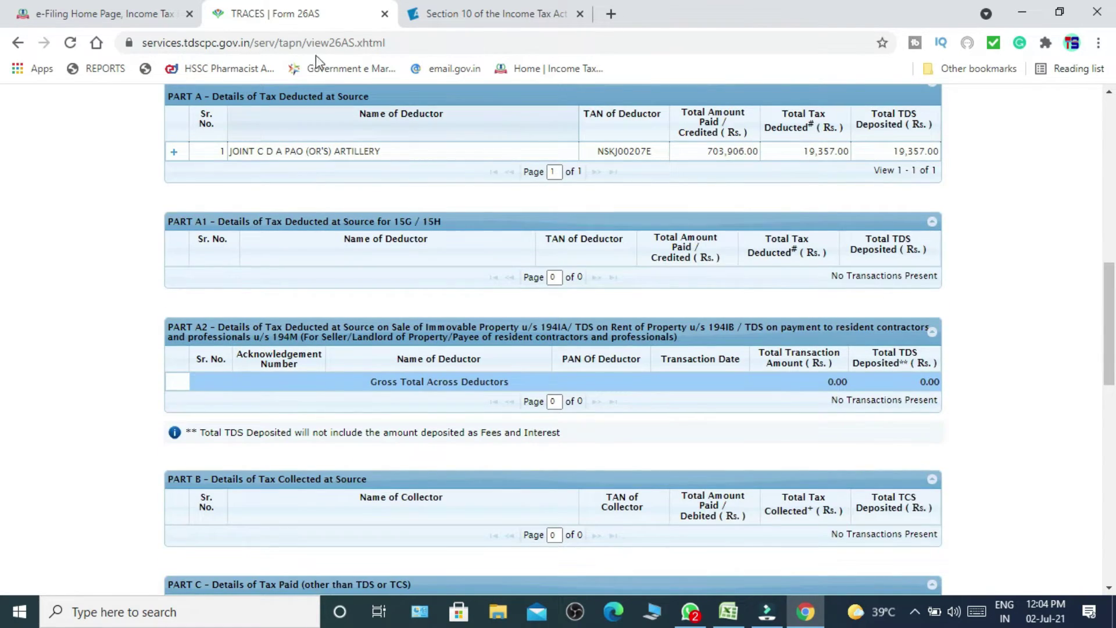
{"action": "left_click", "coordinate": [80, 21]}
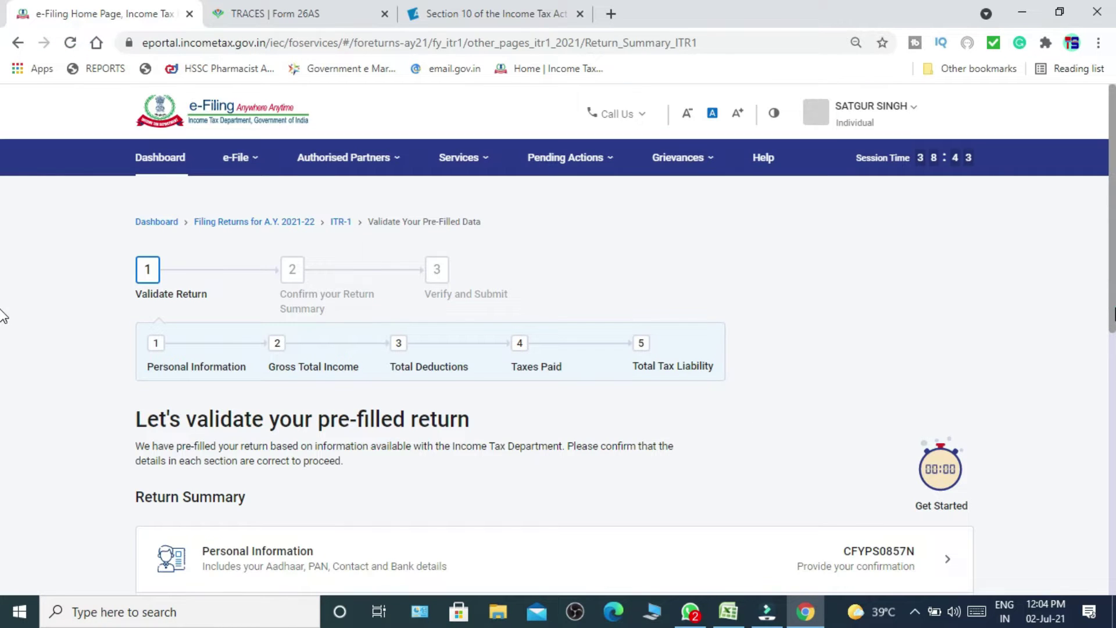
In Personal Information, answer No to opting for the new tax regime u/s 115BAC.
{"action": "scroll", "coordinate": [2, 383], "scroll_direction": "down", "scroll_amount": 3}
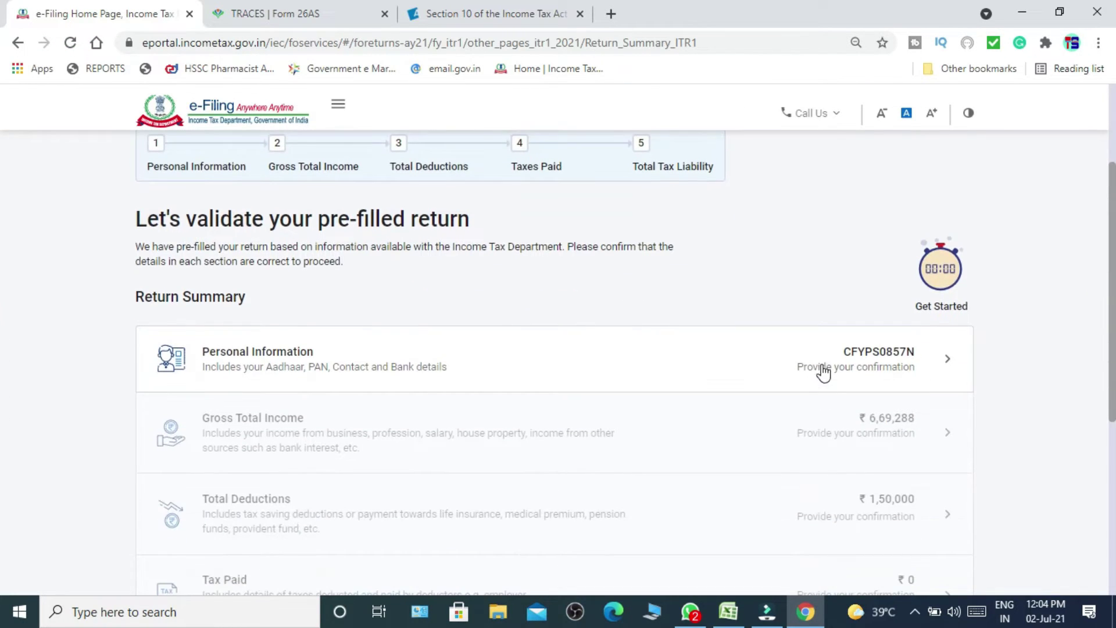
{"action": "left_click", "coordinate": [824, 371]}
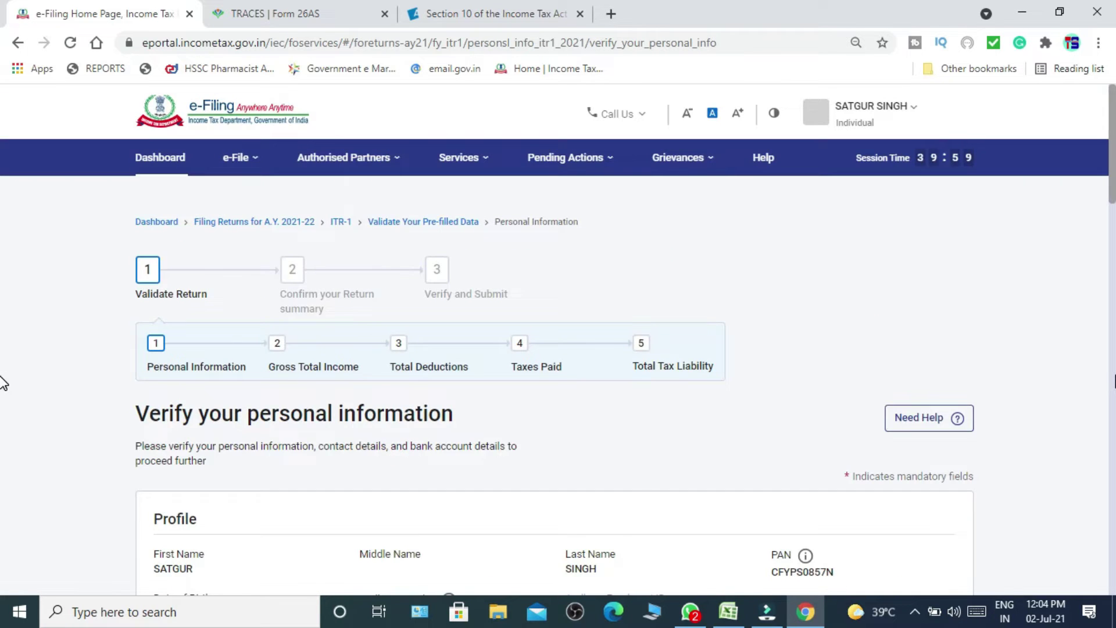
{"action": "scroll", "coordinate": [3, 384], "scroll_direction": "down", "scroll_amount": 8}
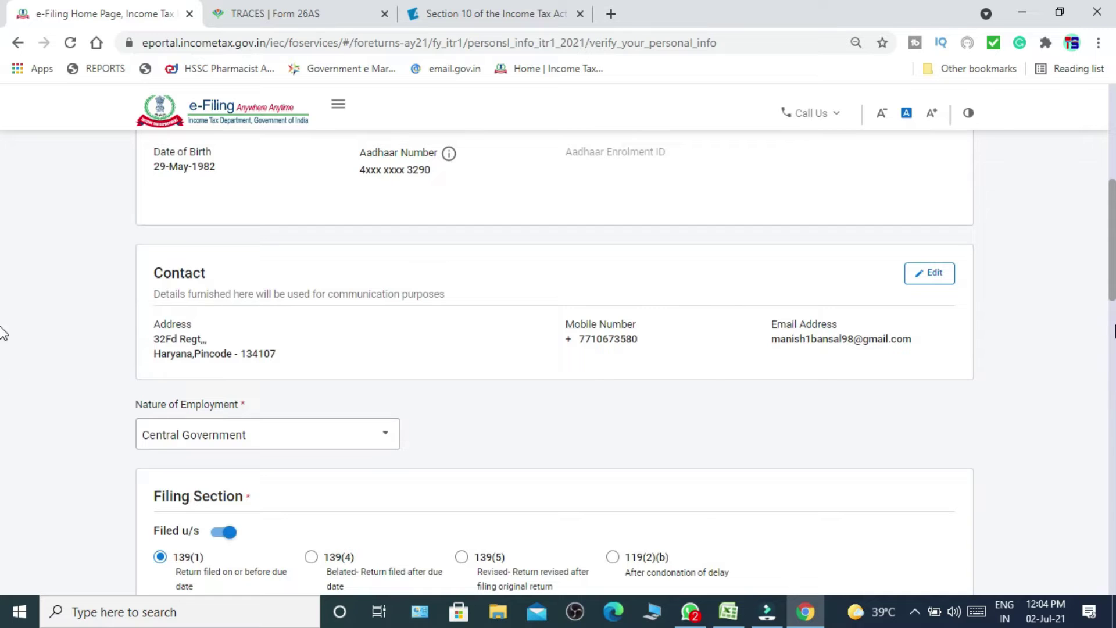
{"action": "scroll", "coordinate": [2, 291], "scroll_direction": "up", "scroll_amount": 5}
{"action": "scroll", "coordinate": [2, 259], "scroll_direction": "down", "scroll_amount": 2}
{"action": "scroll", "coordinate": [3, 258], "scroll_direction": "down", "scroll_amount": 4}
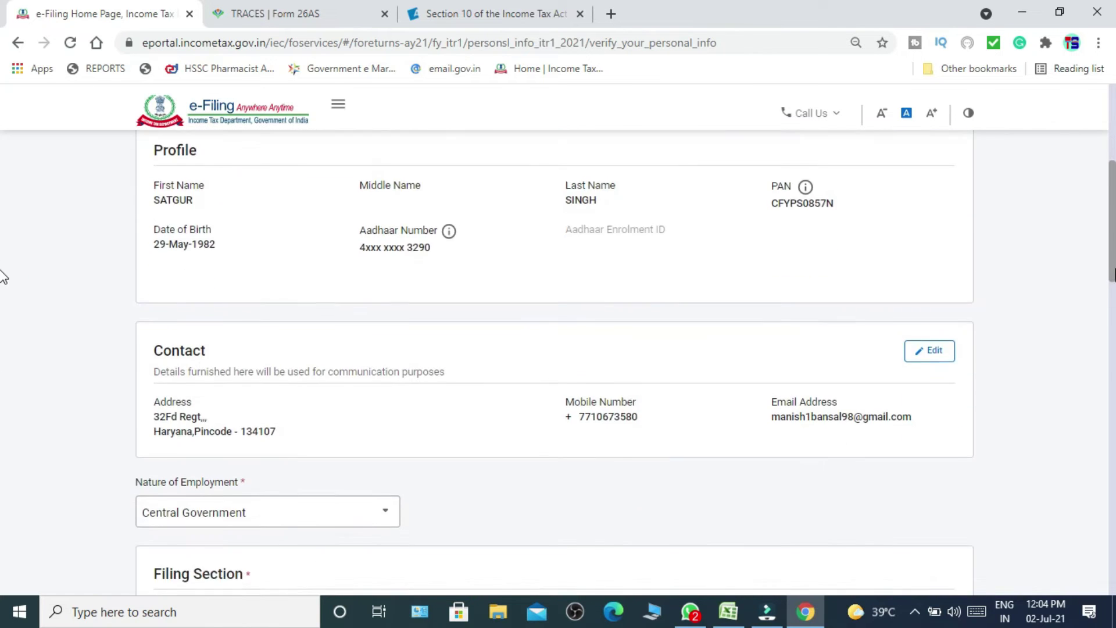
{"action": "scroll", "coordinate": [3, 314], "scroll_direction": "down", "scroll_amount": 2}
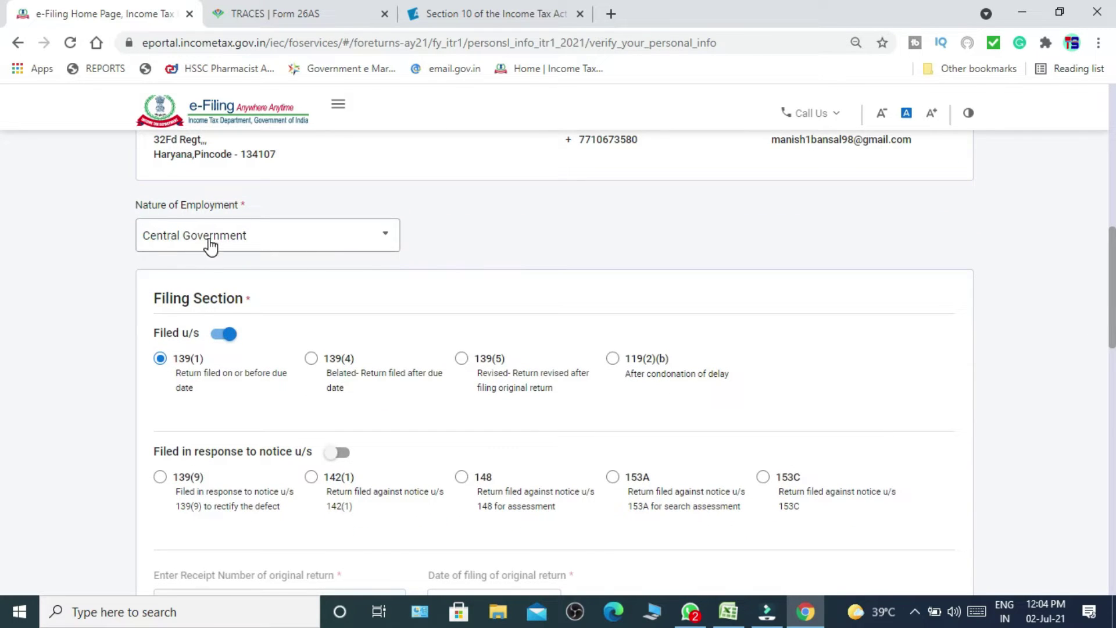
{"action": "left_click_drag", "start_coordinate": [1114, 309], "coordinate": [1115, 347]}
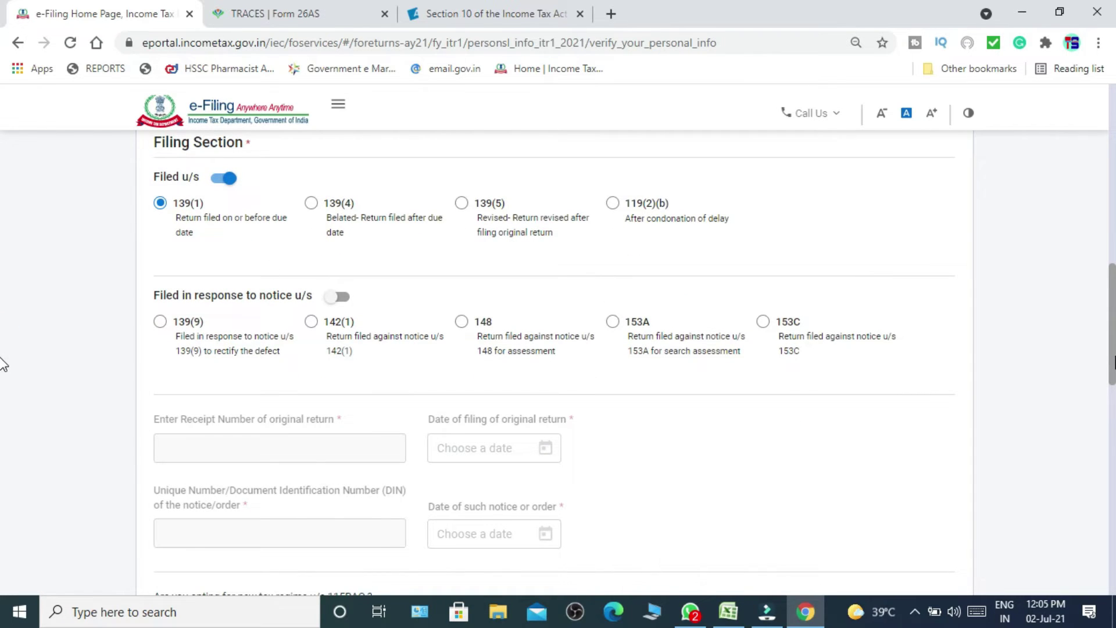
{"action": "scroll", "coordinate": [3, 363], "scroll_direction": "down", "scroll_amount": 4}
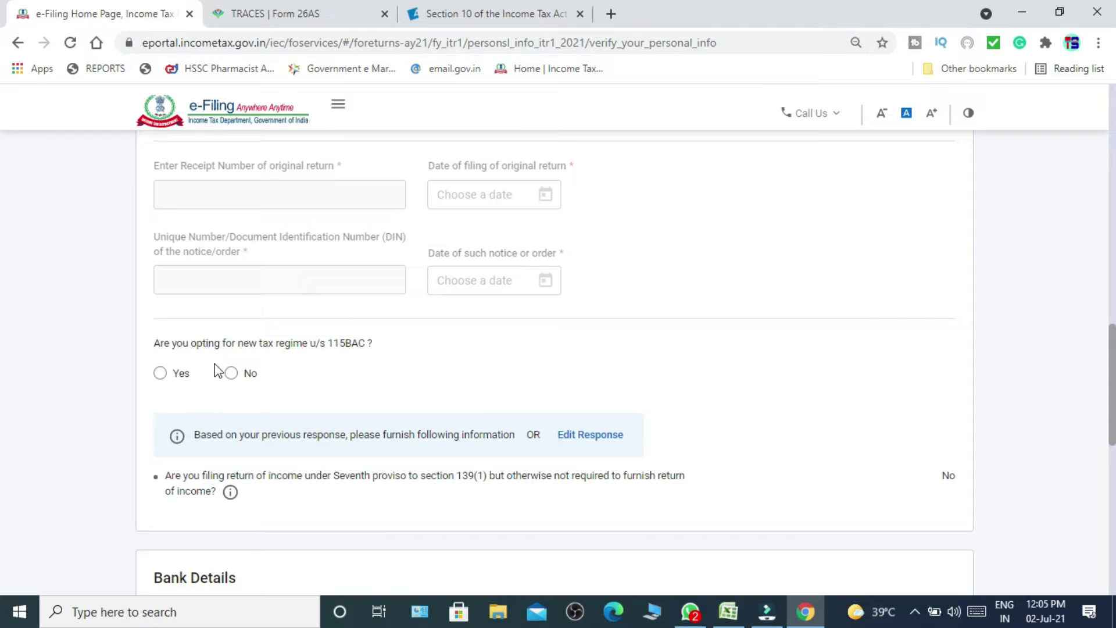
{"action": "left_click", "coordinate": [231, 373]}
Mark the validated bank account as selected for refund and confirm personal information.
{"action": "scroll", "coordinate": [3, 482], "scroll_direction": "down", "scroll_amount": 7}
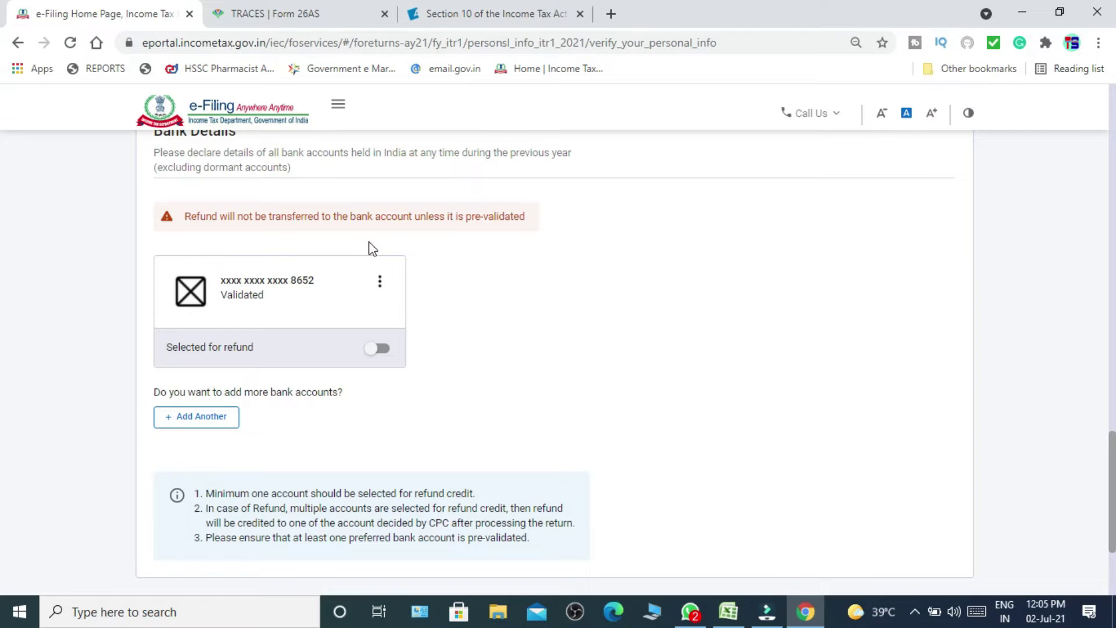
{"action": "left_click", "coordinate": [380, 349]}
{"action": "scroll", "coordinate": [3, 581], "scroll_direction": "down", "scroll_amount": 3}
{"action": "left_click", "coordinate": [941, 436]}
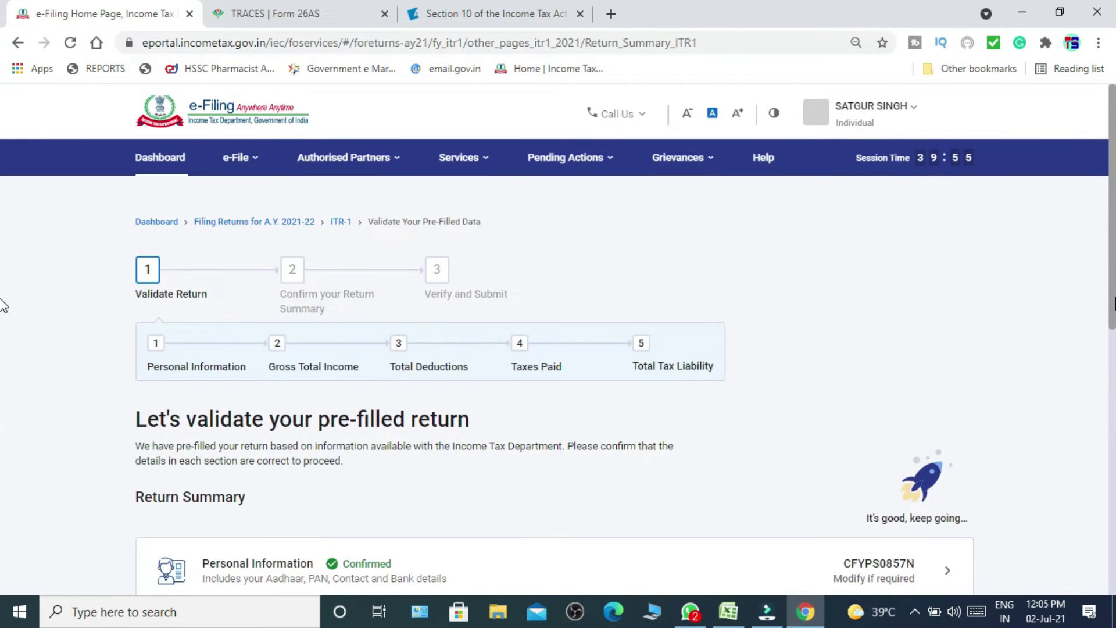
Begin confirming Gross Total Income and skip the salary exemption questions, answering Yes.
{"action": "scroll", "coordinate": [3, 348], "scroll_direction": "down", "scroll_amount": 2}
{"action": "scroll", "coordinate": [3, 371], "scroll_direction": "down", "scroll_amount": 2}
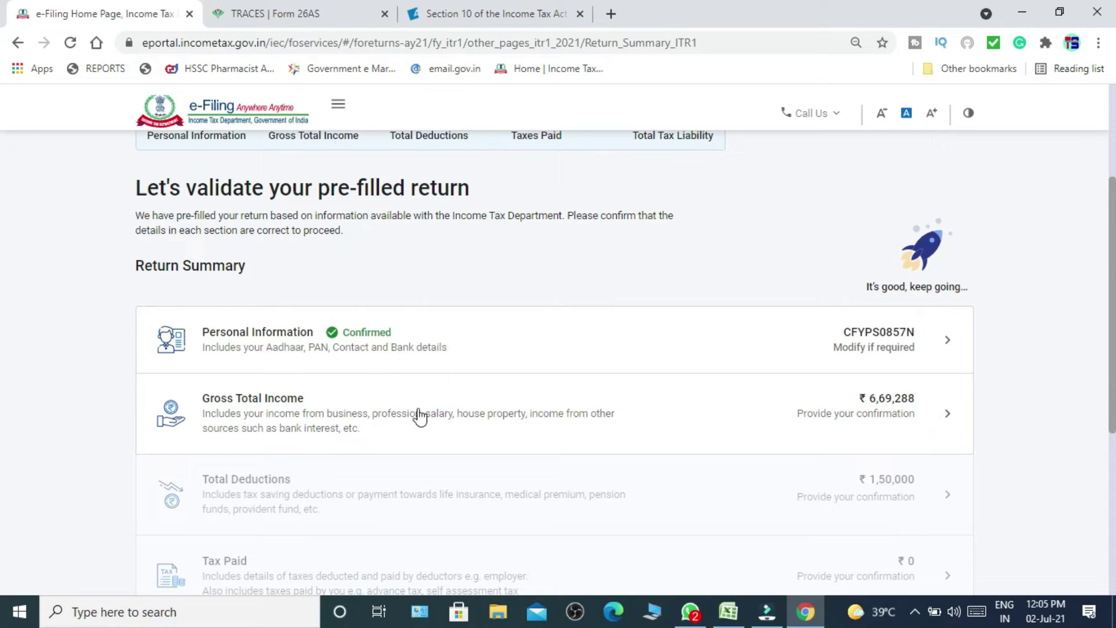
{"action": "left_click", "coordinate": [896, 414]}
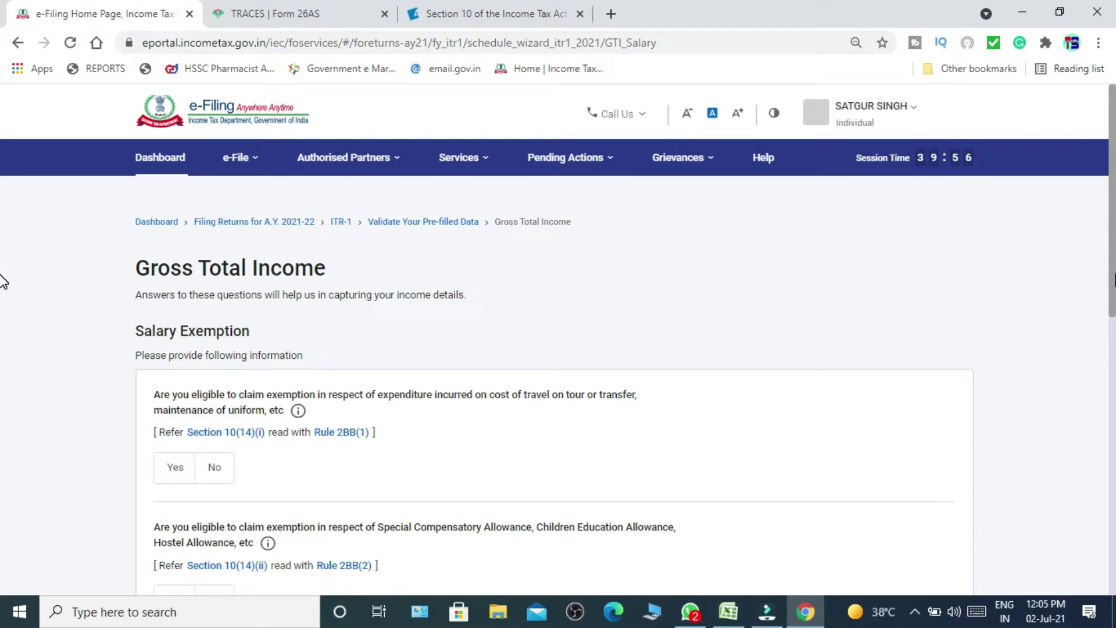
{"action": "scroll", "coordinate": [3, 281], "scroll_direction": "down", "scroll_amount": 5}
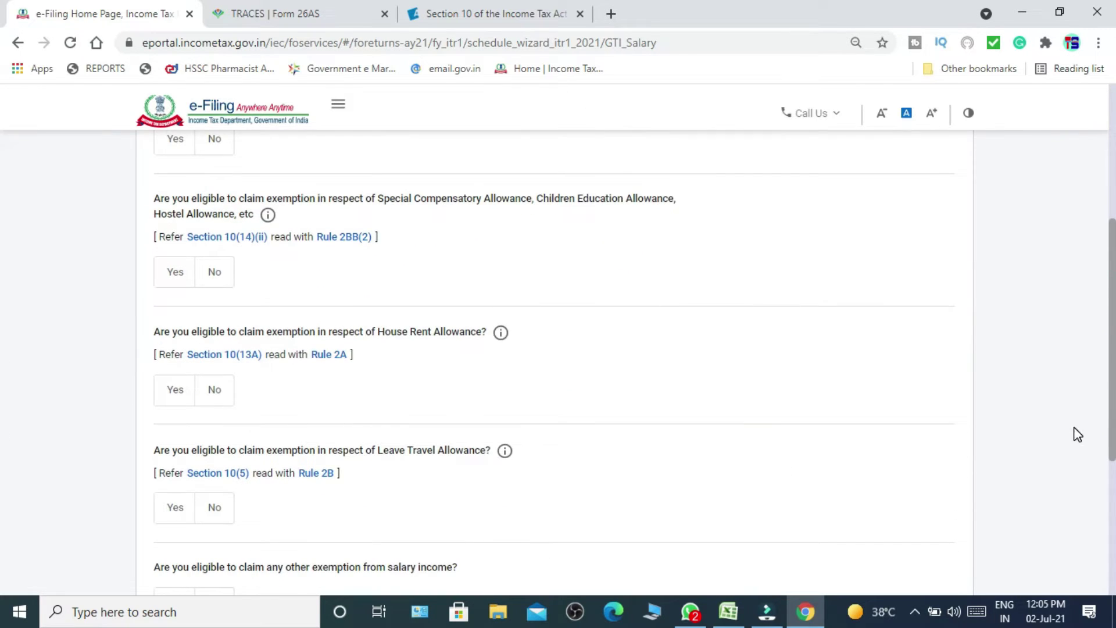
{"action": "scroll", "coordinate": [3, 530], "scroll_direction": "down", "scroll_amount": 5}
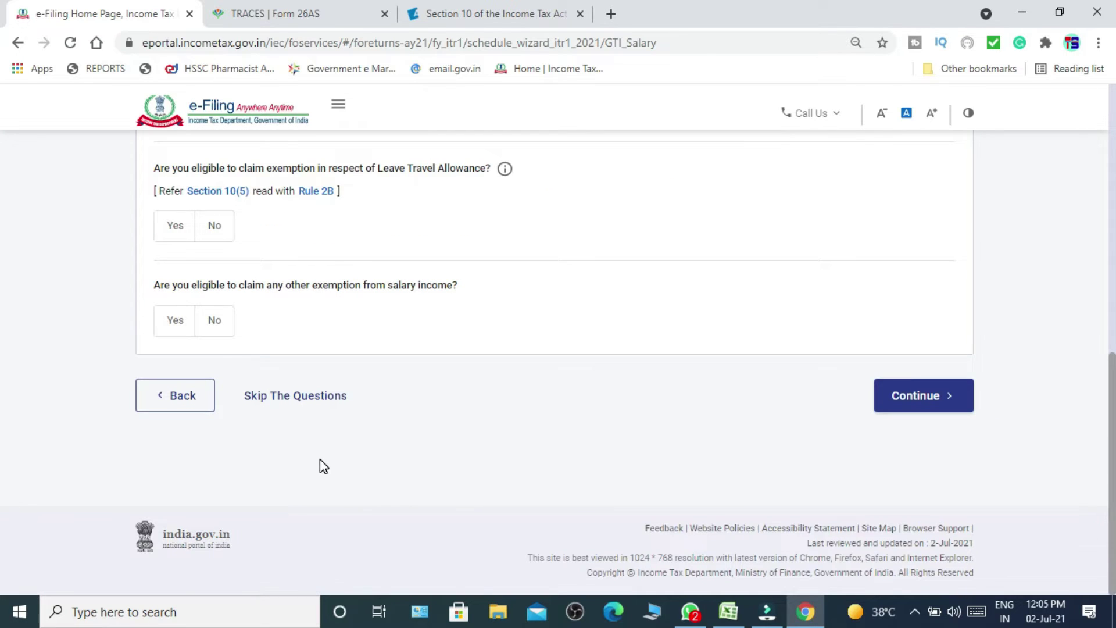
{"action": "left_click", "coordinate": [303, 401]}
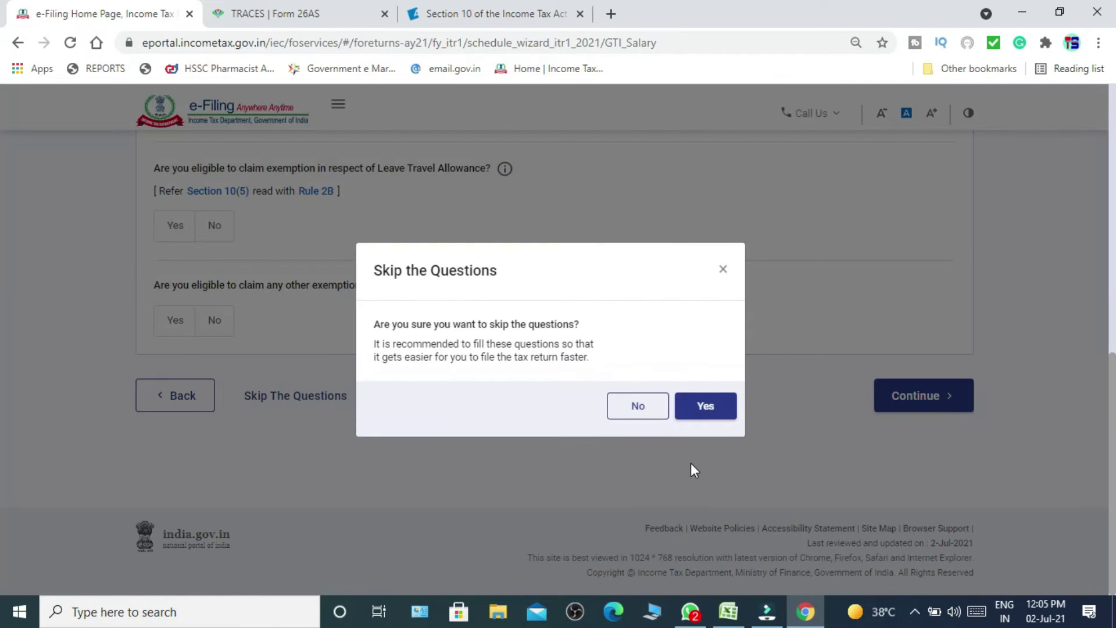
{"action": "left_click", "coordinate": [703, 407]}
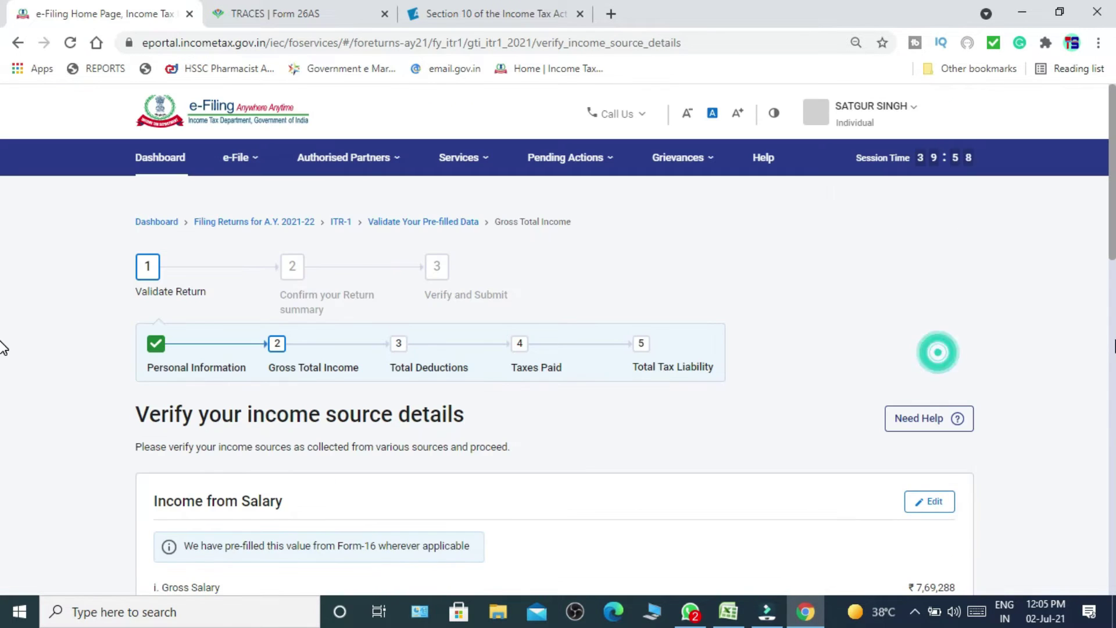
Open the Income from Salary edit form at section 17(1), then compare it with Form 26AS's 703,906.00 credited.
{"action": "scroll", "coordinate": [2, 250], "scroll_direction": "down", "scroll_amount": 5}
{"action": "left_click_drag", "start_coordinate": [798, 302], "coordinate": [715, 291]}
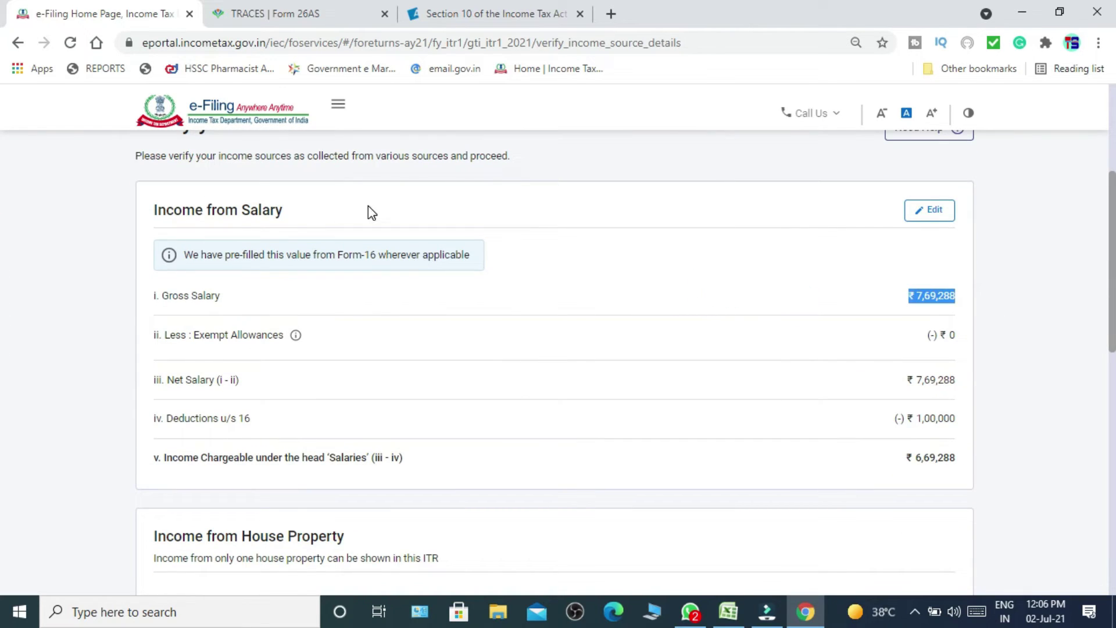
{"action": "left_click", "coordinate": [937, 211]}
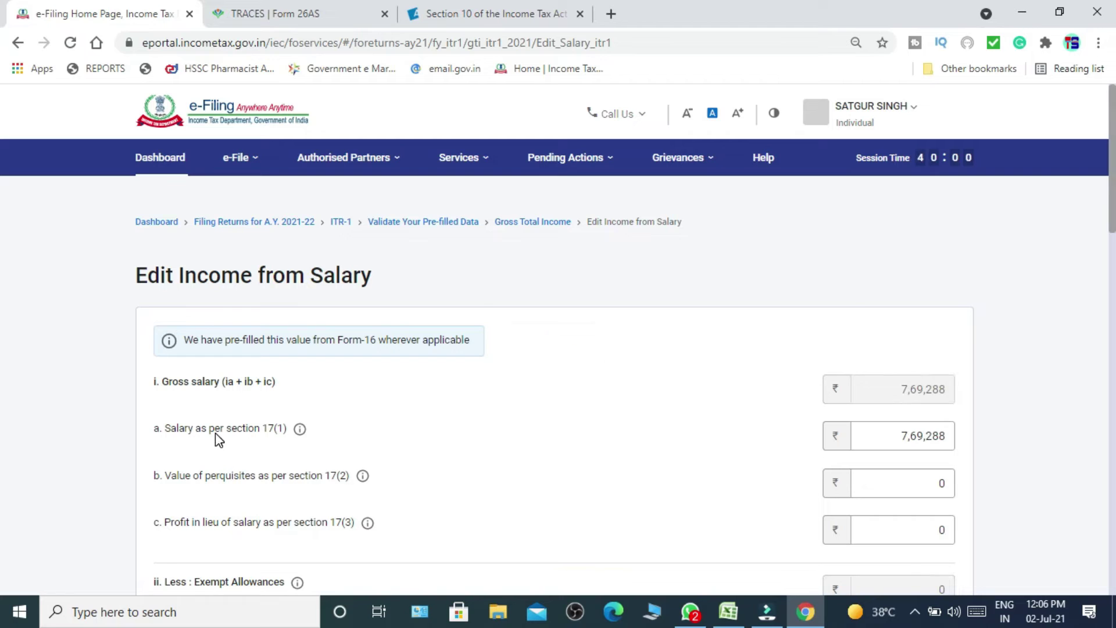
{"action": "left_click", "coordinate": [874, 448]}
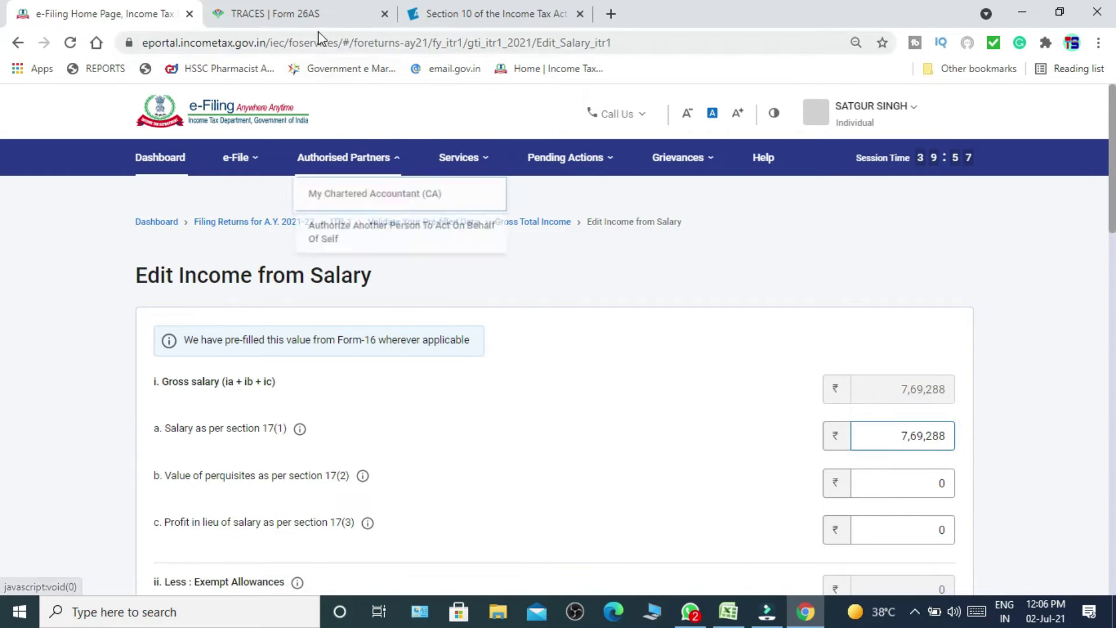
{"action": "left_click", "coordinate": [317, 16]}
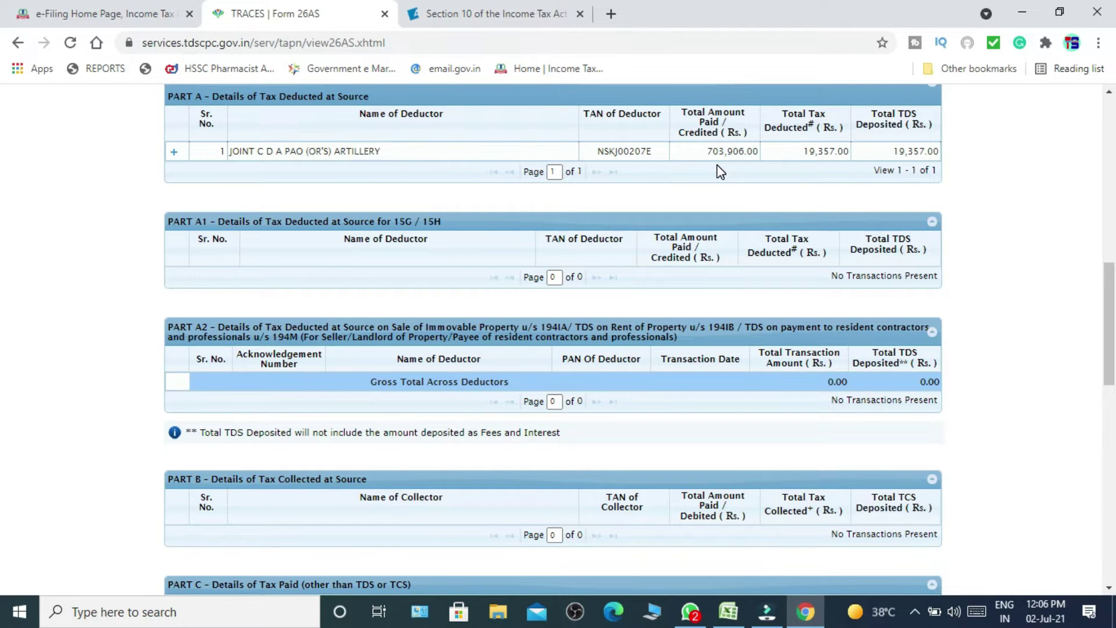
Return to the Edit Income from Salary form and recheck the section 17(1) salary of ₹7,69,288.
{"action": "left_click", "coordinate": [90, 21]}
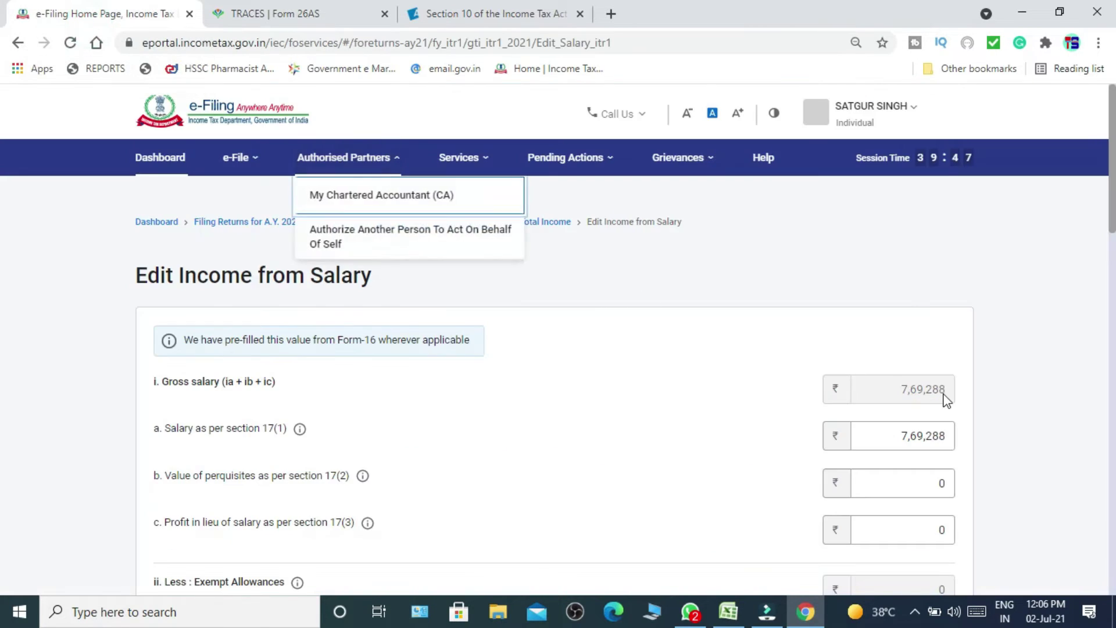
{"action": "left_click_drag", "start_coordinate": [888, 440], "coordinate": [962, 430]}
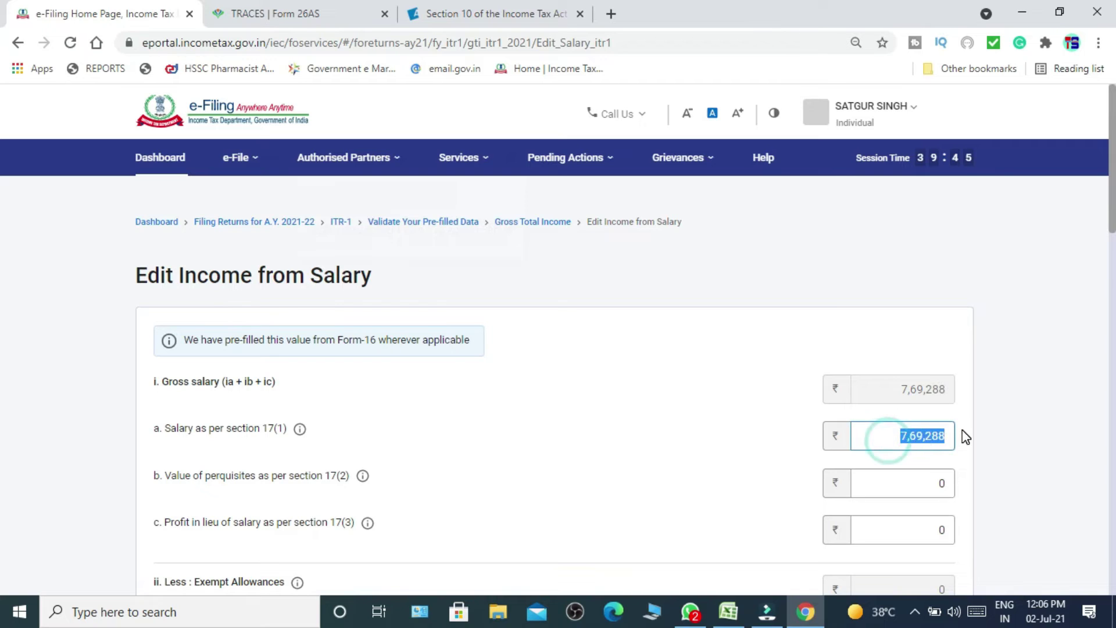
{"action": "left_click", "coordinate": [960, 439]}
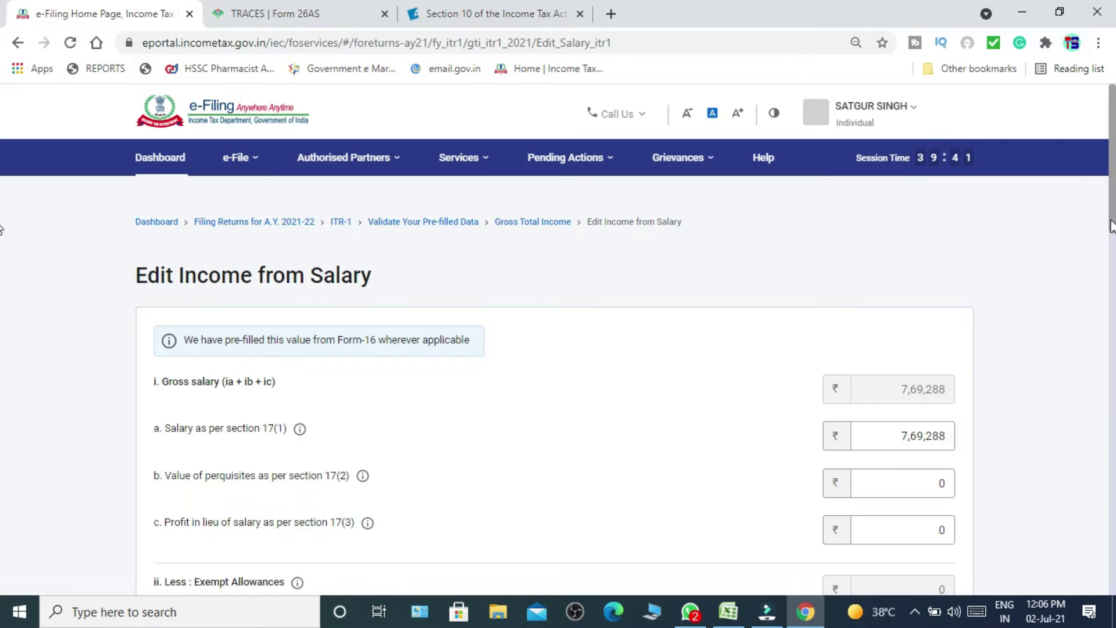
{"action": "scroll", "coordinate": [2, 221], "scroll_direction": "down", "scroll_amount": 5}
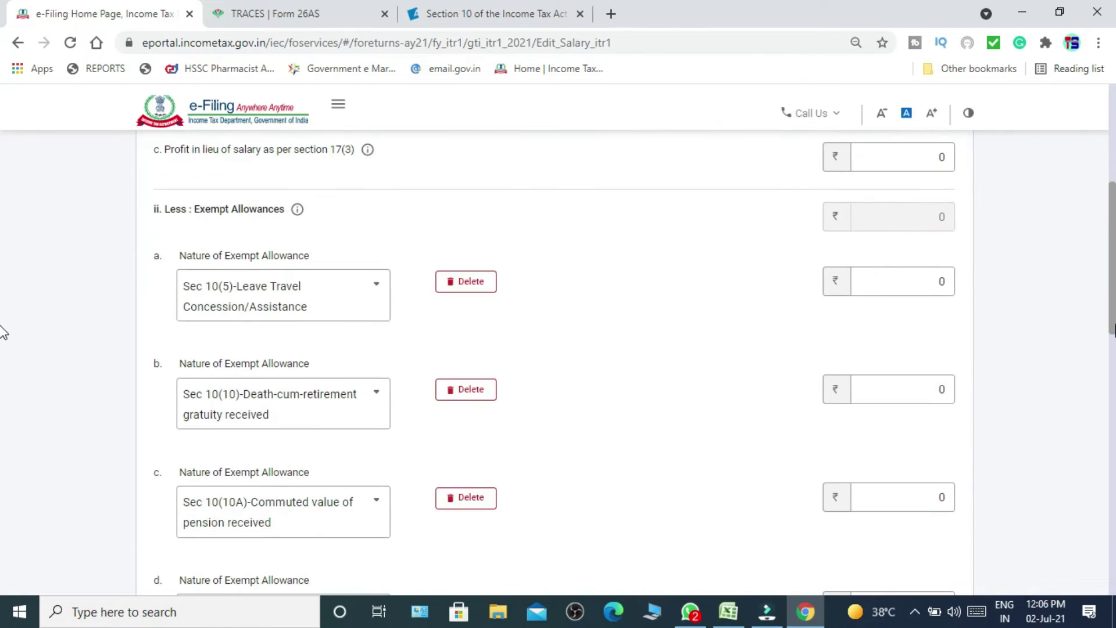
{"action": "scroll", "coordinate": [2, 290], "scroll_direction": "up", "scroll_amount": 3}
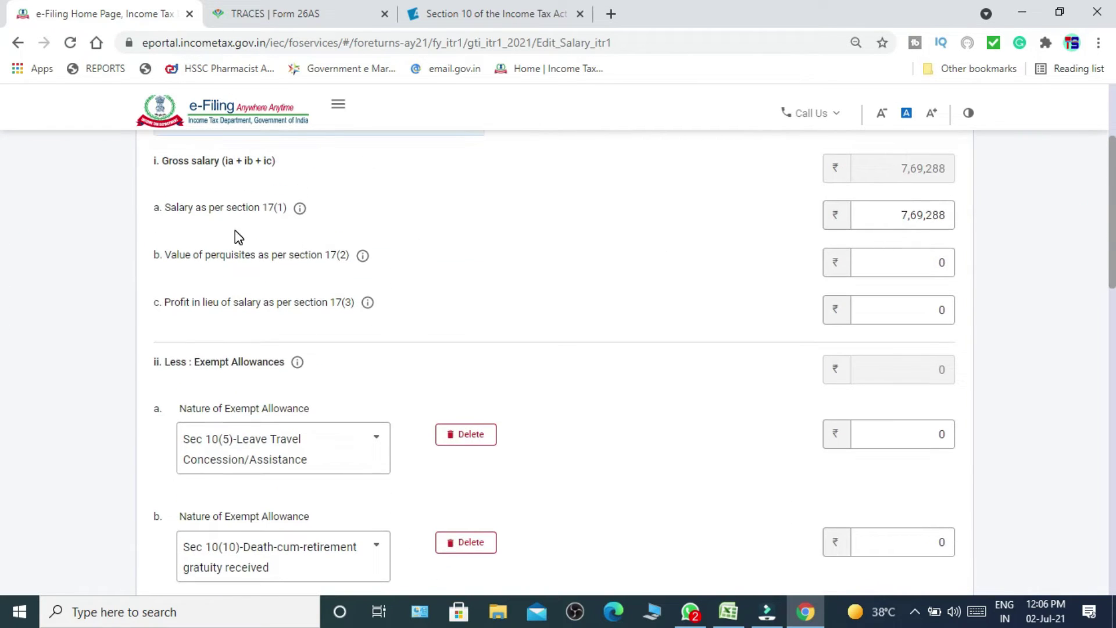
{"action": "left_click", "coordinate": [865, 225]}
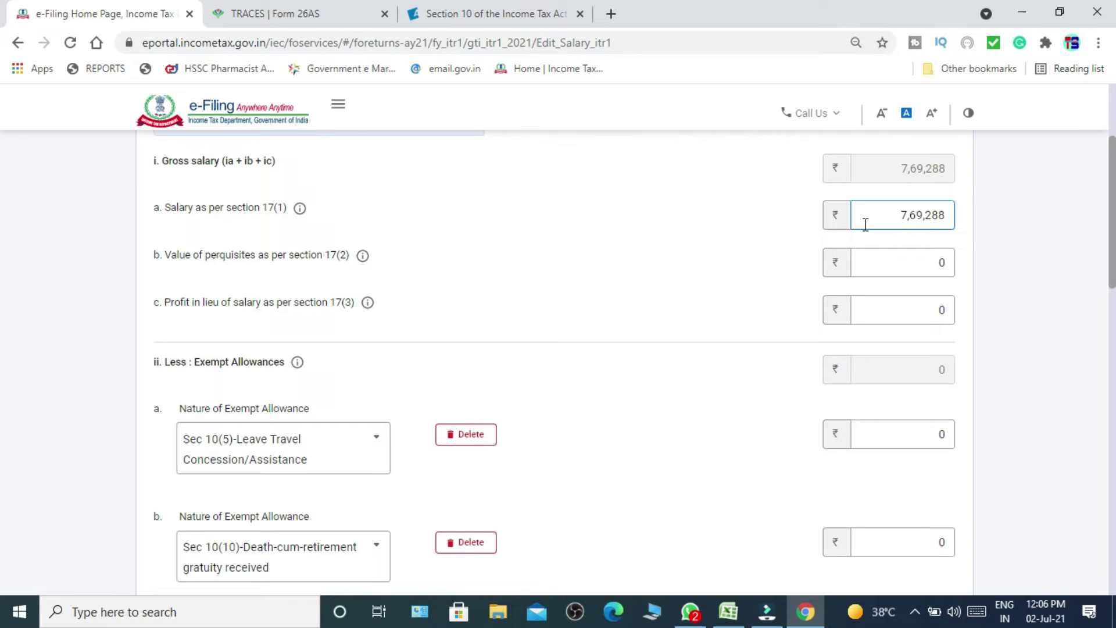
{"action": "left_click", "coordinate": [369, 13]}
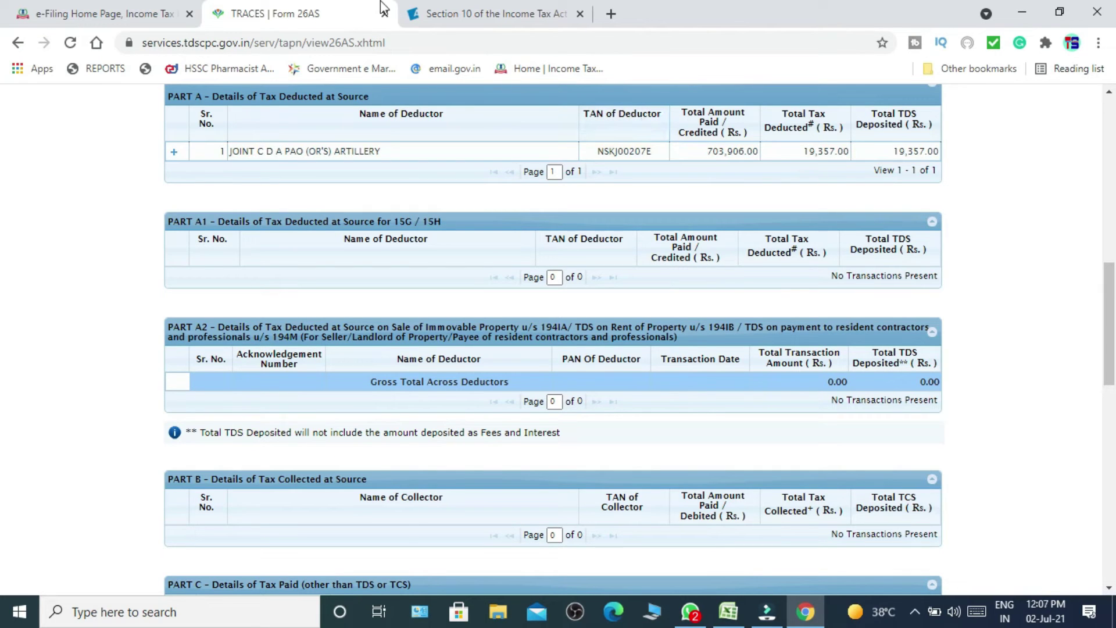
{"action": "left_click", "coordinate": [156, 26]}
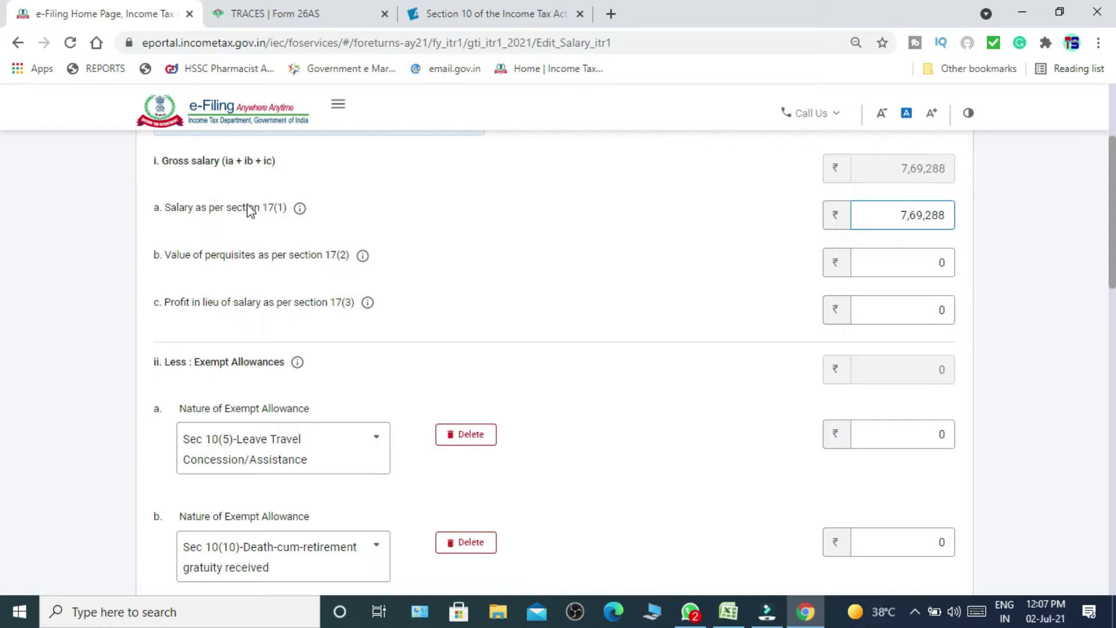
{"action": "left_click", "coordinate": [901, 215]}
{"action": "right_click", "coordinate": [1104, 239]}
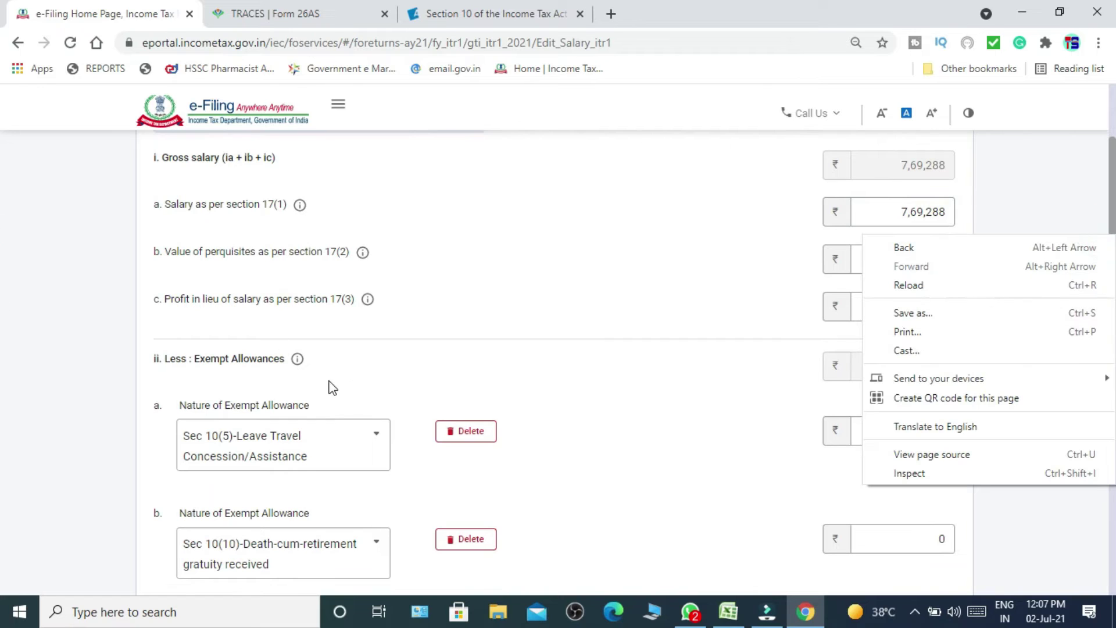
{"action": "left_click", "coordinate": [632, 406]}
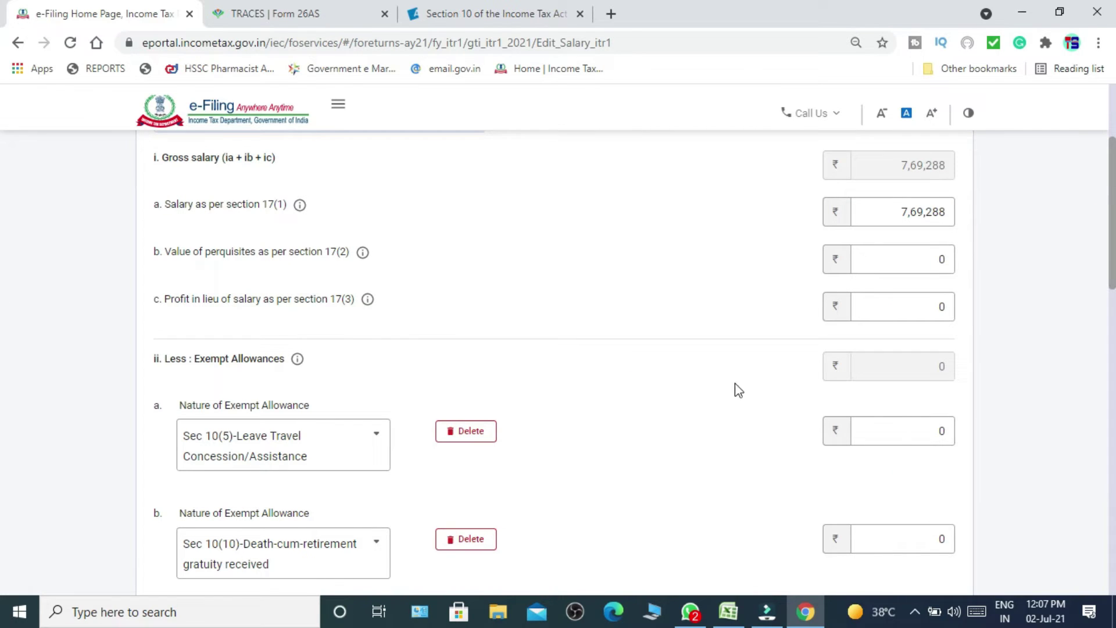
{"action": "triple_click", "coordinate": [760, 376]}
{"action": "scroll", "coordinate": [2, 289], "scroll_direction": "down", "scroll_amount": 2}
{"action": "scroll", "coordinate": [2, 289], "scroll_direction": "down", "scroll_amount": 2}
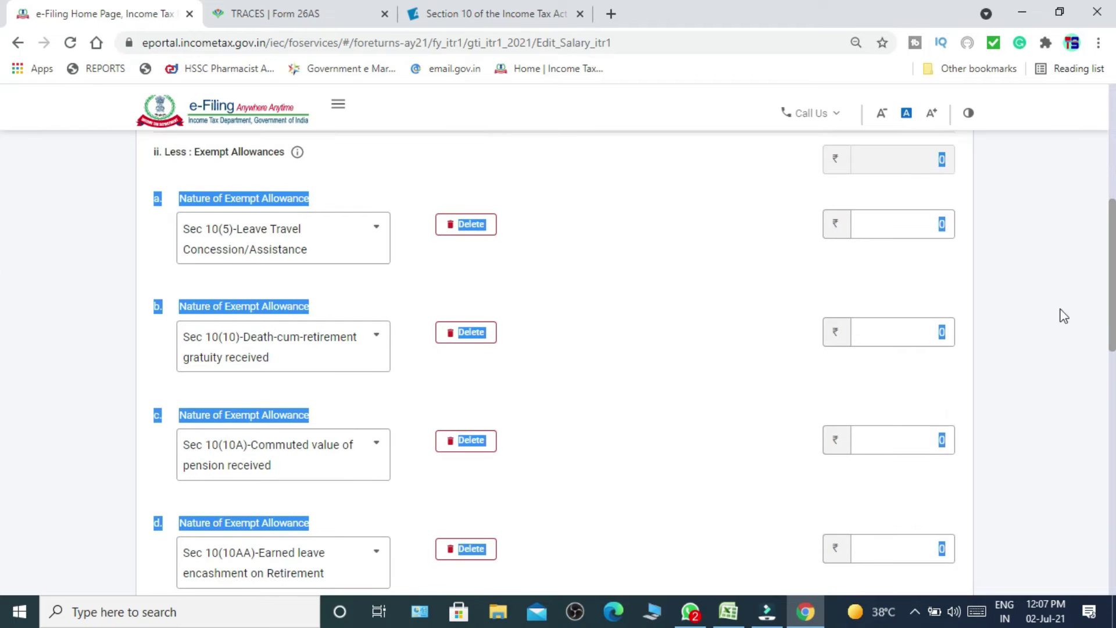
{"action": "left_click", "coordinate": [662, 278]}
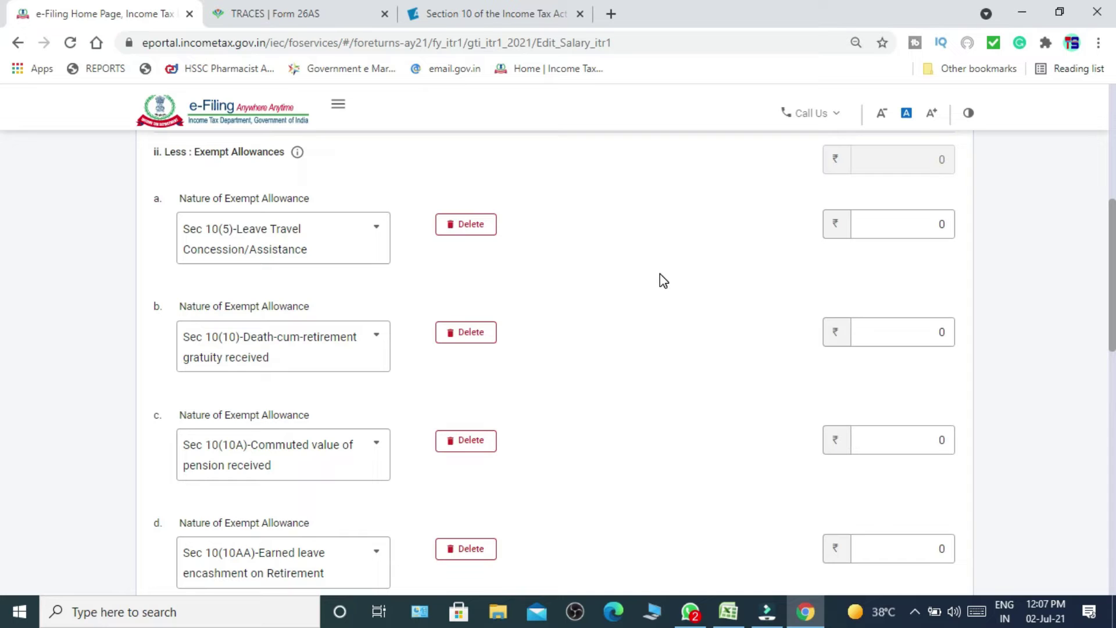
{"action": "left_click", "coordinate": [517, 14]}
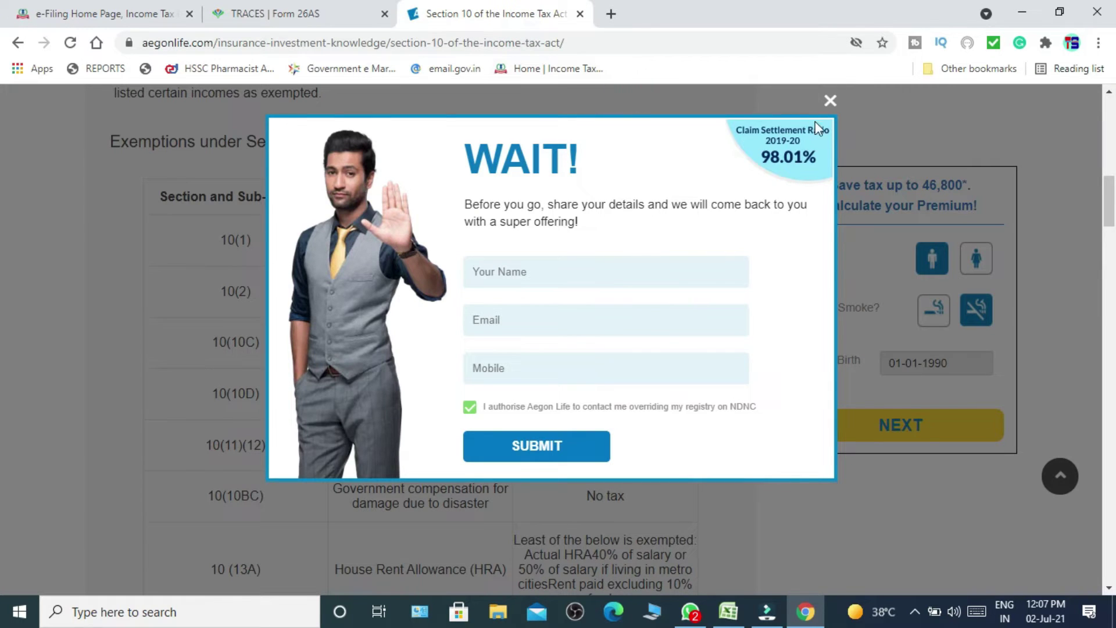
Dismiss the sign-up pop-up and read the Section 10 table, marking the HRA exemption rule.
{"action": "left_click", "coordinate": [831, 102]}
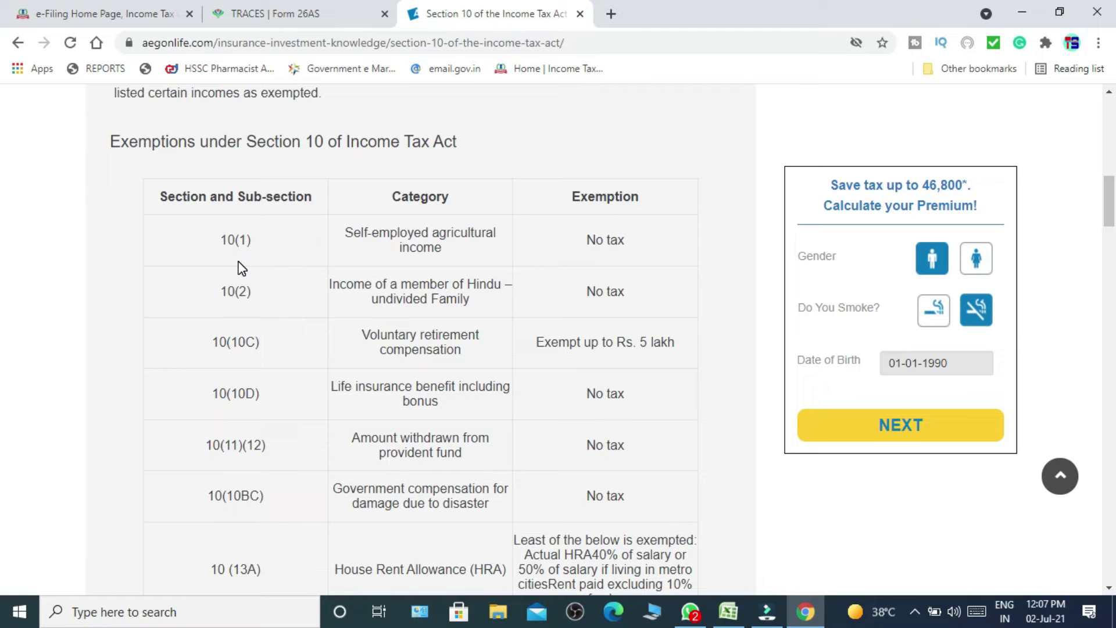
{"action": "scroll", "coordinate": [241, 268], "scroll_direction": "down", "scroll_amount": 1}
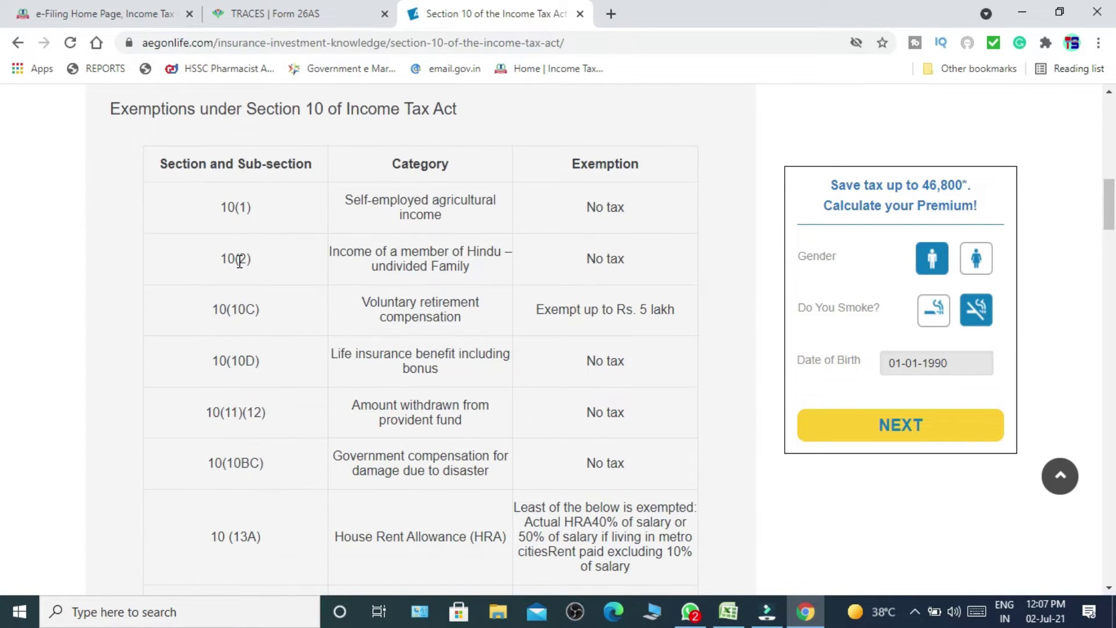
{"action": "scroll", "coordinate": [241, 265], "scroll_direction": "down", "scroll_amount": 1}
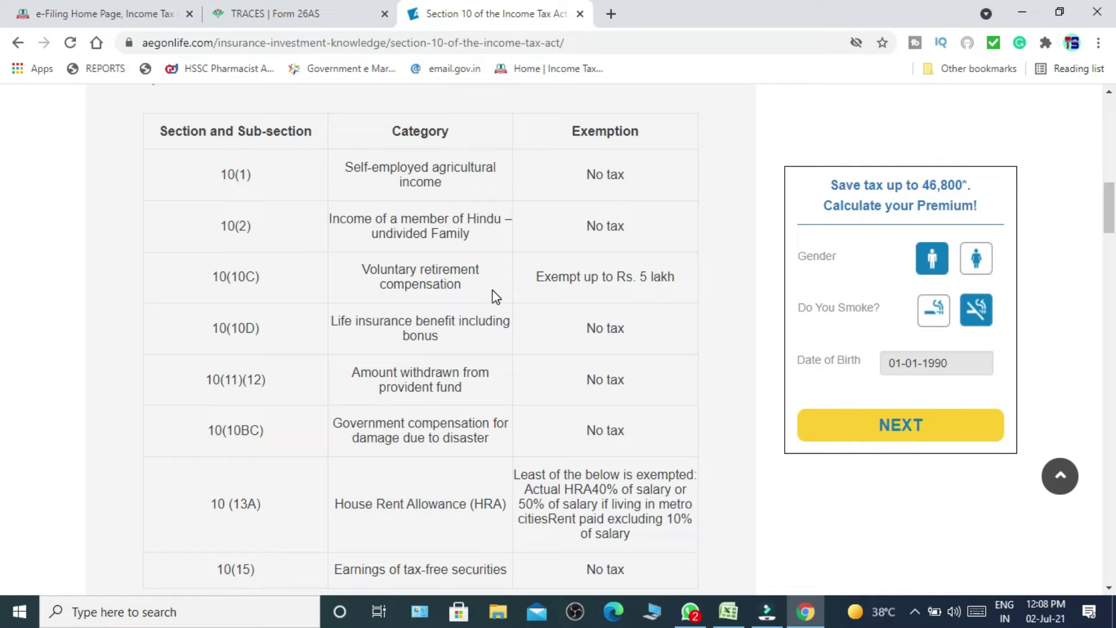
{"action": "scroll", "coordinate": [505, 366], "scroll_direction": "down", "scroll_amount": 2}
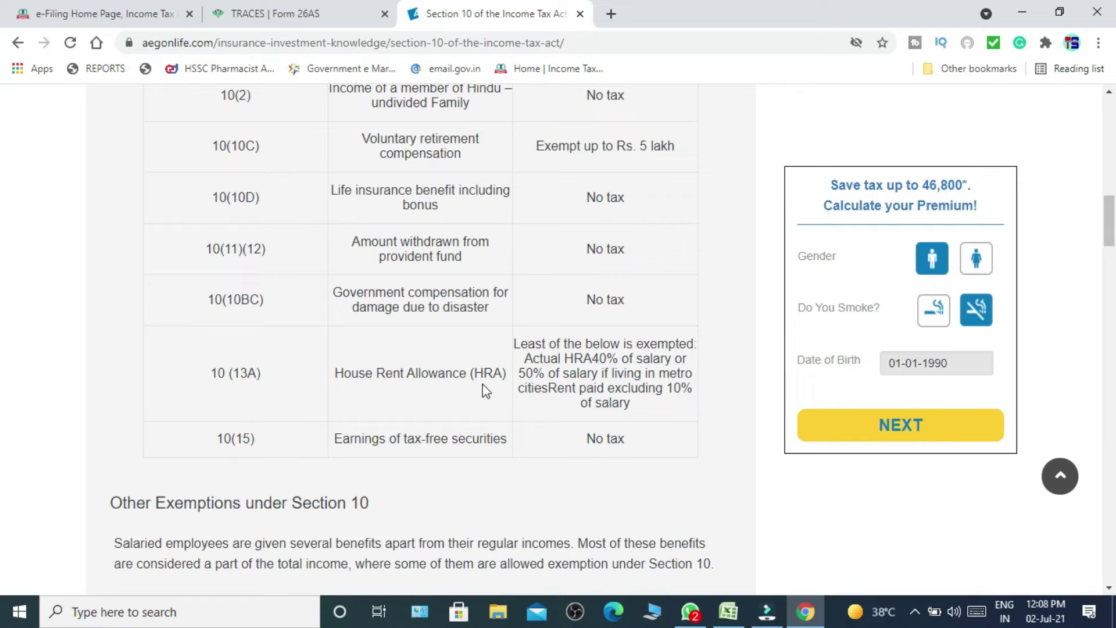
{"action": "left_click_drag", "start_coordinate": [513, 344], "coordinate": [695, 410]}
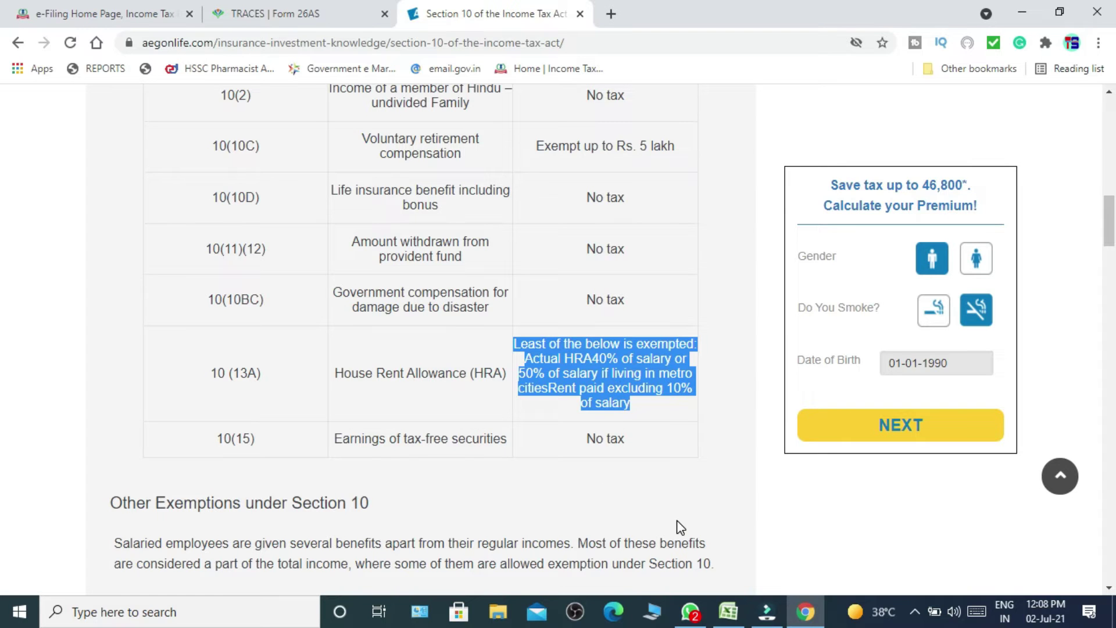
{"action": "scroll", "coordinate": [680, 528], "scroll_direction": "down", "scroll_amount": 2}
{"action": "scroll", "coordinate": [681, 528], "scroll_direction": "down", "scroll_amount": 3}
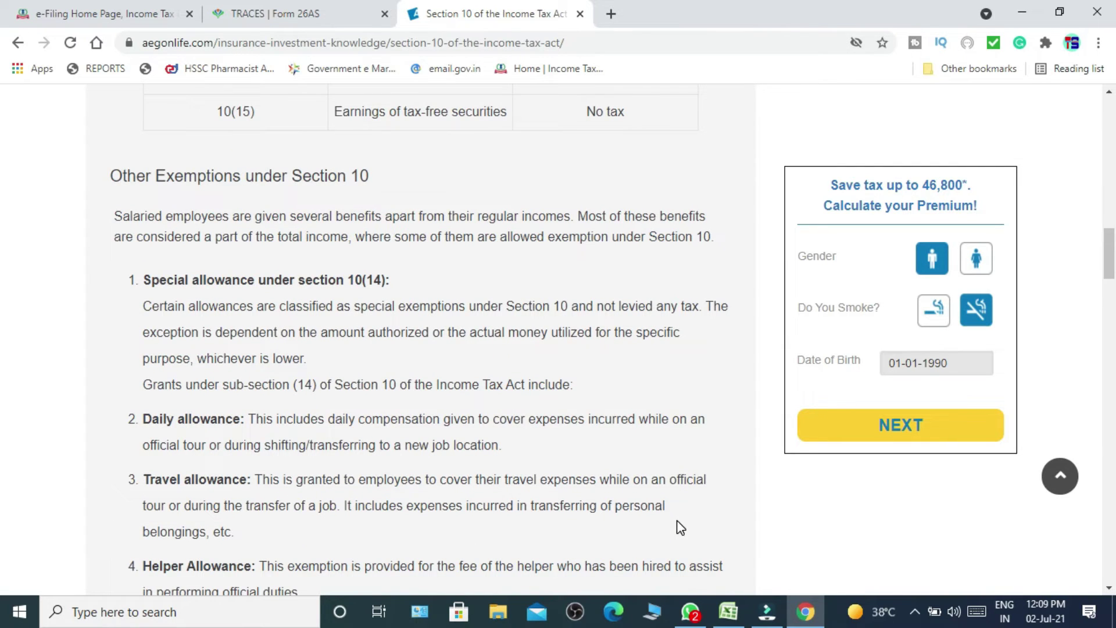
Highlight the Travel and Uniform Allowance headings, then scroll down to the sub-section (14)(ii) list.
{"action": "scroll", "coordinate": [680, 528], "scroll_direction": "down", "scroll_amount": 1}
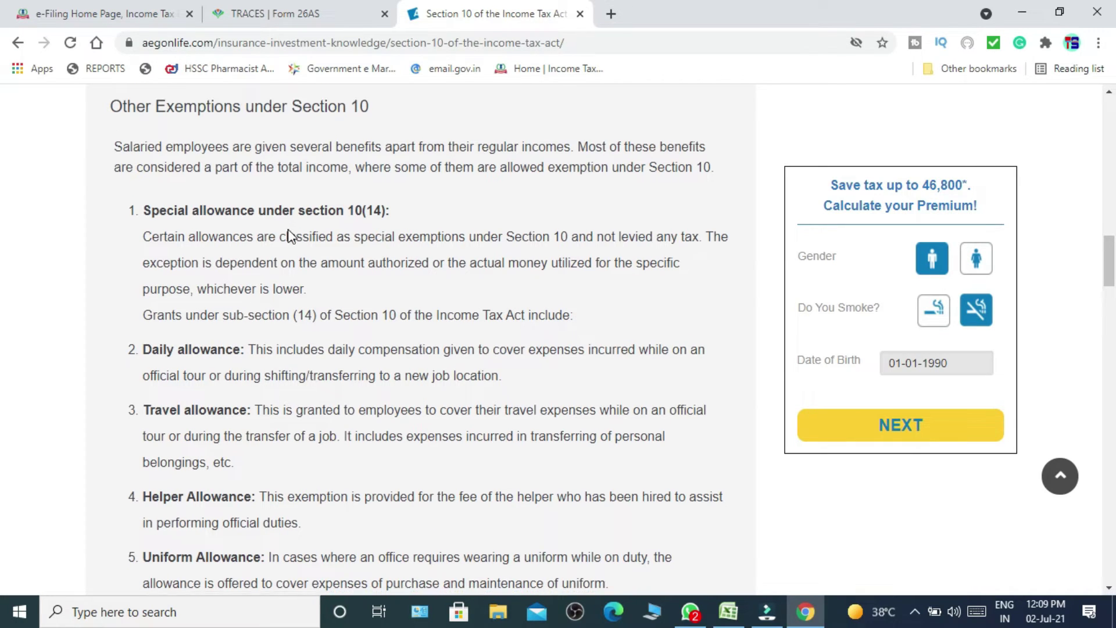
{"action": "scroll", "coordinate": [289, 229], "scroll_direction": "down", "scroll_amount": 1}
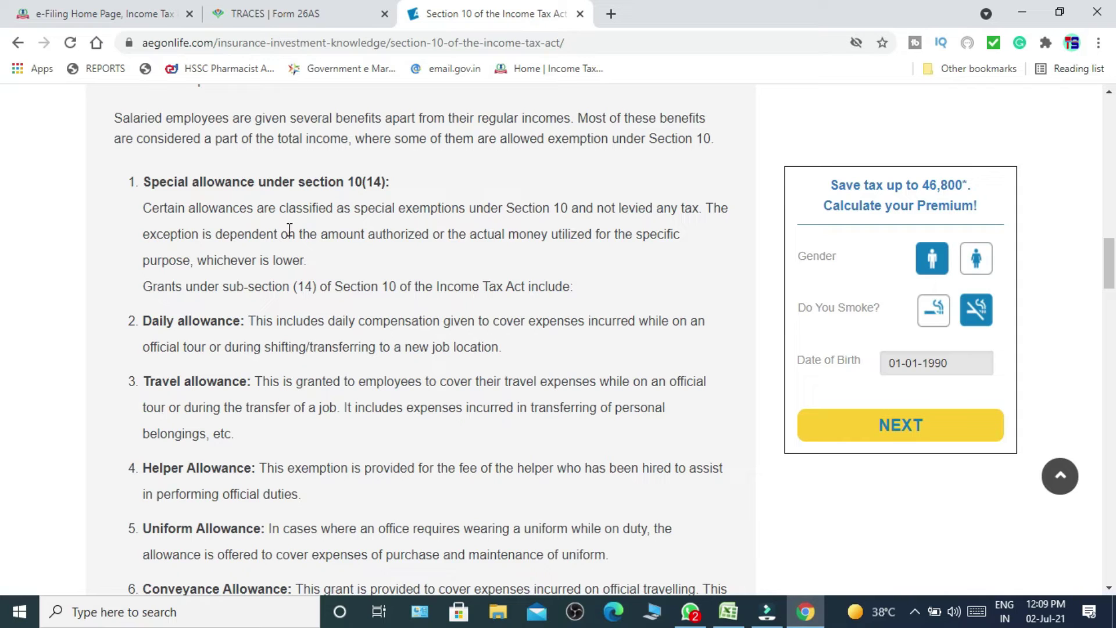
{"action": "scroll", "coordinate": [289, 230], "scroll_direction": "down", "scroll_amount": 1}
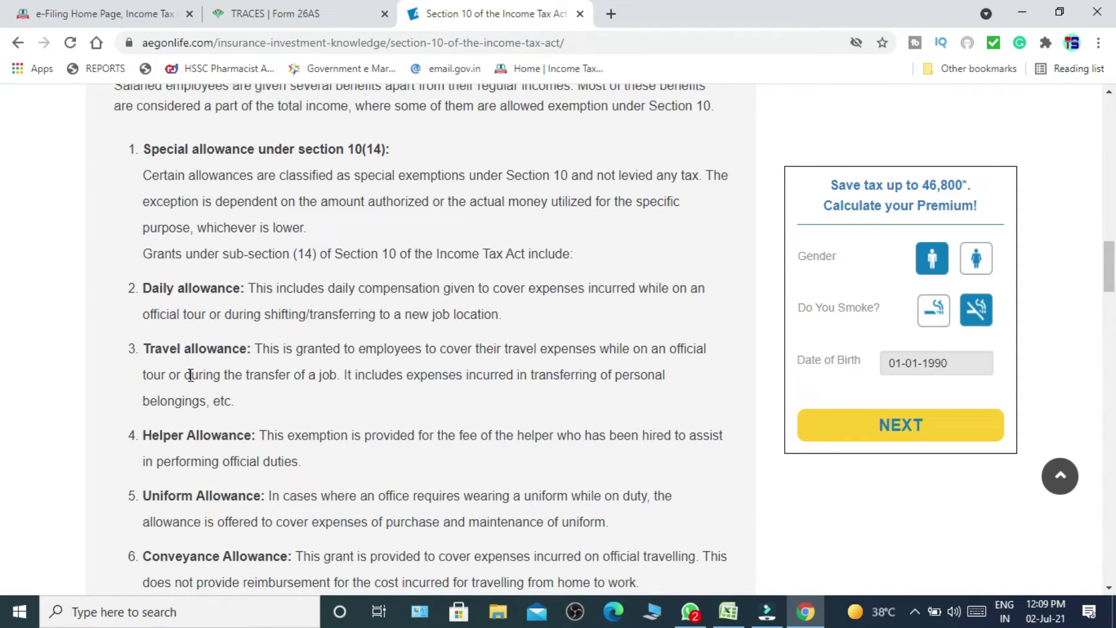
{"action": "left_click_drag", "start_coordinate": [238, 347], "coordinate": [126, 355]}
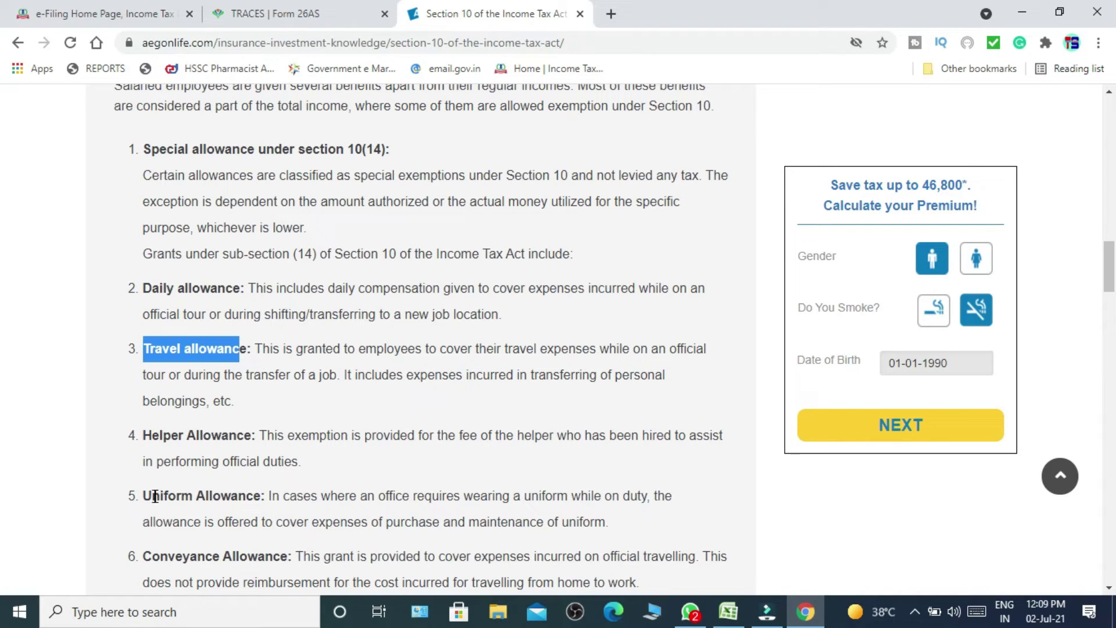
{"action": "left_click_drag", "start_coordinate": [144, 497], "coordinate": [264, 499]}
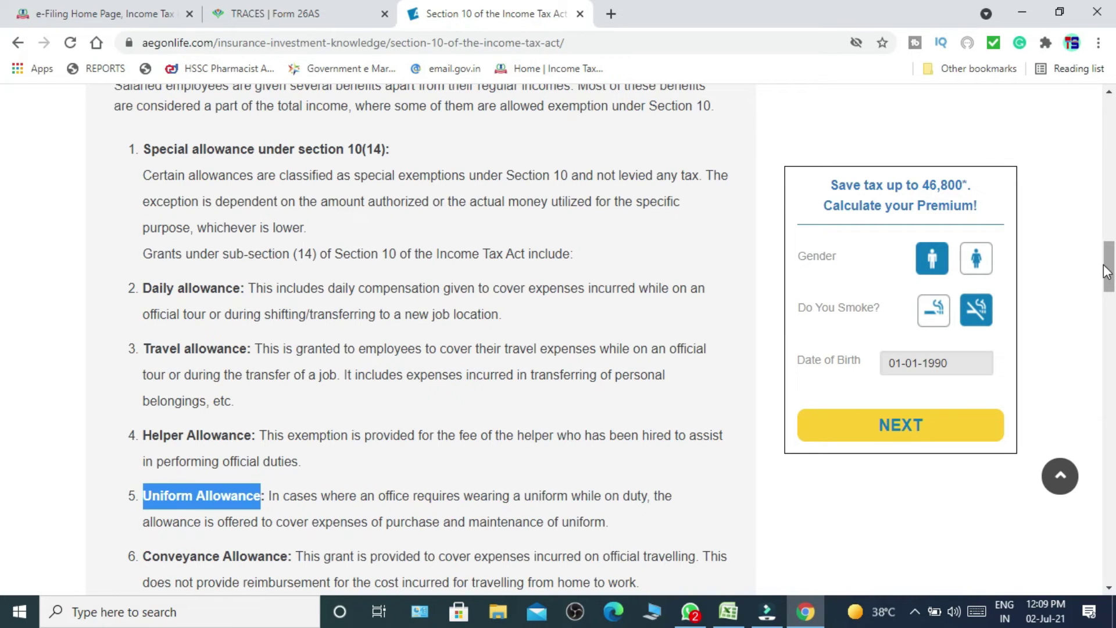
{"action": "left_click_drag", "start_coordinate": [1110, 281], "coordinate": [1111, 302]}
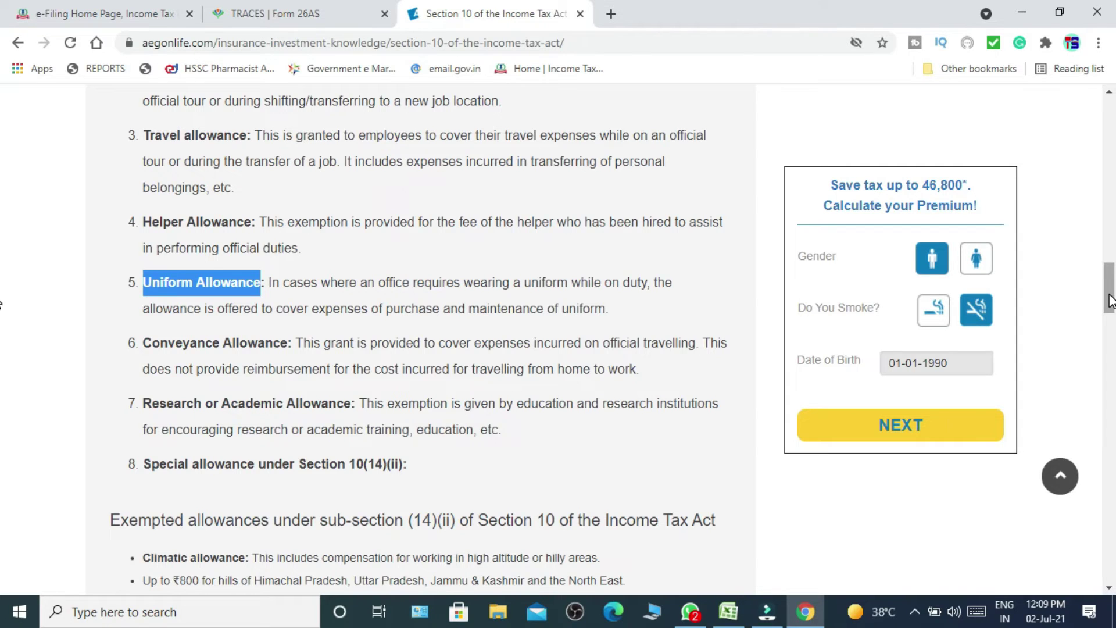
{"action": "left_click_drag", "start_coordinate": [1111, 301], "coordinate": [1109, 336]}
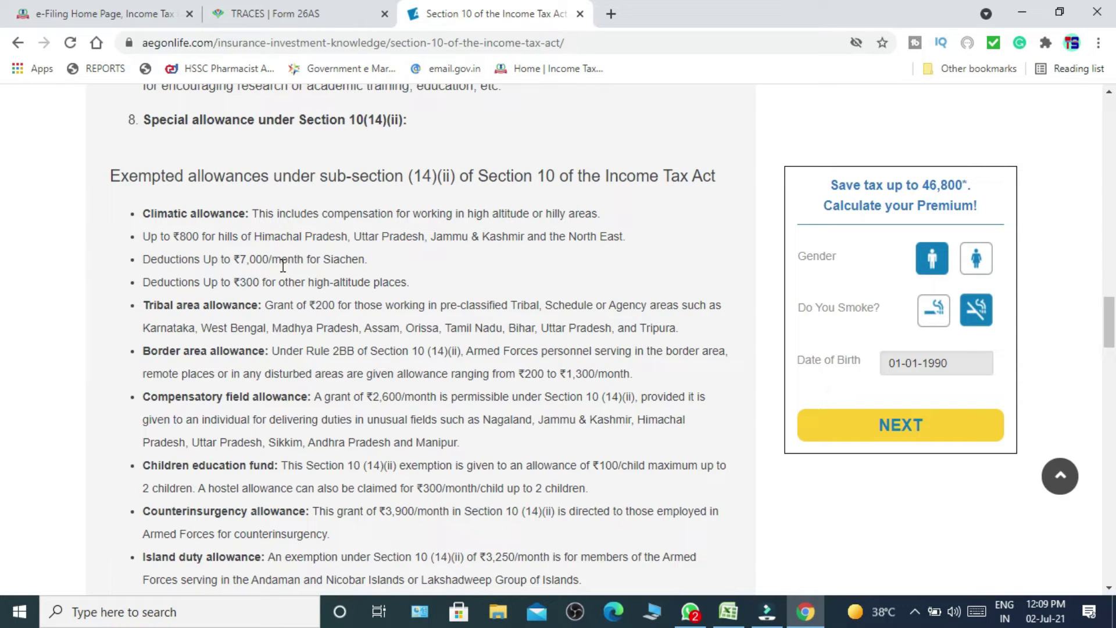
Mark the Climatic, Tribal area, Border area and Compensatory field allowance bullets.
{"action": "left_click_drag", "start_coordinate": [135, 217], "coordinate": [409, 282]}
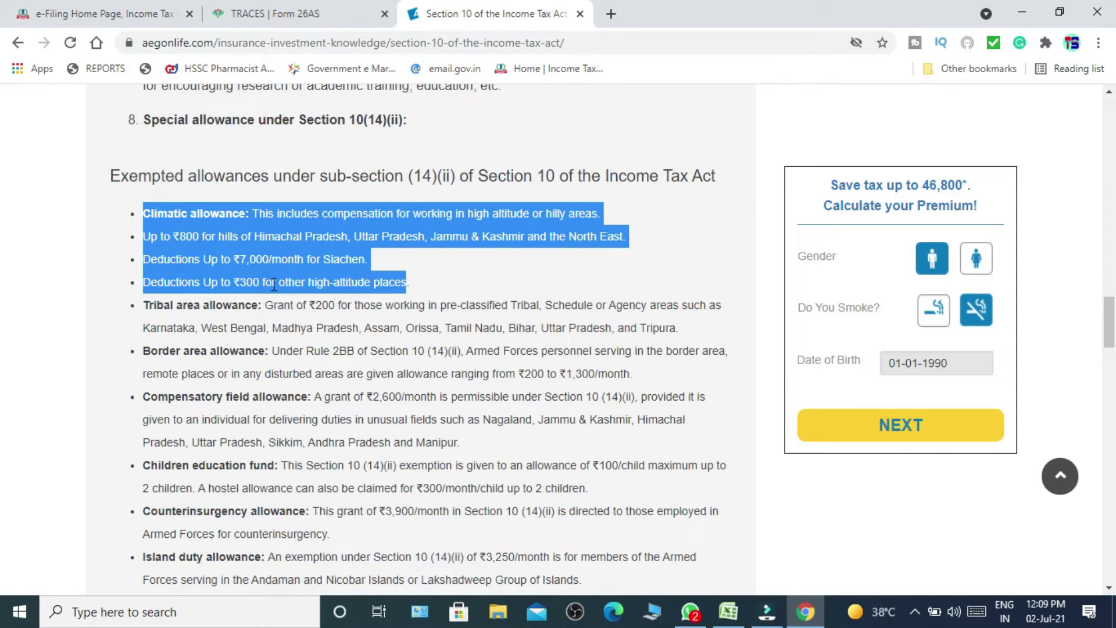
{"action": "left_click_drag", "start_coordinate": [141, 304], "coordinate": [669, 332]}
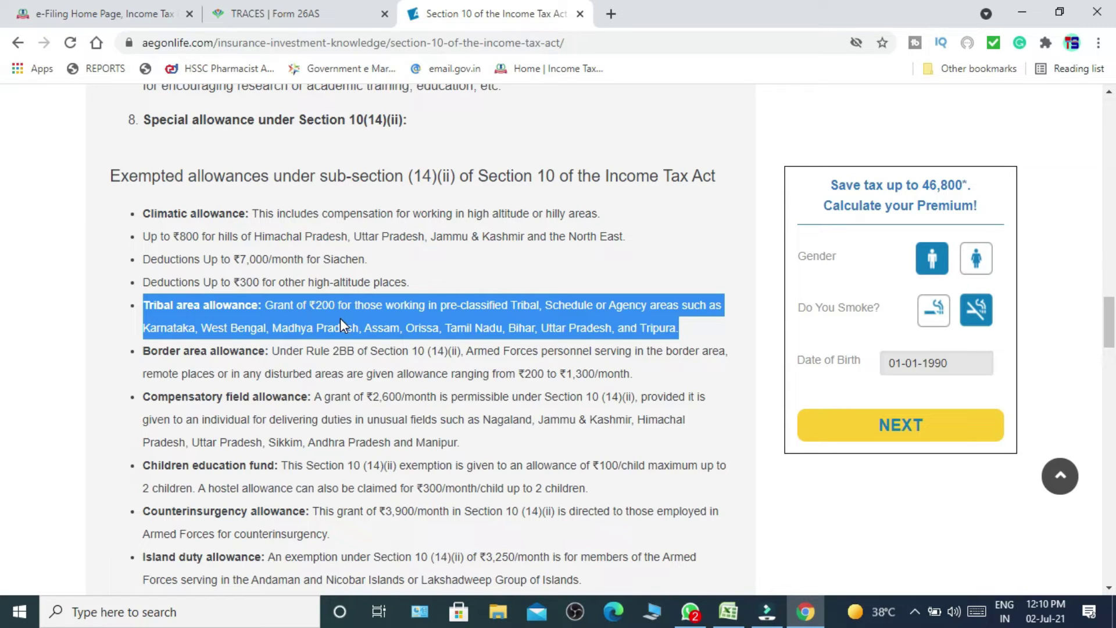
{"action": "left_click_drag", "start_coordinate": [138, 354], "coordinate": [633, 373]}
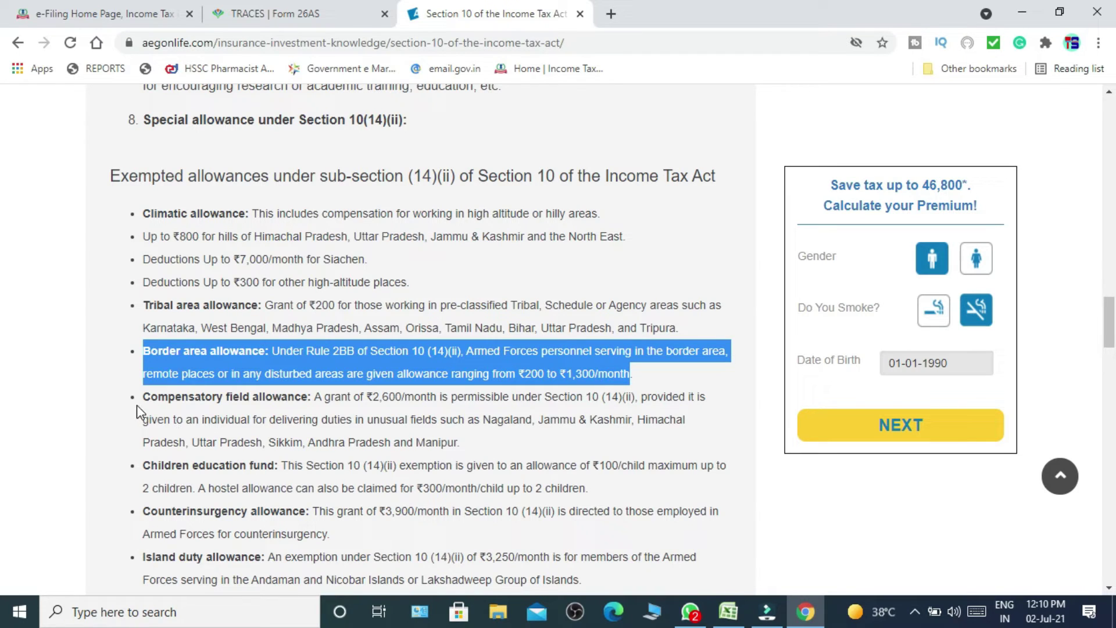
{"action": "left_click_drag", "start_coordinate": [137, 404], "coordinate": [493, 427]}
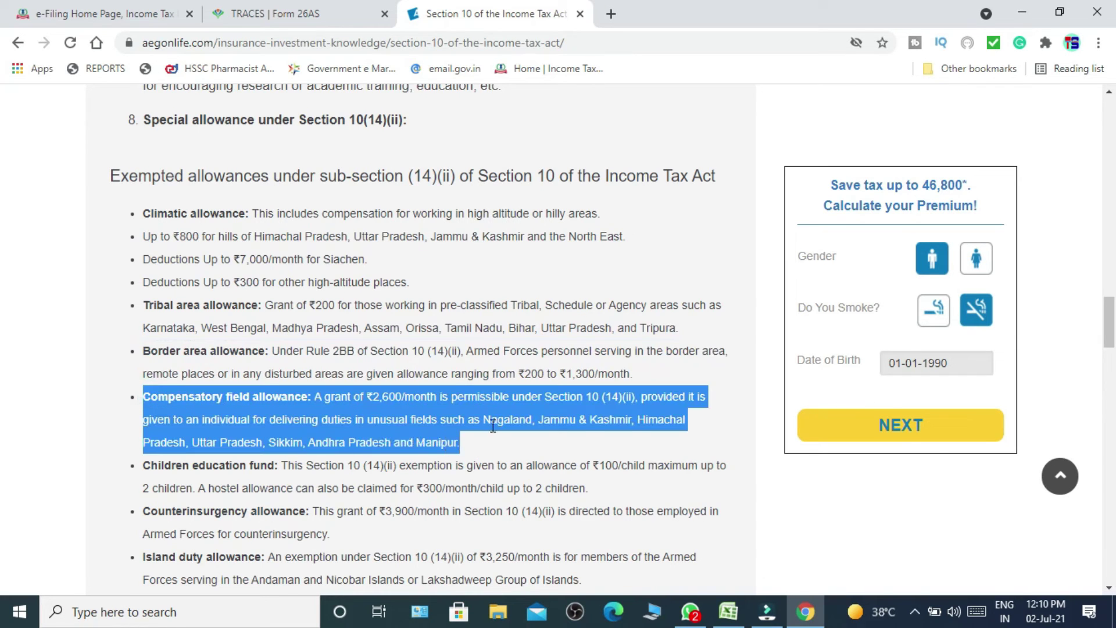
{"action": "right_click", "coordinate": [493, 426]}
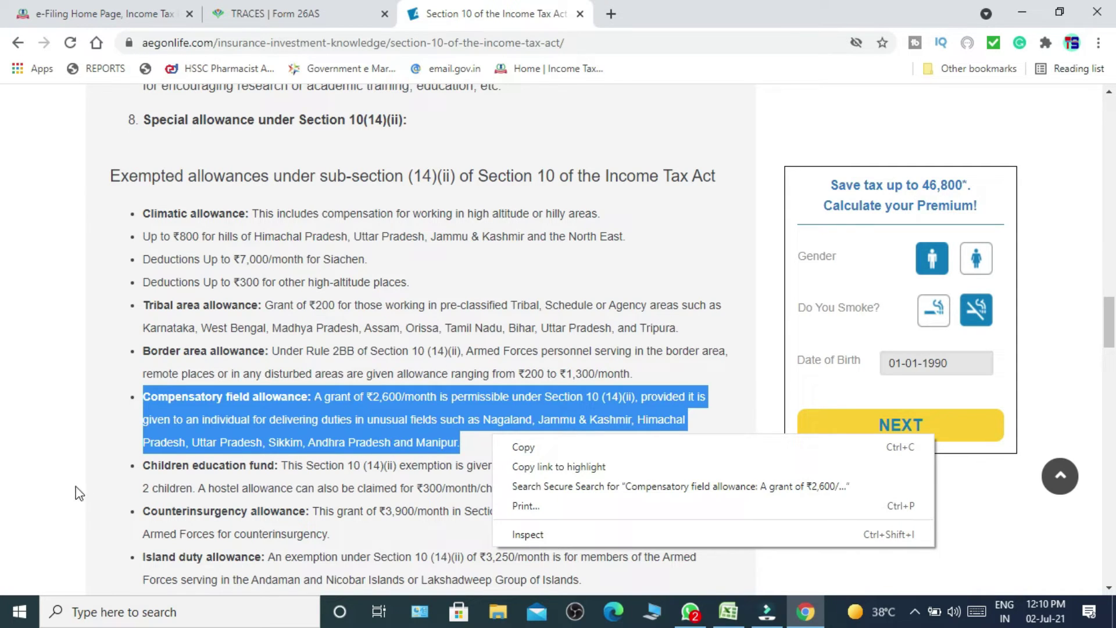
{"action": "left_click", "coordinate": [95, 462]}
Mark the Children education and Counterinsurgency allowance bullets, then scroll toward Other allowances.
{"action": "left_click_drag", "start_coordinate": [141, 465], "coordinate": [617, 497]}
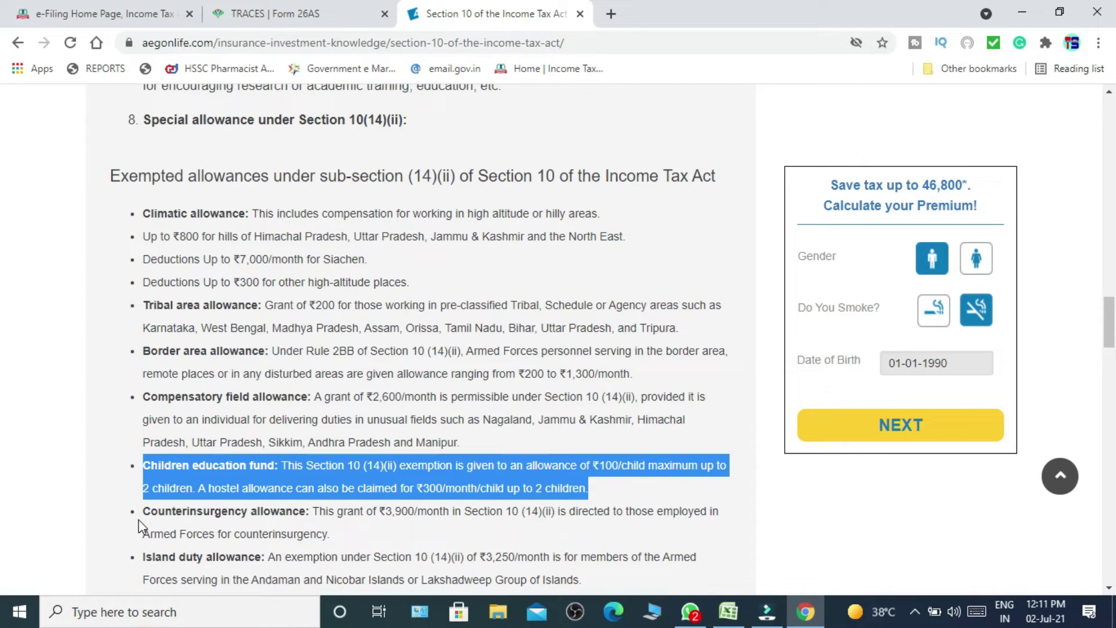
{"action": "right_click", "coordinate": [213, 515]}
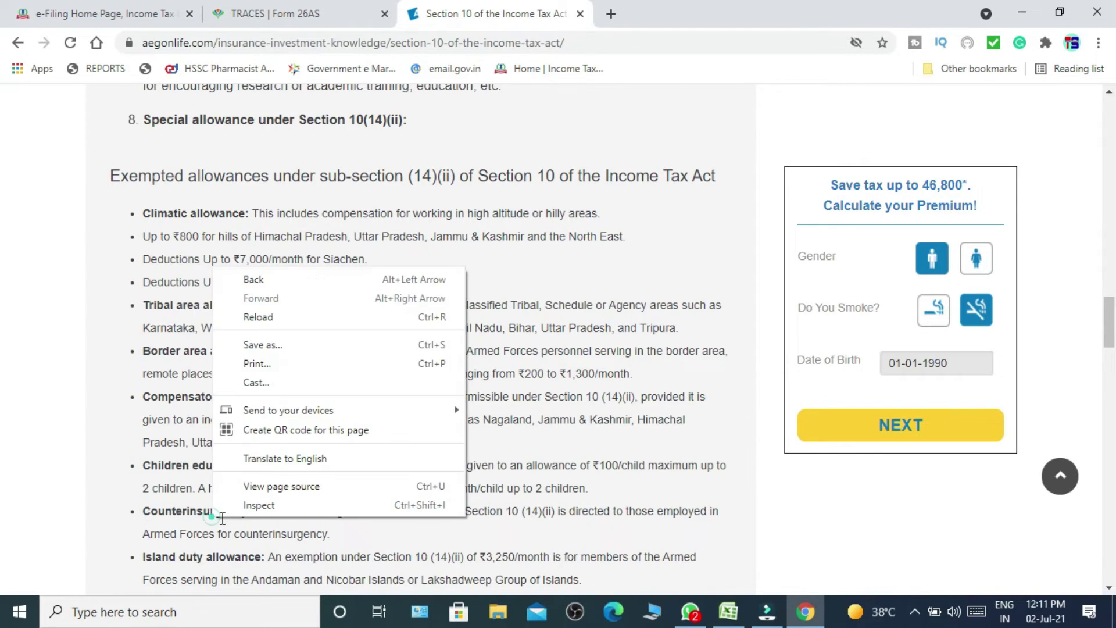
{"action": "left_click", "coordinate": [164, 513]}
{"action": "left_click_drag", "start_coordinate": [175, 517], "coordinate": [332, 531]}
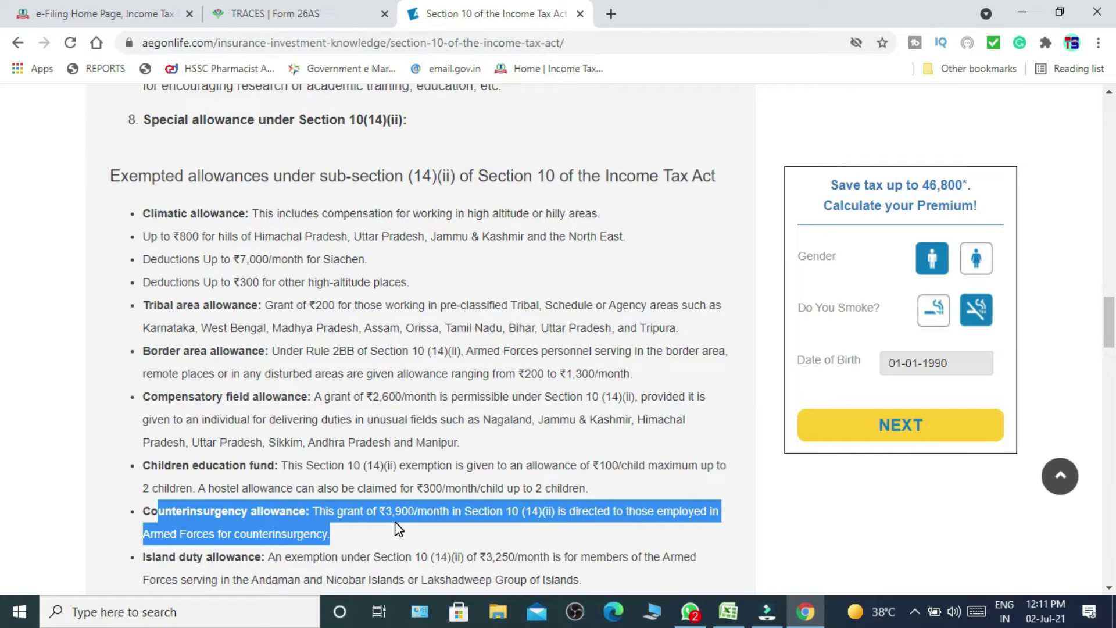
{"action": "left_click_drag", "start_coordinate": [1113, 336], "coordinate": [1113, 362]}
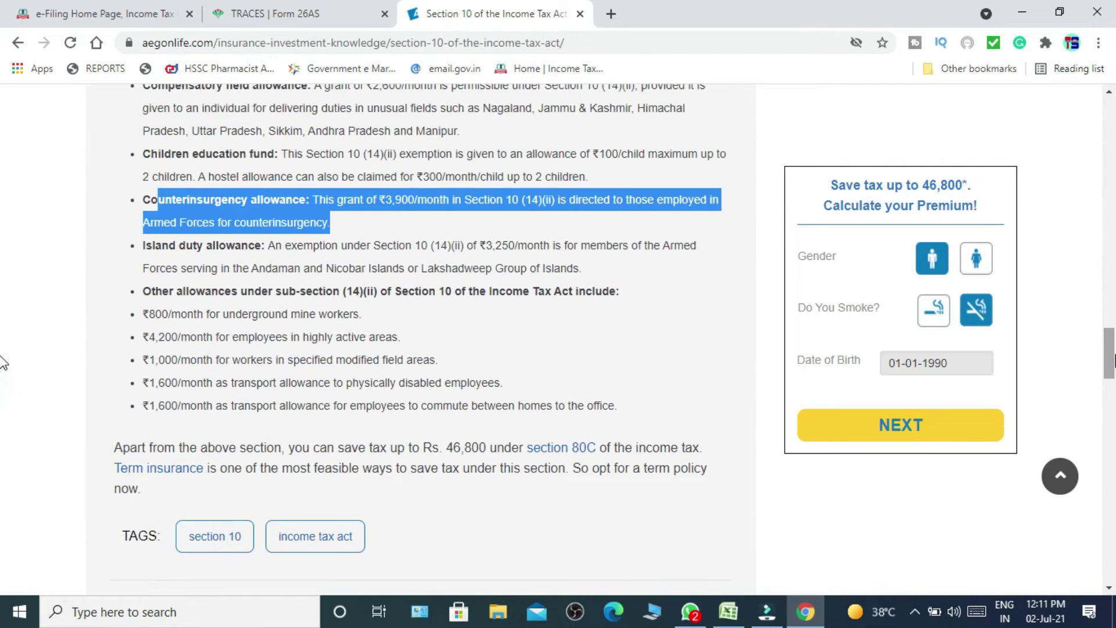
{"action": "left_click_drag", "start_coordinate": [142, 247], "coordinate": [579, 269]}
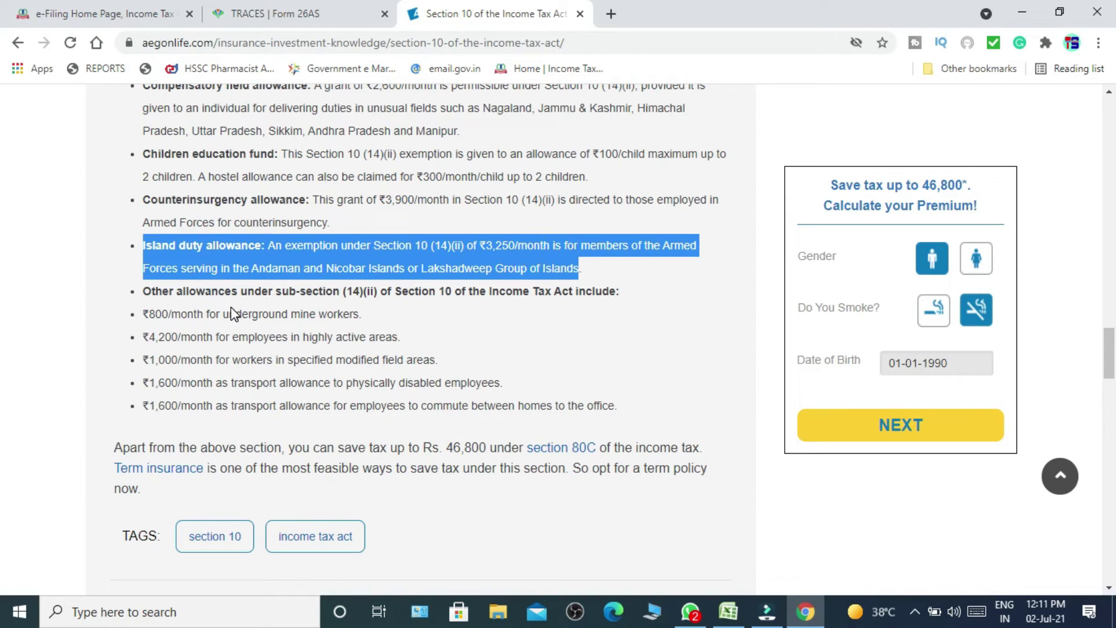
{"action": "left_click_drag", "start_coordinate": [140, 291], "coordinate": [506, 306]}
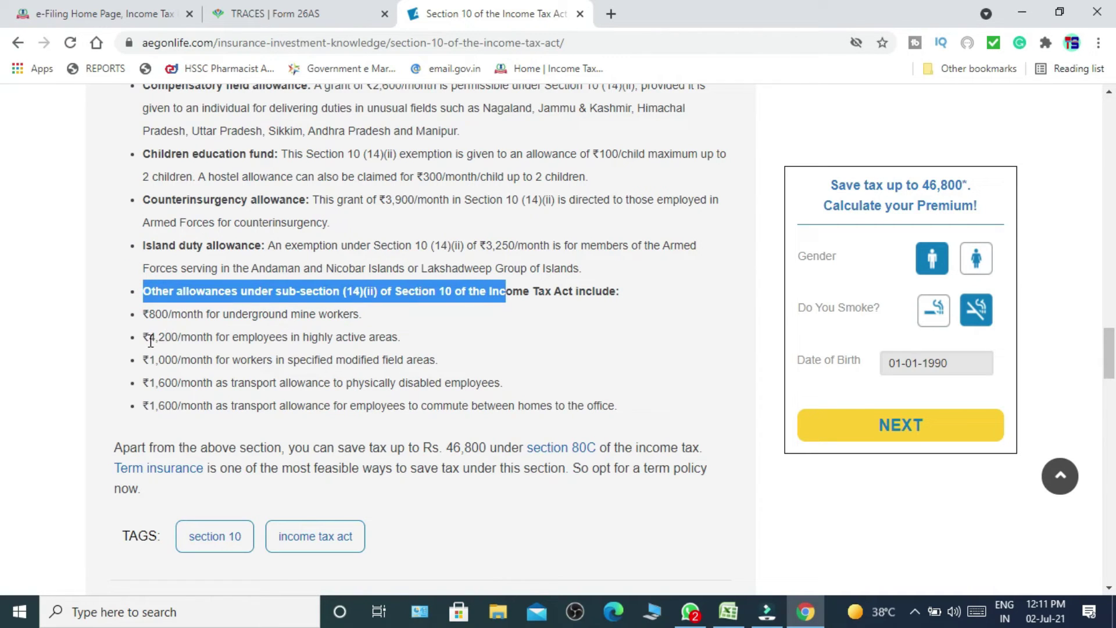
{"action": "left_click_drag", "start_coordinate": [150, 338], "coordinate": [411, 337]}
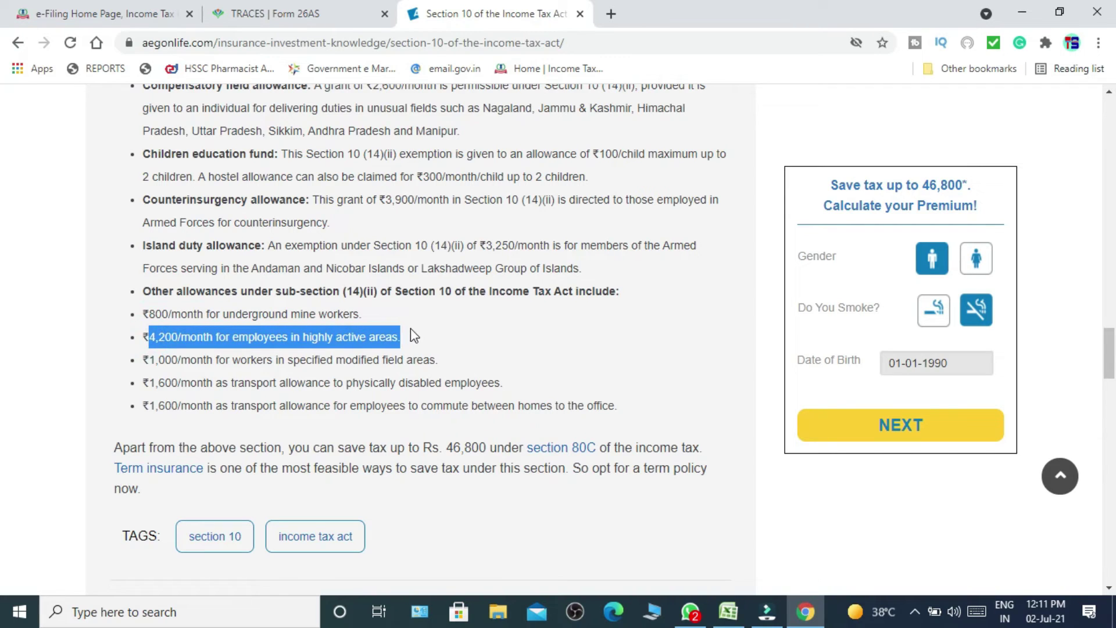
{"action": "left_click_drag", "start_coordinate": [140, 360], "coordinate": [431, 357]}
{"action": "triple_click", "coordinate": [430, 357]}
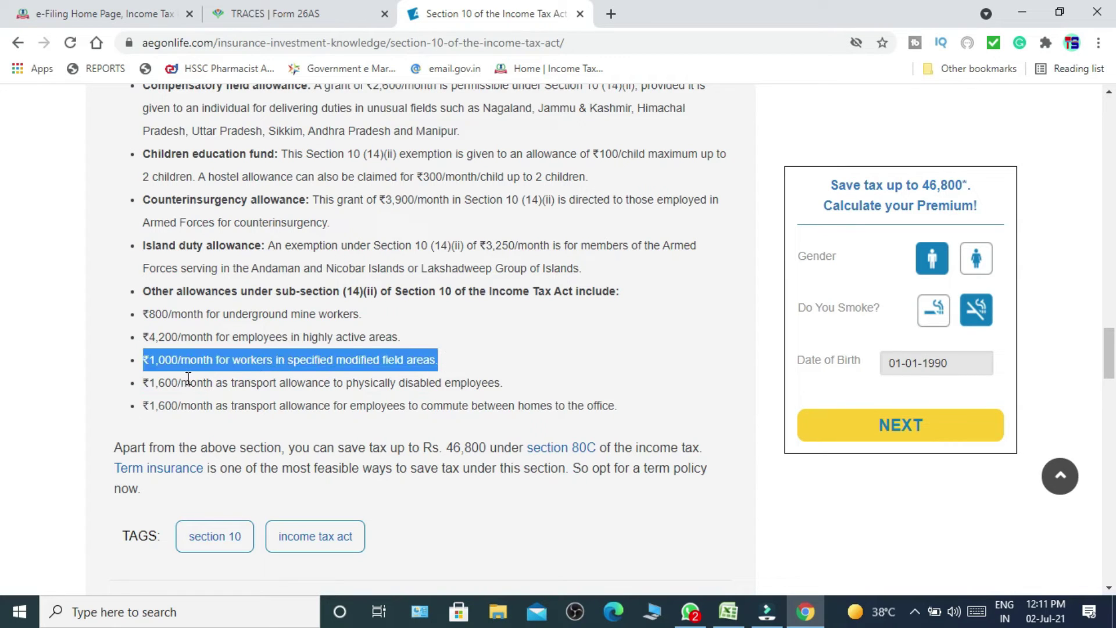
{"action": "left_click_drag", "start_coordinate": [143, 383], "coordinate": [502, 388]}
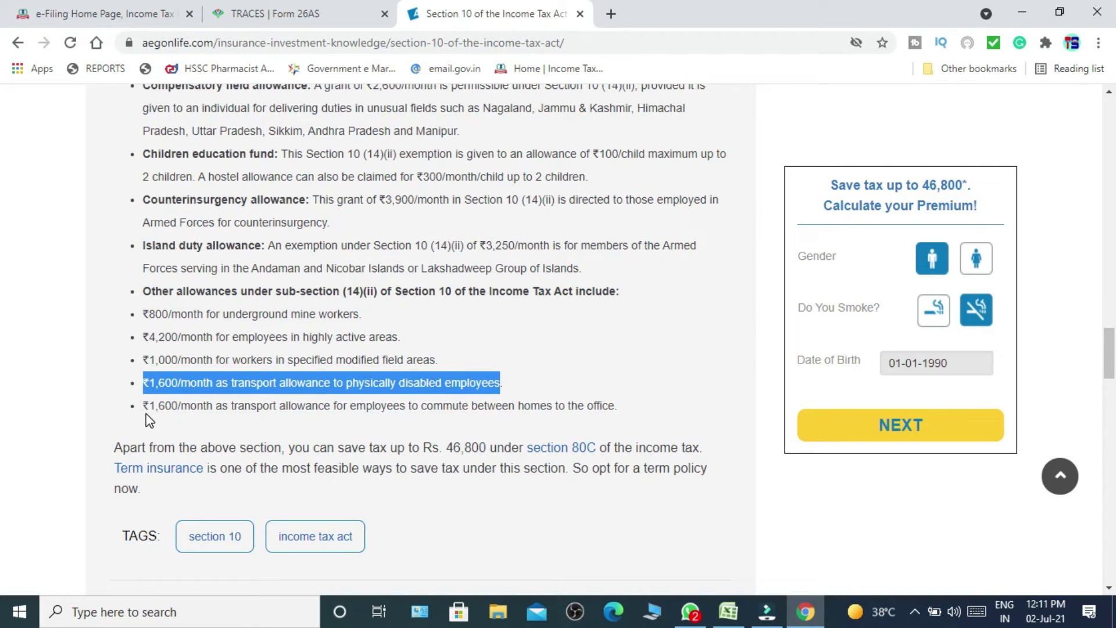
{"action": "left_click_drag", "start_coordinate": [147, 408], "coordinate": [618, 407]}
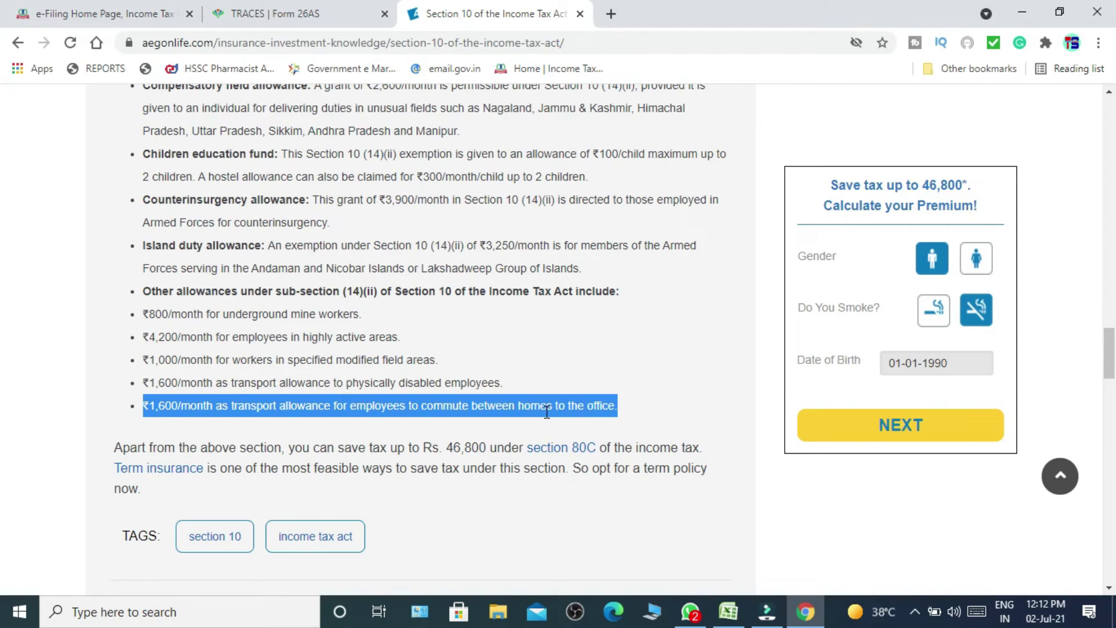
{"action": "left_click", "coordinate": [79, 18]}
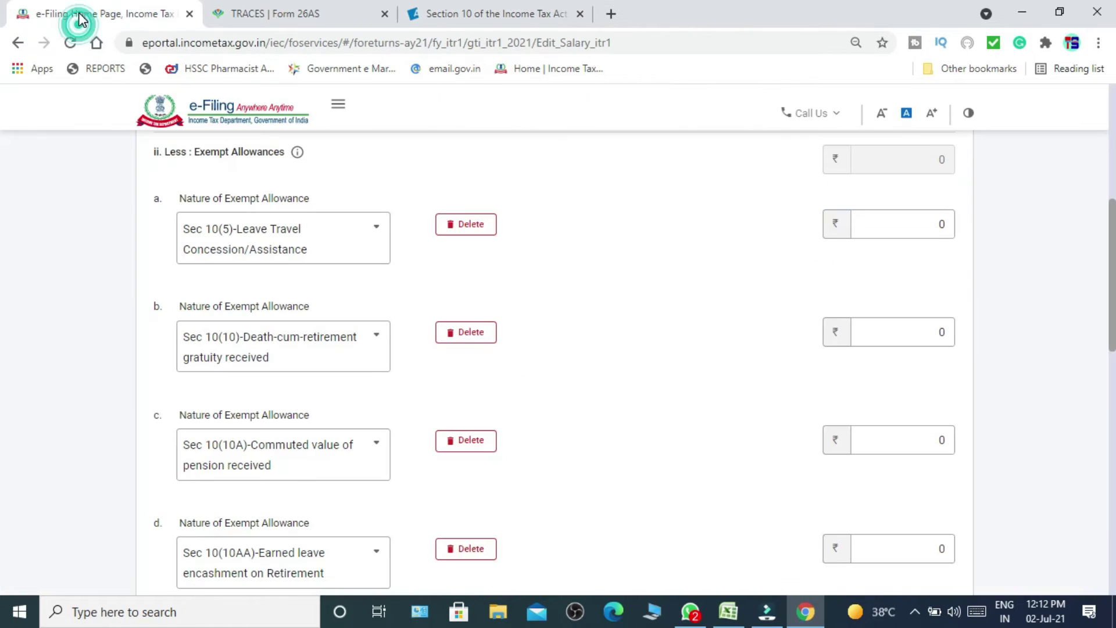
Delete the Sec 10(5) leave travel, 10(10) gratuity, commuted pension and leave encashment rows.
{"action": "left_click", "coordinate": [472, 232]}
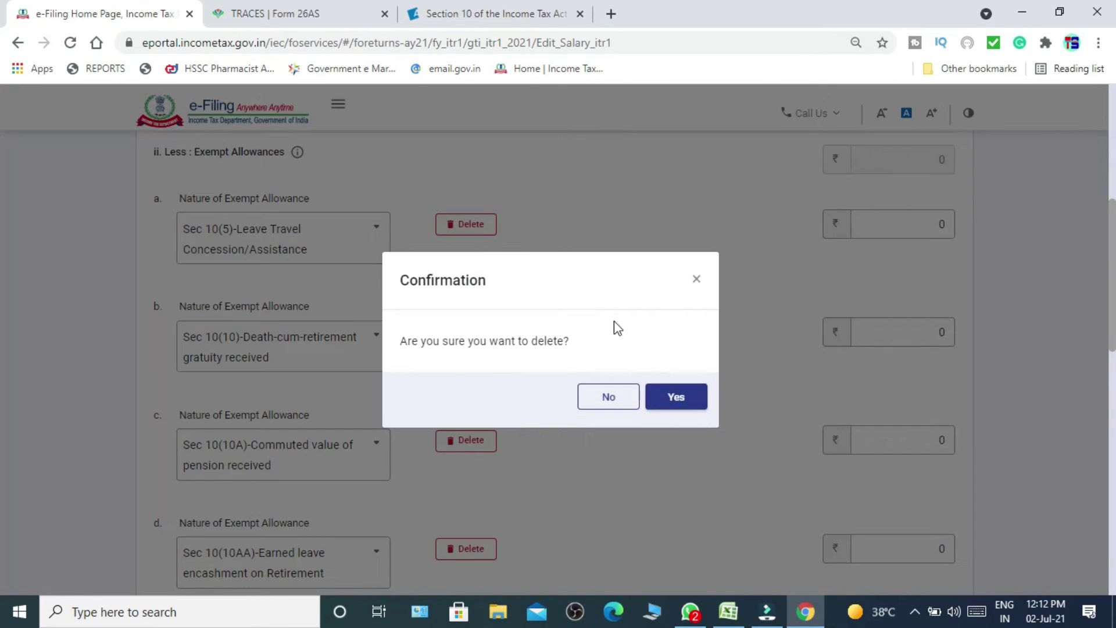
{"action": "left_click", "coordinate": [676, 396]}
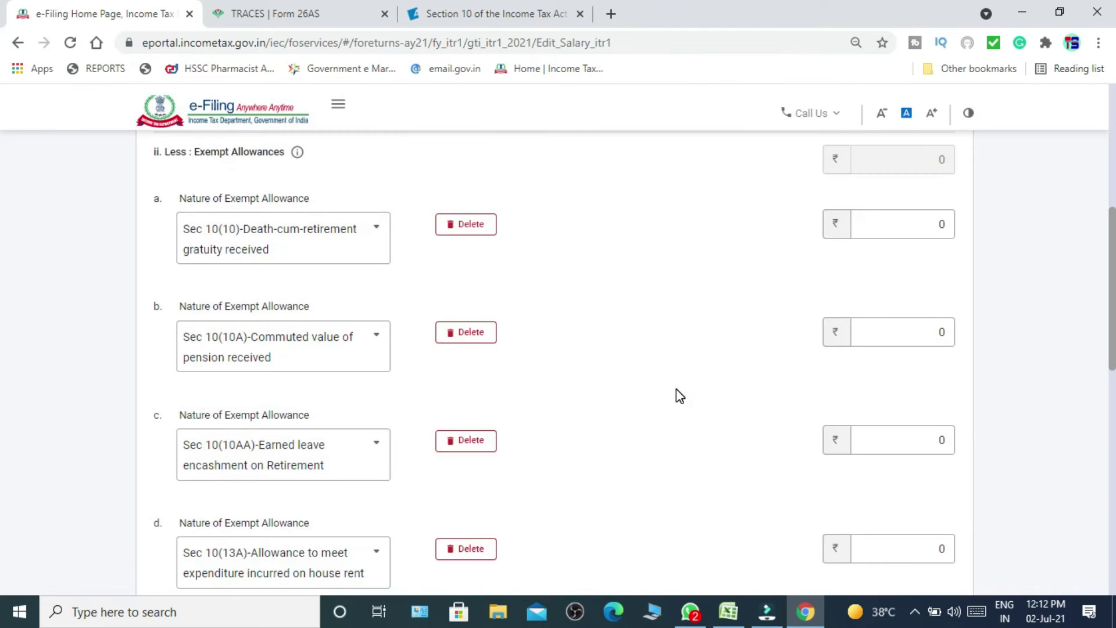
{"action": "left_click", "coordinate": [471, 228]}
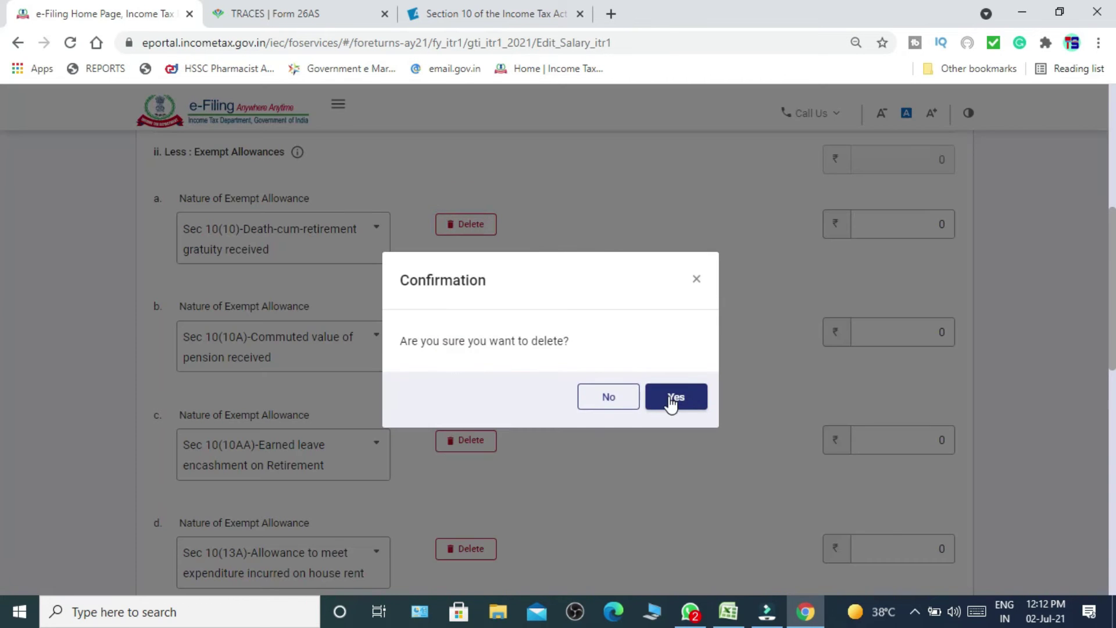
{"action": "left_click", "coordinate": [670, 398]}
{"action": "left_click", "coordinate": [465, 225]}
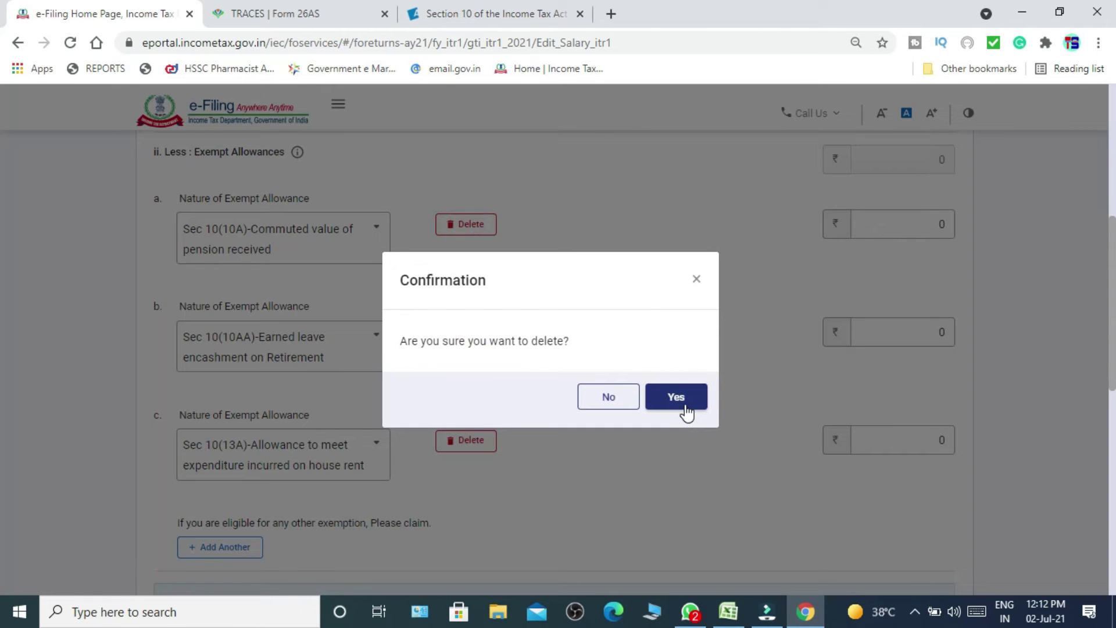
{"action": "left_click", "coordinate": [683, 413]}
{"action": "left_click", "coordinate": [466, 226]}
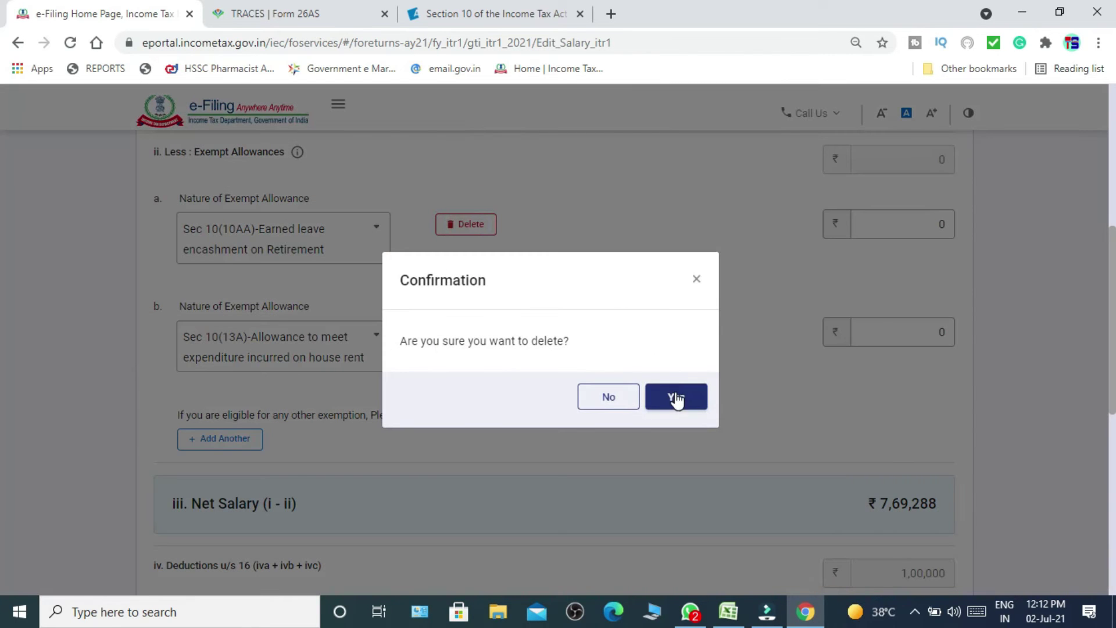
{"action": "left_click", "coordinate": [675, 396]}
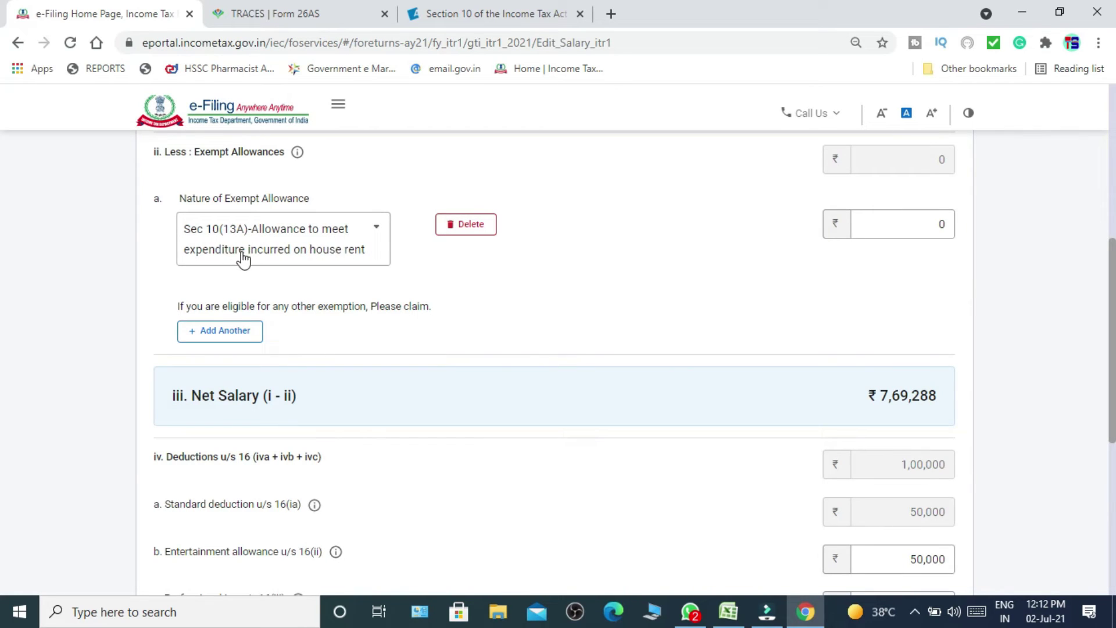
Enter ₹34,500 as the Sec 10(13A) house rent allowance exemption.
{"action": "left_click", "coordinate": [364, 263]}
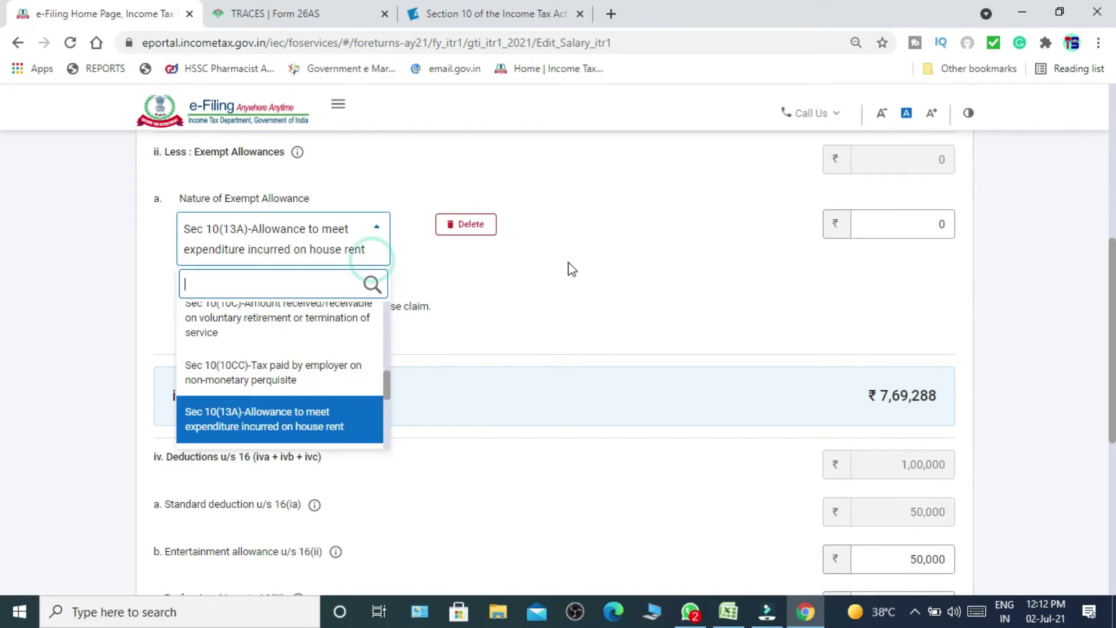
{"action": "left_click", "coordinate": [915, 230]}
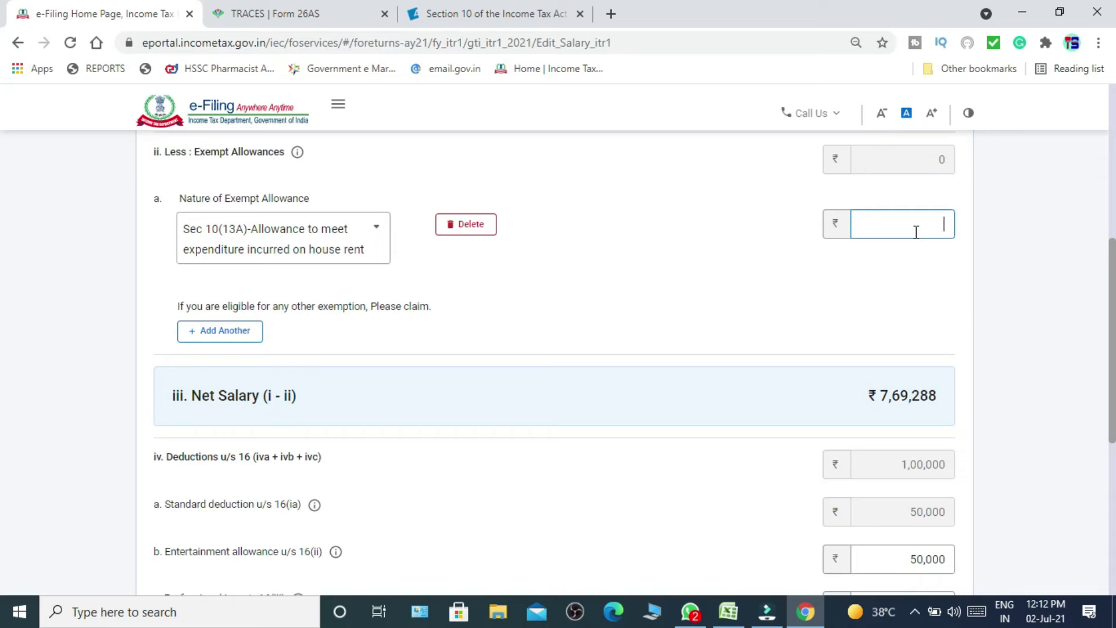
{"action": "type", "text": "34500"}
{"action": "left_click", "coordinate": [748, 267]}
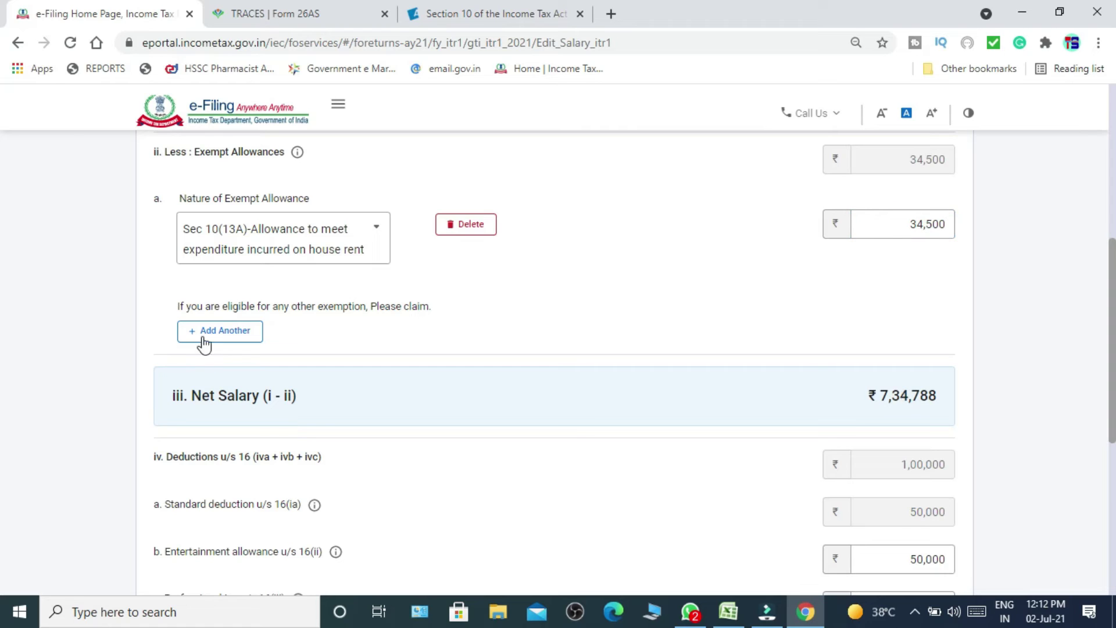
Add a second exempt allowance row: Sec 10(14)(i) prescribed allowances worth ₹29,400.
{"action": "left_click", "coordinate": [238, 331]}
{"action": "left_click", "coordinate": [326, 343]}
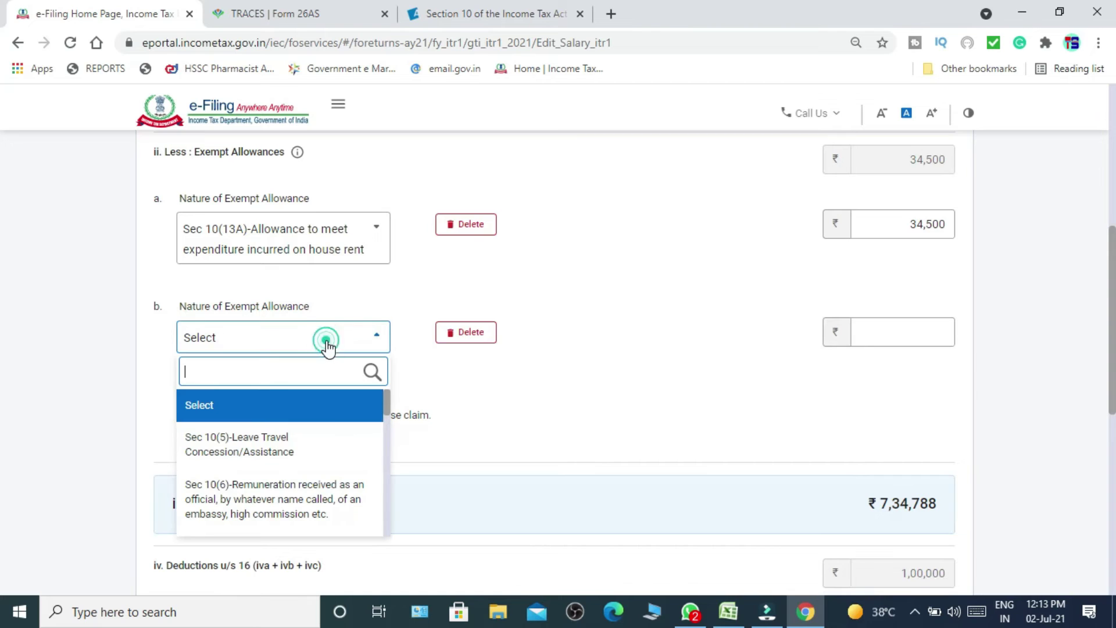
{"action": "key", "text": "Down"}
{"action": "key", "text": "Down"}
{"action": "key", "text": "Down"}
{"action": "key", "text": "Down"}
{"action": "key", "text": "Down"}
{"action": "key", "text": "Down"}
{"action": "key", "text": "Down"}
{"action": "key", "text": "Down"}
{"action": "key", "text": "Down"}
{"action": "key", "text": "Down"}
{"action": "key", "text": "Down"}
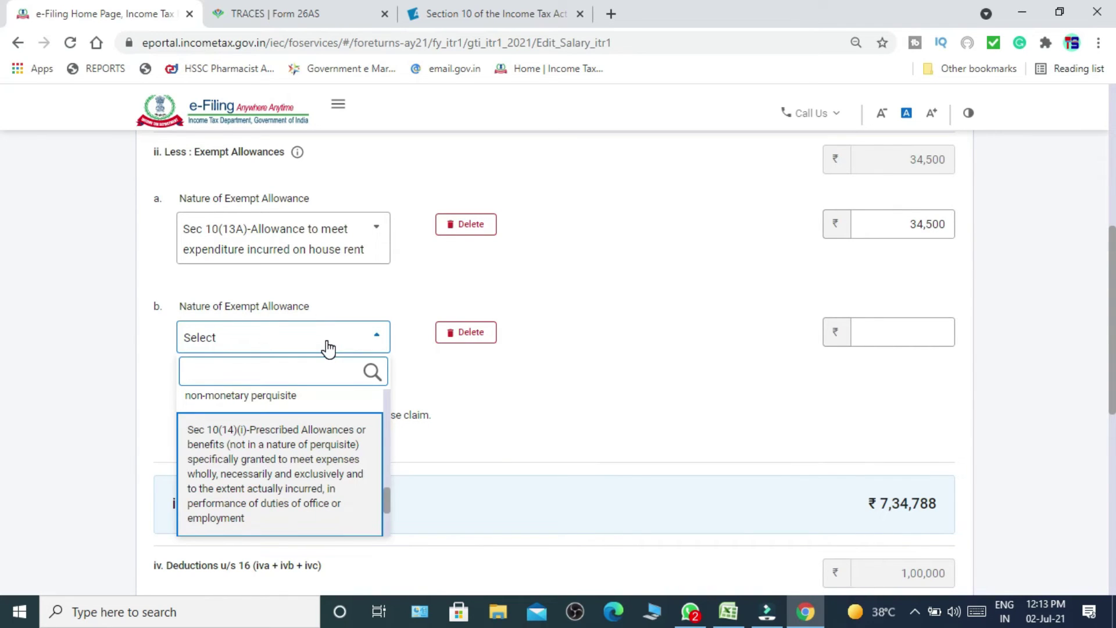
{"action": "left_click", "coordinate": [318, 461]}
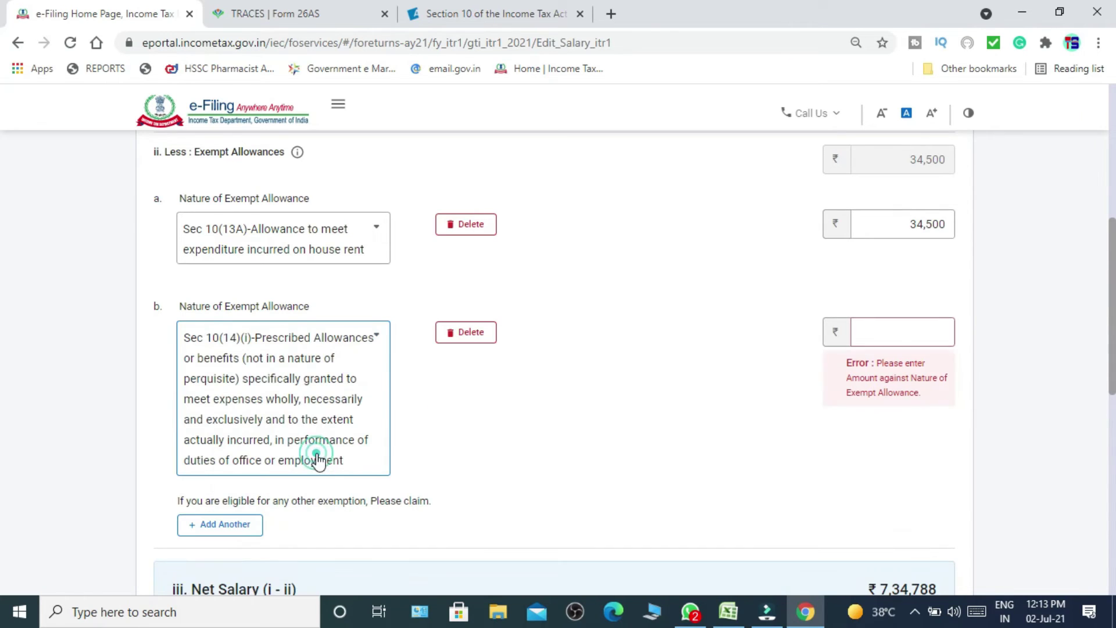
{"action": "left_click", "coordinate": [921, 333]}
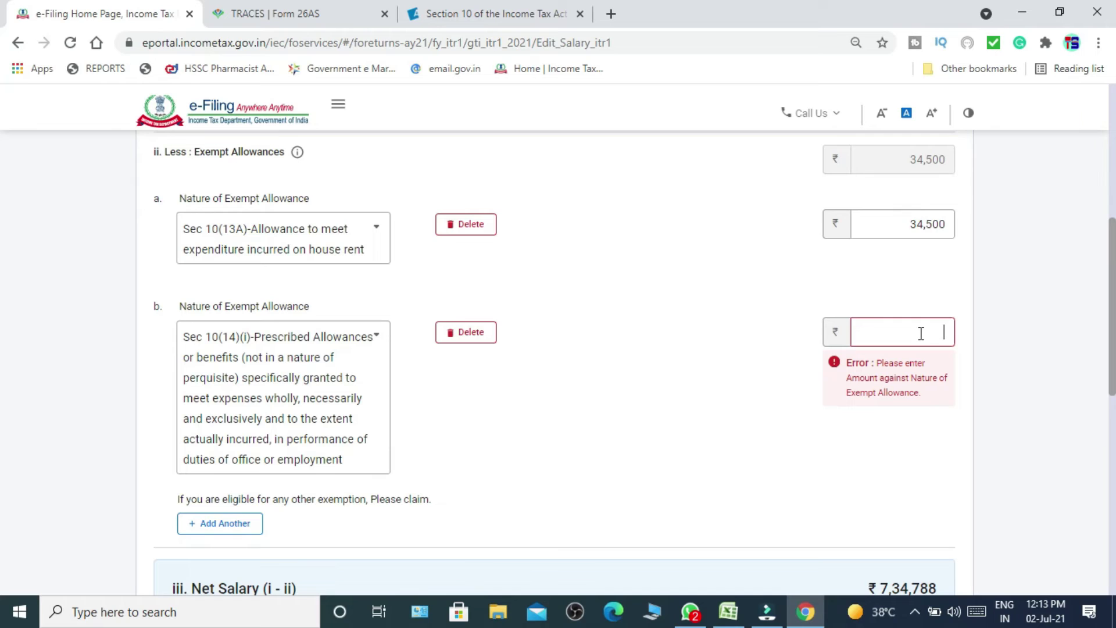
{"action": "type", "text": "294000"}
{"action": "key", "text": "BackSpace"}
{"action": "left_click", "coordinate": [243, 518]}
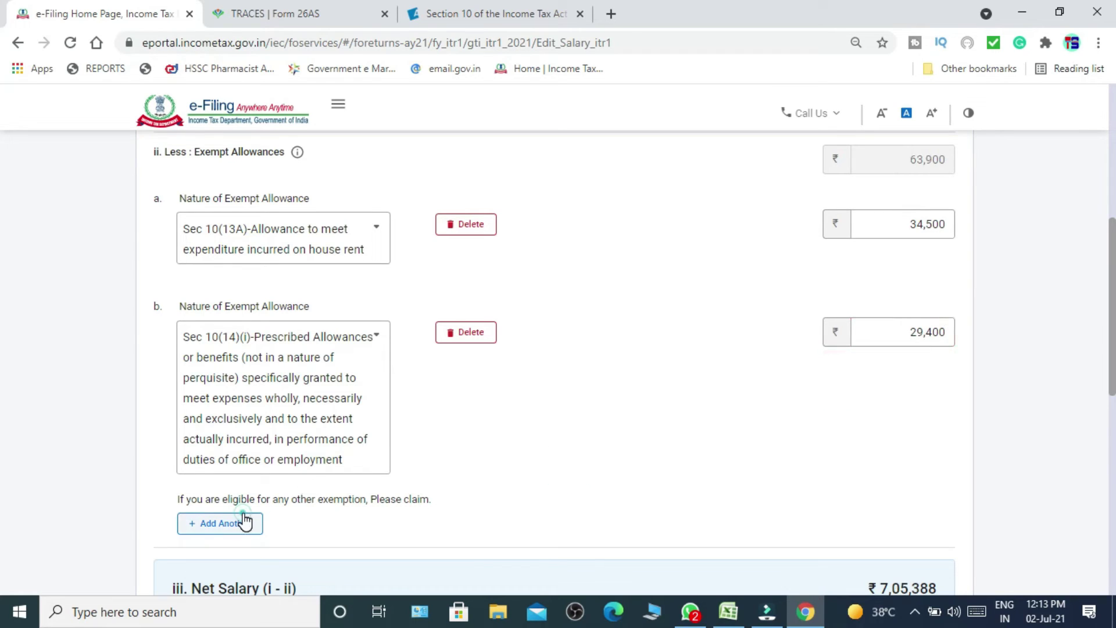
{"action": "left_click", "coordinate": [313, 530]}
Set row c to Sec 10(14)(ii) personal expense allowances with an amount of ₹38,400.
{"action": "key", "text": "Down"}
{"action": "key", "text": "Down"}
{"action": "key", "text": "Down"}
{"action": "key", "text": "Down"}
{"action": "key", "text": "Down"}
{"action": "key", "text": "Down"}
{"action": "key", "text": "Down"}
{"action": "key", "text": "Down"}
{"action": "key", "text": "Down"}
{"action": "key", "text": "Down"}
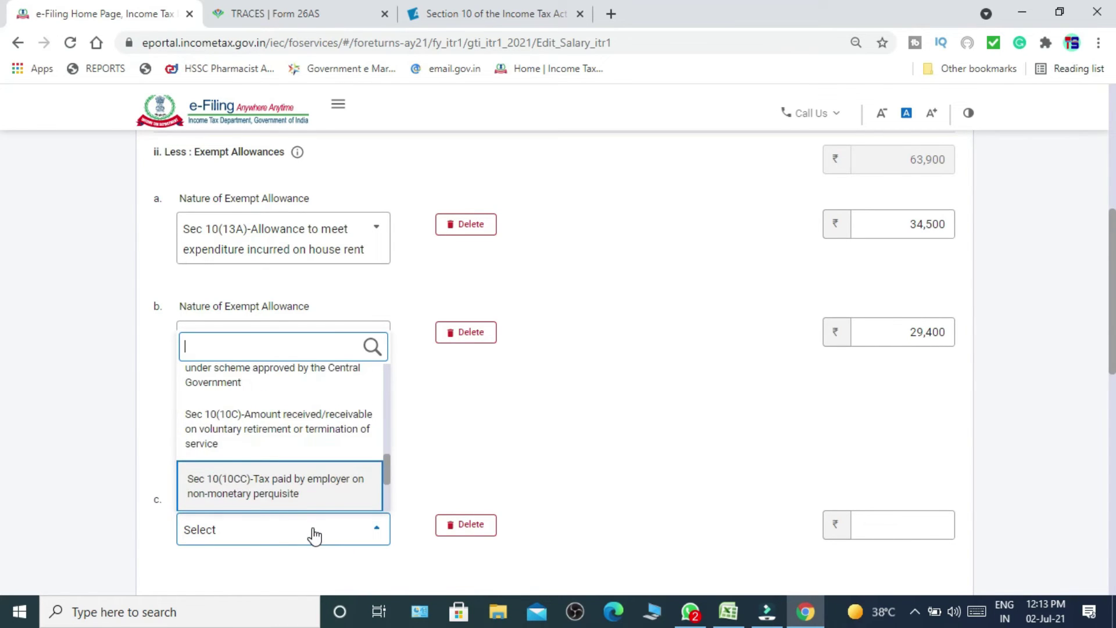
{"action": "key", "text": "Down"}
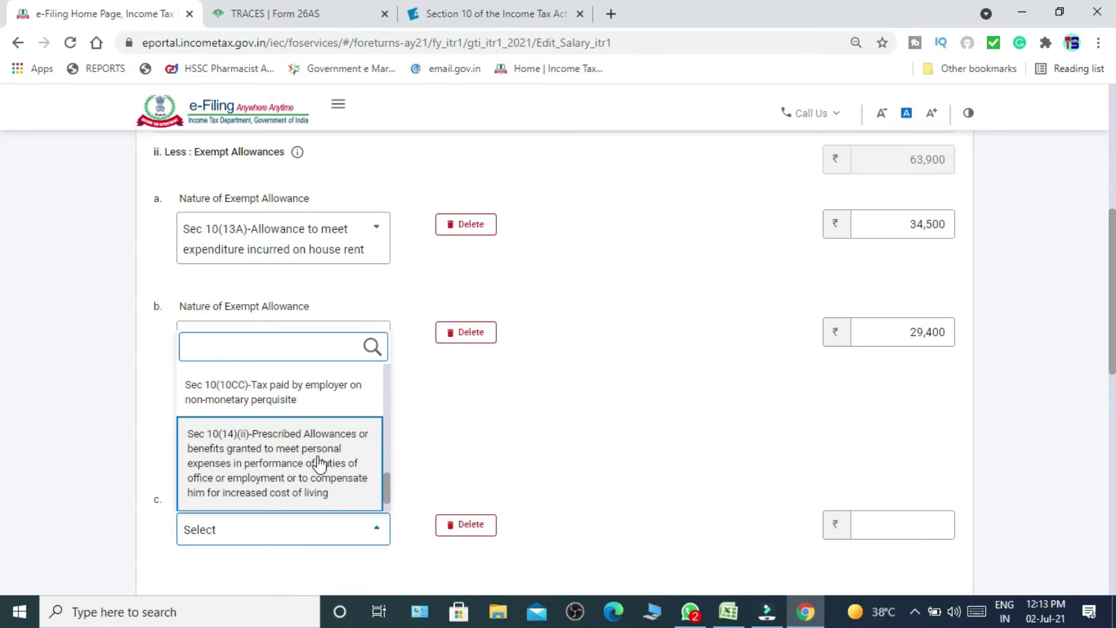
{"action": "left_click", "coordinate": [320, 463]}
{"action": "left_click", "coordinate": [903, 501]}
{"action": "left_click", "coordinate": [888, 472]}
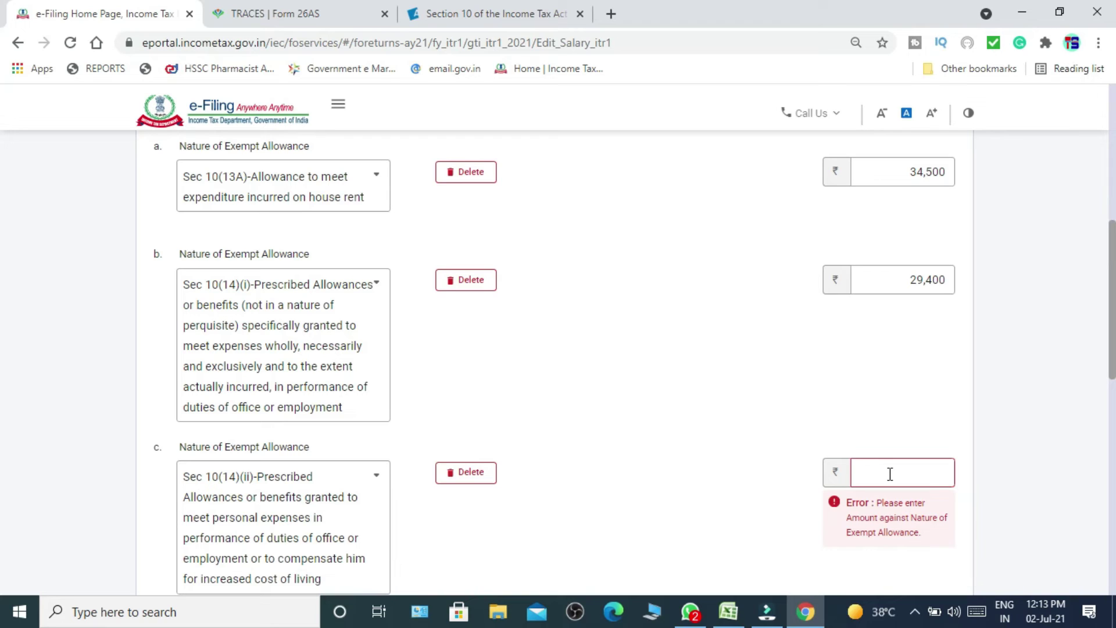
{"action": "type", "text": "38400"}
{"action": "left_click", "coordinate": [723, 469]}
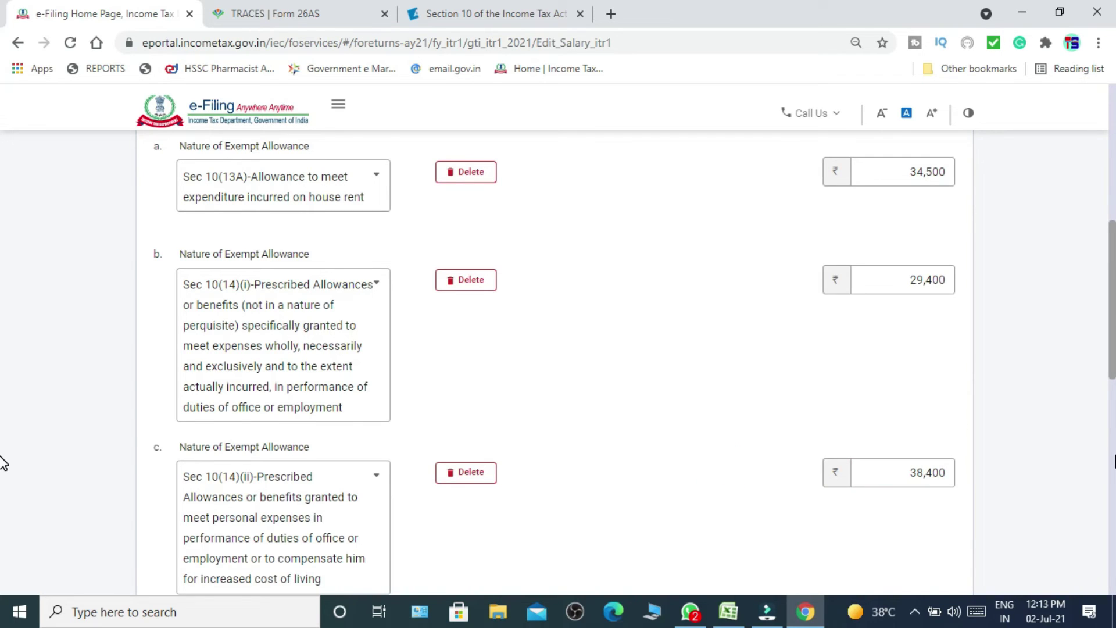
Change the entertainment allowance from 50,000 to 0 and save the salary details.
{"action": "scroll", "coordinate": [2, 460], "scroll_direction": "down", "scroll_amount": 6}
{"action": "scroll", "coordinate": [3, 429], "scroll_direction": "up", "scroll_amount": 2}
{"action": "scroll", "coordinate": [3, 429], "scroll_direction": "down", "scroll_amount": 2}
{"action": "scroll", "coordinate": [1112, 436], "scroll_direction": "down", "scroll_amount": 1}
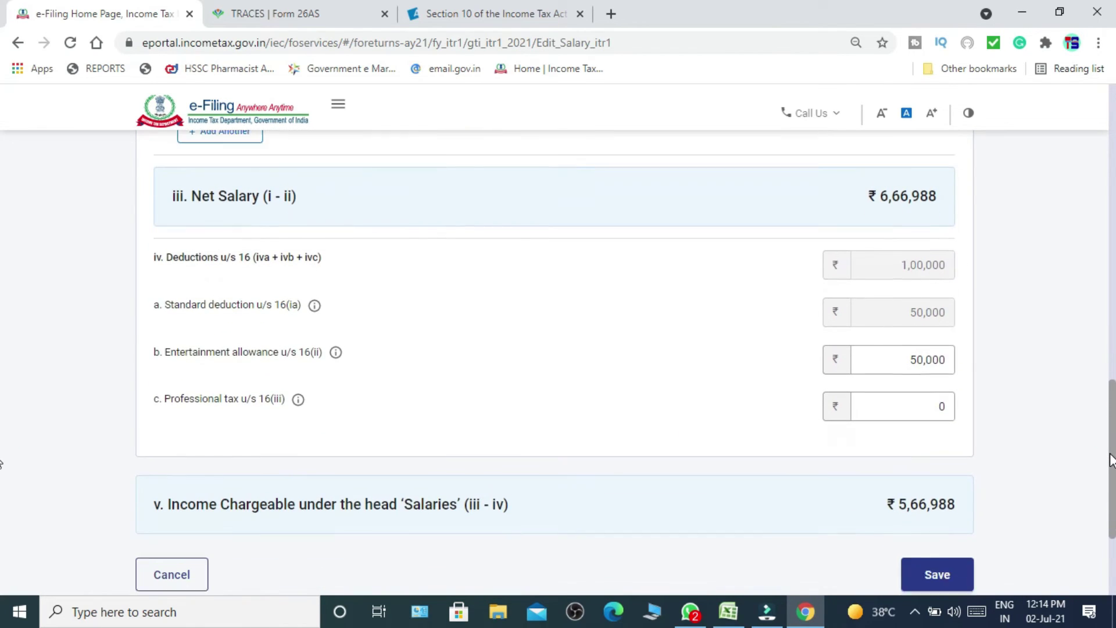
{"action": "left_click_drag", "start_coordinate": [890, 350], "coordinate": [953, 348]}
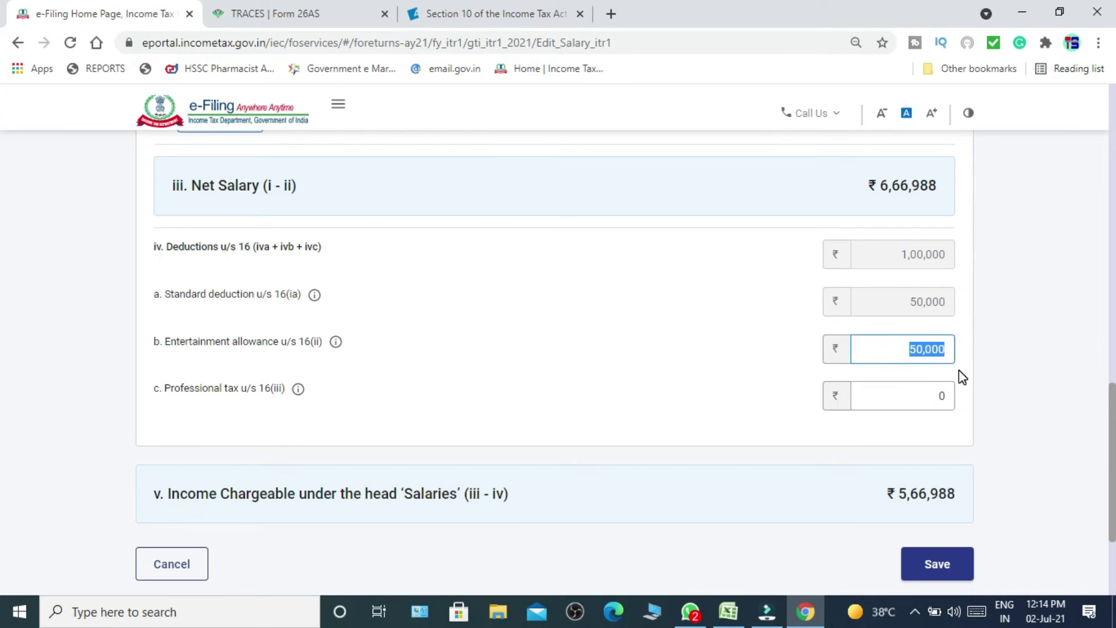
{"action": "type", "text": "0"}
{"action": "left_click", "coordinate": [671, 374]}
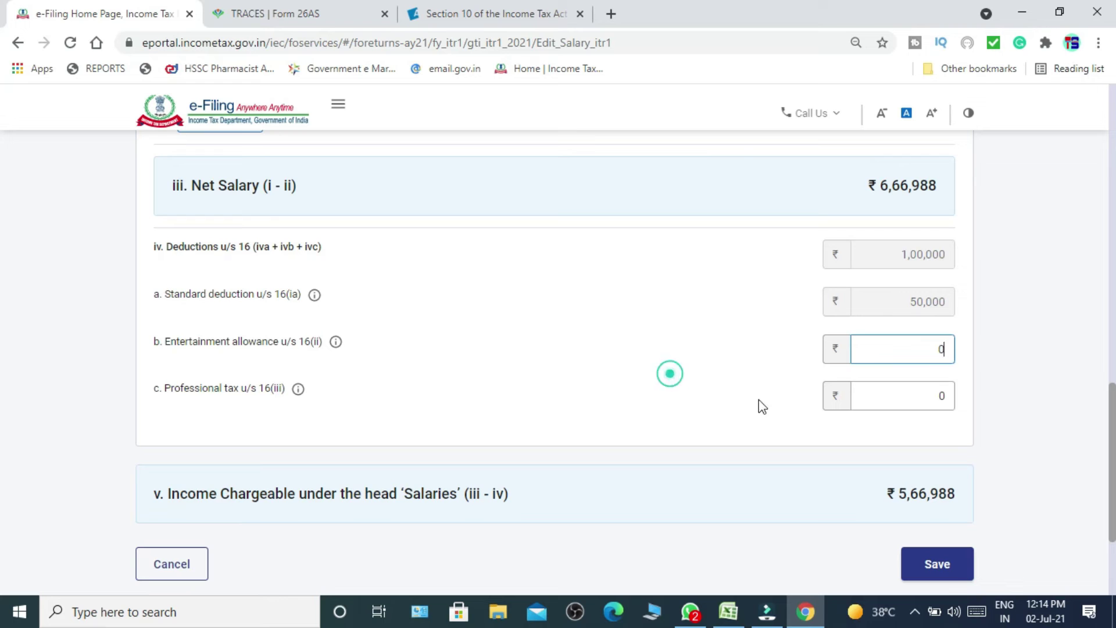
{"action": "left_click", "coordinate": [949, 573]}
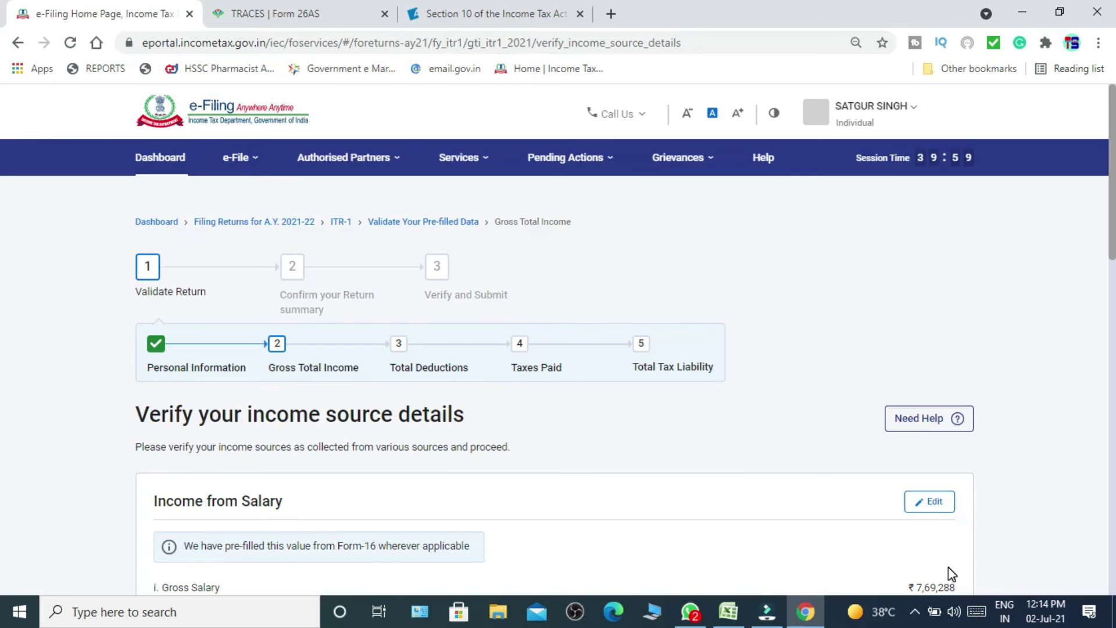
Add a self-occupied house property with ₹45,820 interest on borrowed capital under House Property breakup.
{"action": "scroll", "coordinate": [2, 370], "scroll_direction": "down", "scroll_amount": 7}
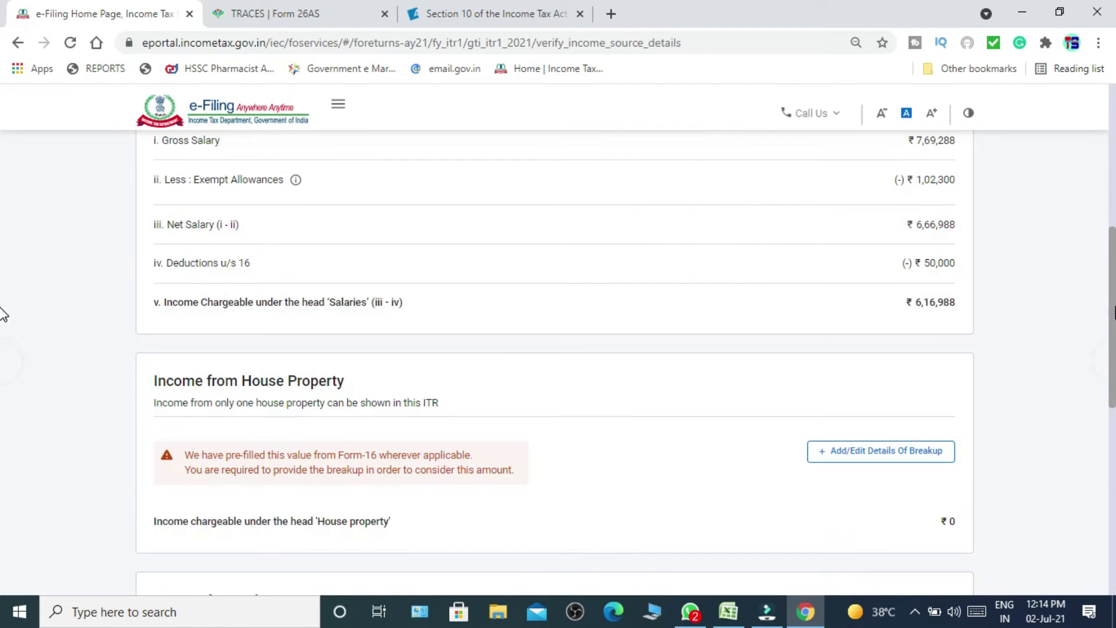
{"action": "scroll", "coordinate": [1, 314], "scroll_direction": "down", "scroll_amount": 3}
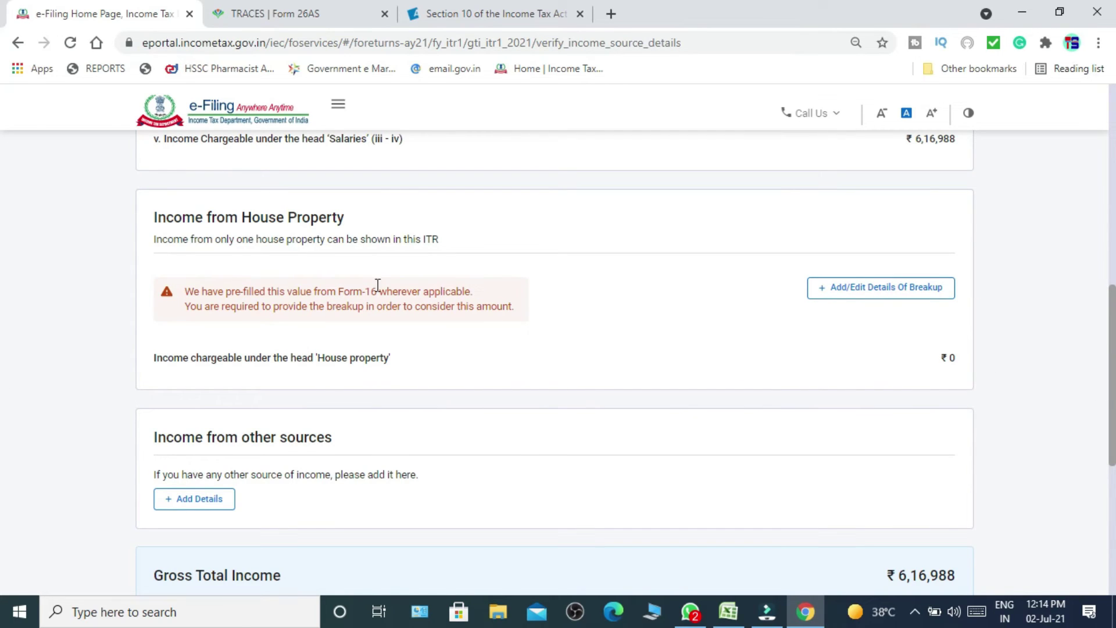
{"action": "left_click", "coordinate": [863, 288]}
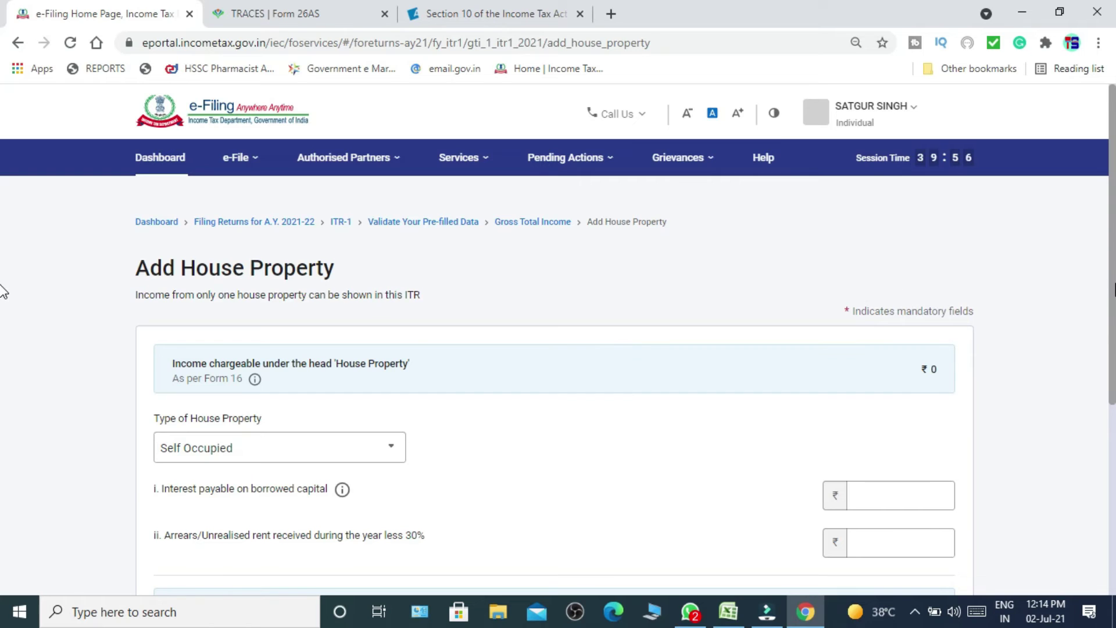
{"action": "scroll", "coordinate": [3, 291], "scroll_direction": "down", "scroll_amount": 3}
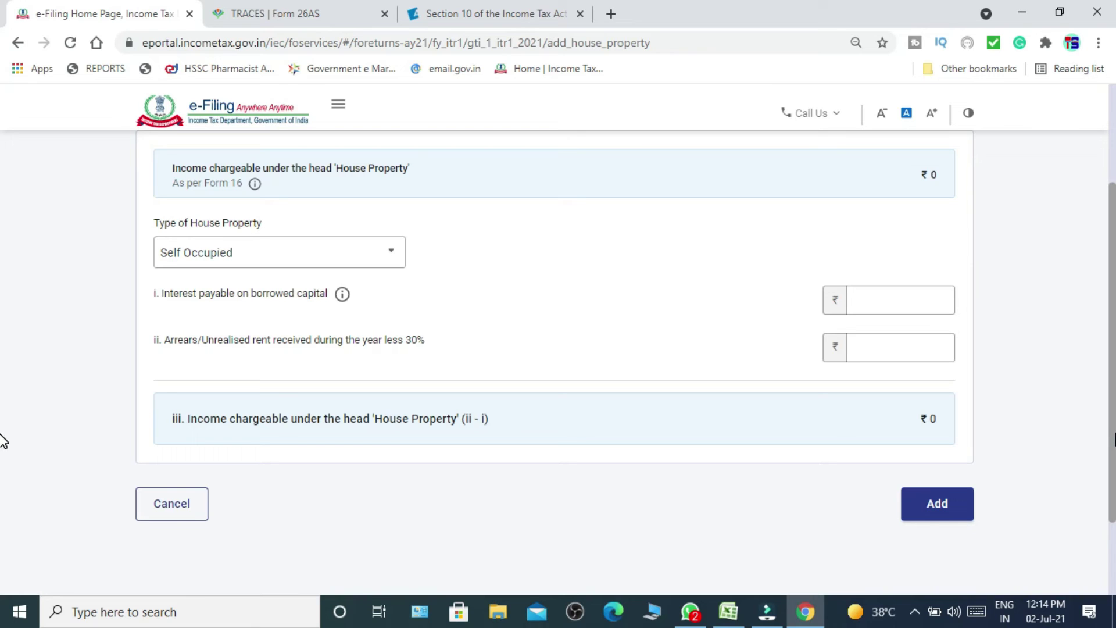
{"action": "left_click", "coordinate": [920, 304]}
{"action": "left_click", "coordinate": [920, 304]}
{"action": "type", "text": "45820"}
{"action": "left_click", "coordinate": [723, 309]}
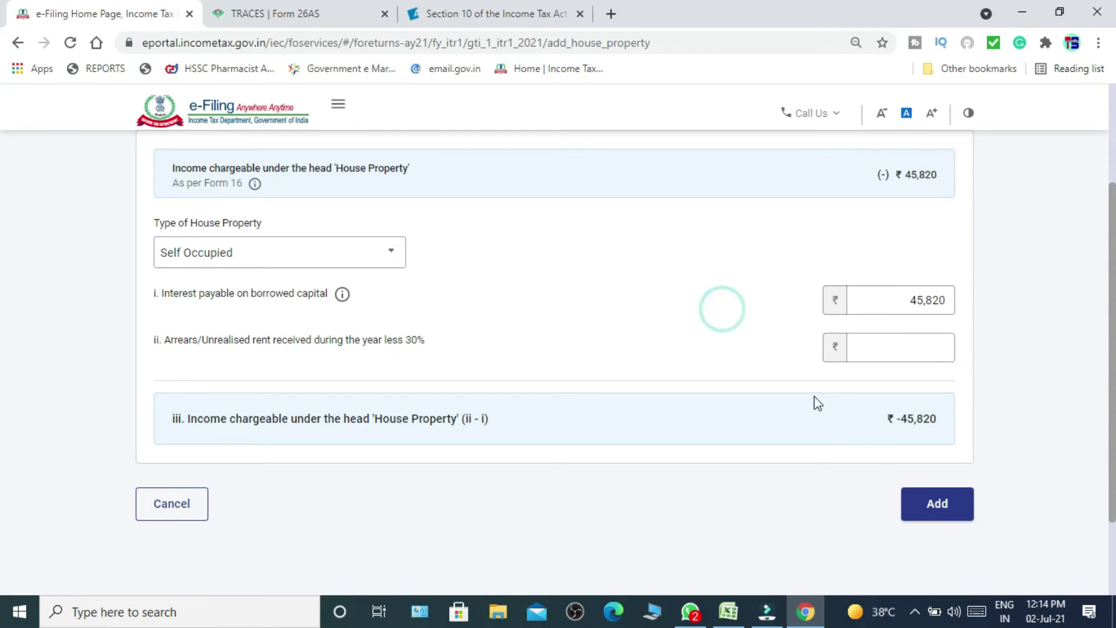
{"action": "left_click", "coordinate": [929, 504]}
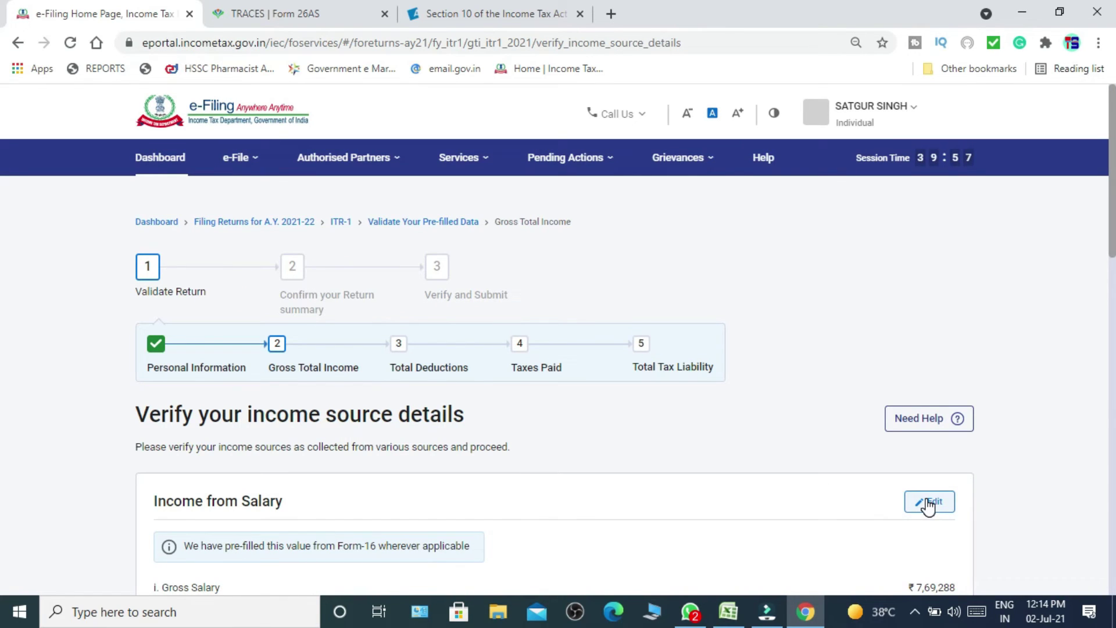
Confirm the ₹5,71,168 Gross Total Income and open the Total Deductions section from Return Summary.
{"action": "scroll", "coordinate": [3, 430], "scroll_direction": "down", "scroll_amount": 8}
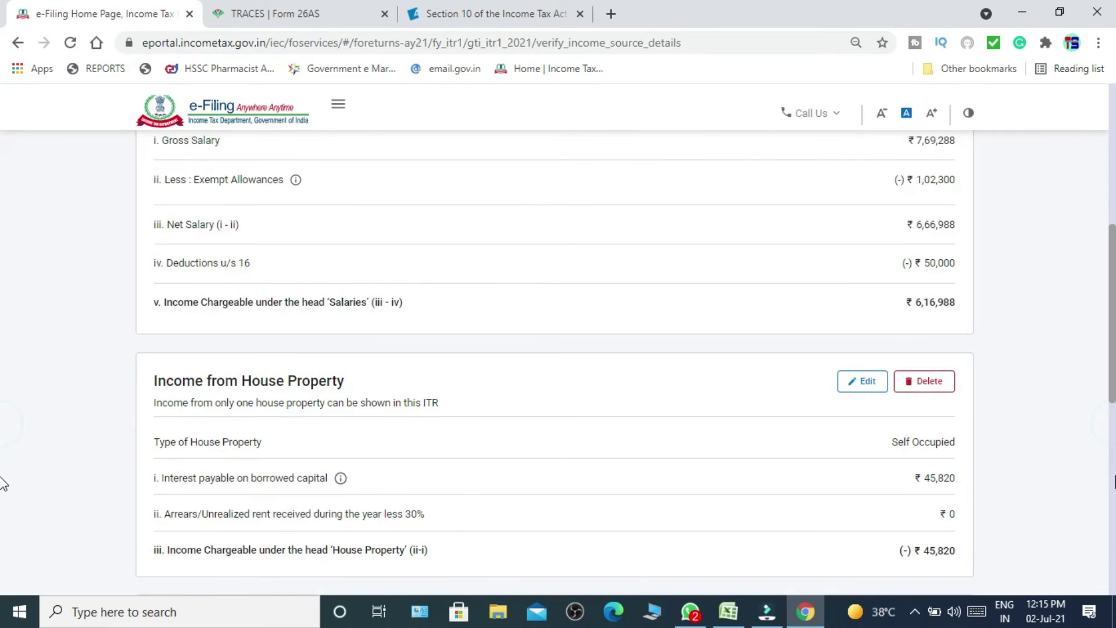
{"action": "scroll", "coordinate": [2, 480], "scroll_direction": "down", "scroll_amount": 8}
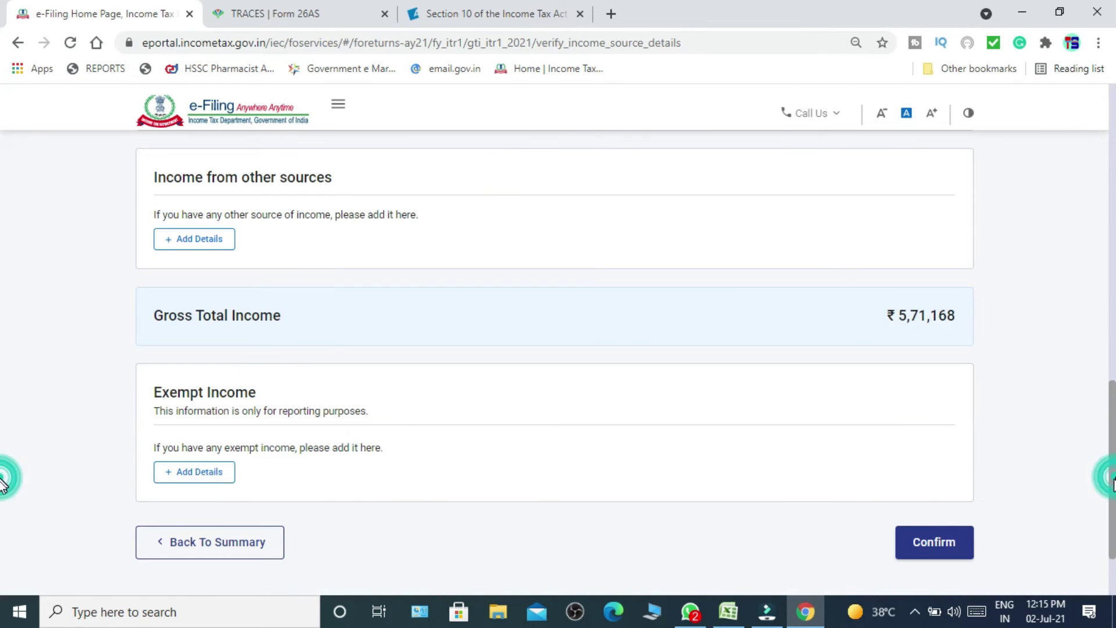
{"action": "left_click", "coordinate": [937, 549]}
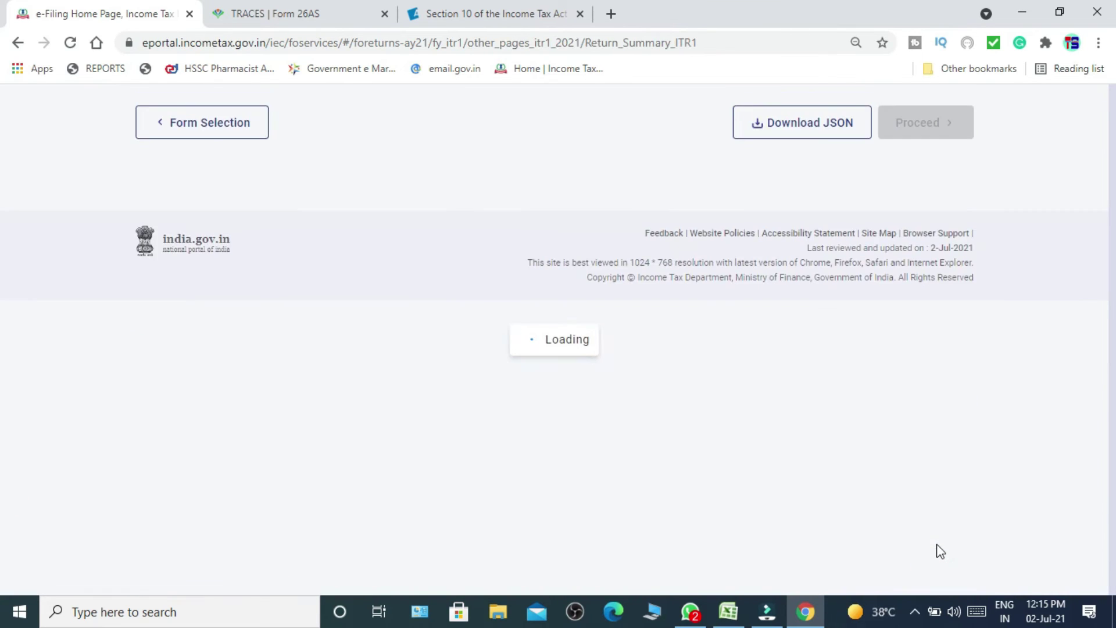
{"action": "scroll", "coordinate": [4, 325], "scroll_direction": "down", "scroll_amount": 5}
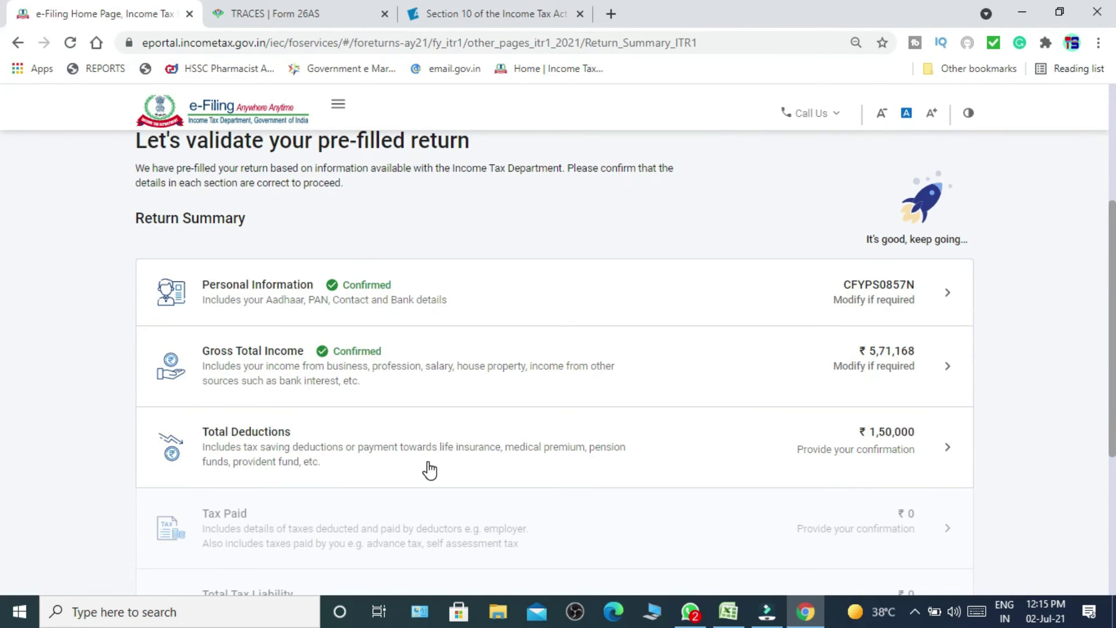
{"action": "left_click", "coordinate": [598, 463]}
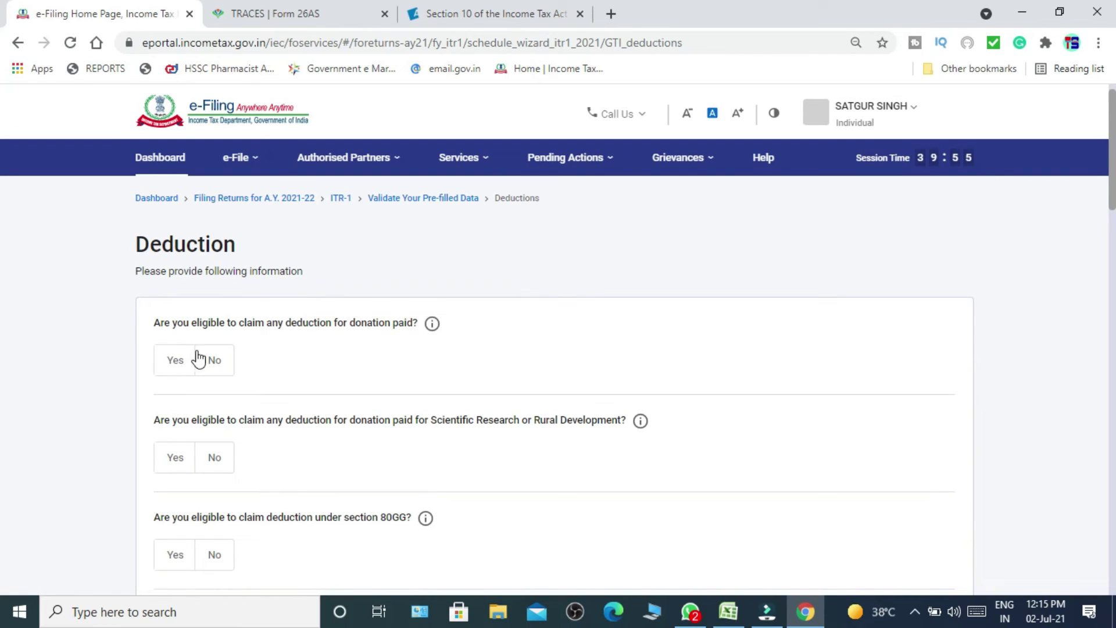
{"action": "scroll", "coordinate": [277, 334], "scroll_direction": "down", "scroll_amount": 1}
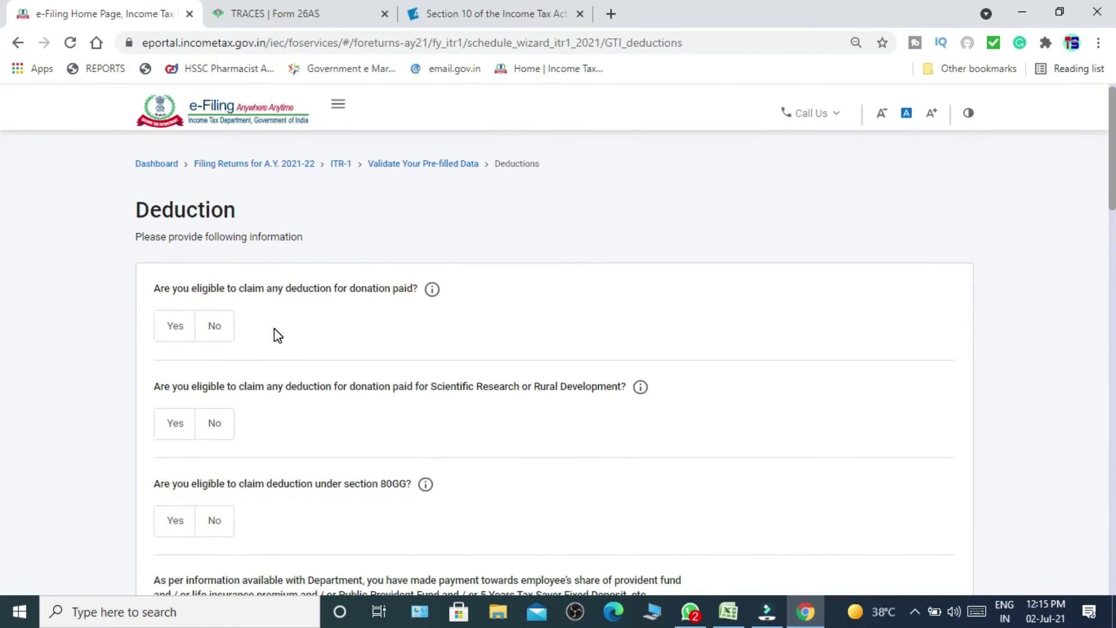
{"action": "scroll", "coordinate": [278, 335], "scroll_direction": "down", "scroll_amount": 2}
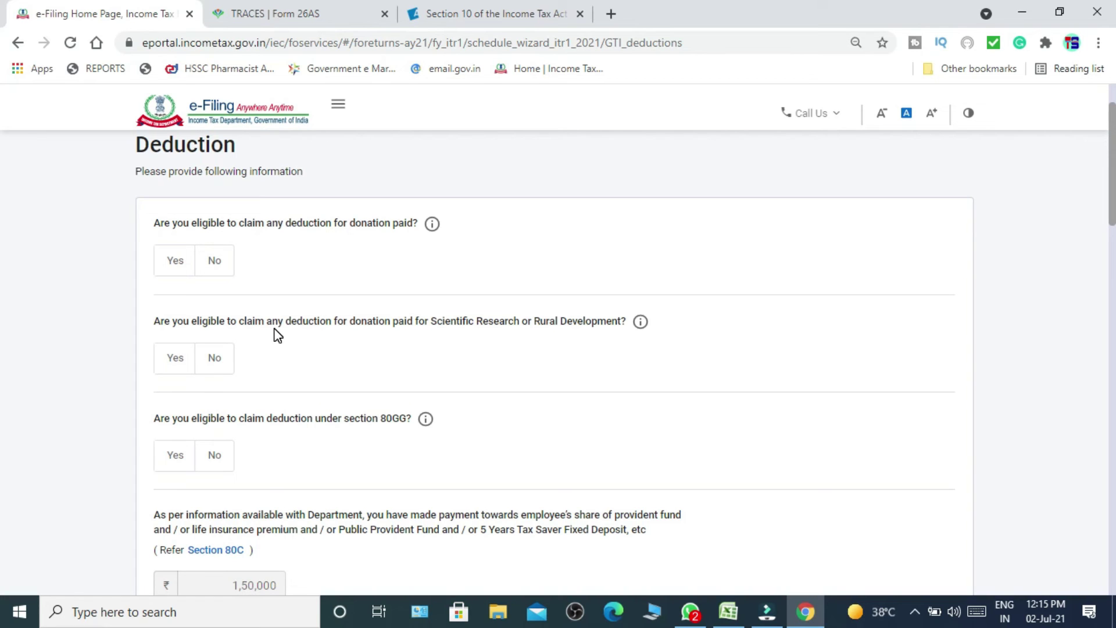
{"action": "scroll", "coordinate": [278, 336], "scroll_direction": "down", "scroll_amount": 3}
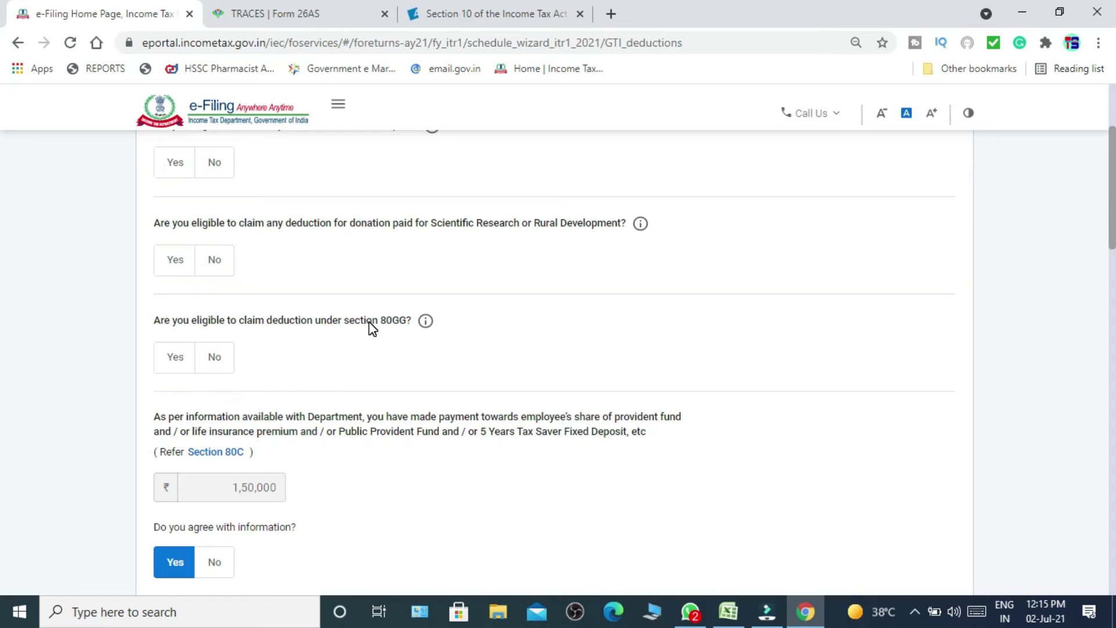
{"action": "scroll", "coordinate": [371, 328], "scroll_direction": "down", "scroll_amount": 2}
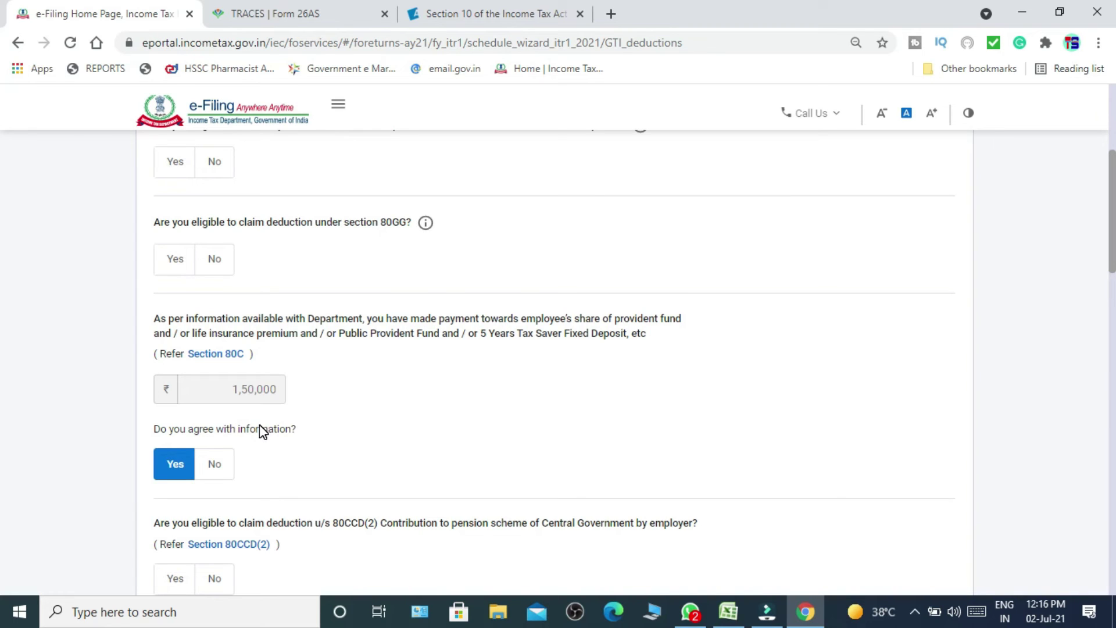
{"action": "scroll", "coordinate": [260, 428], "scroll_direction": "down", "scroll_amount": 3}
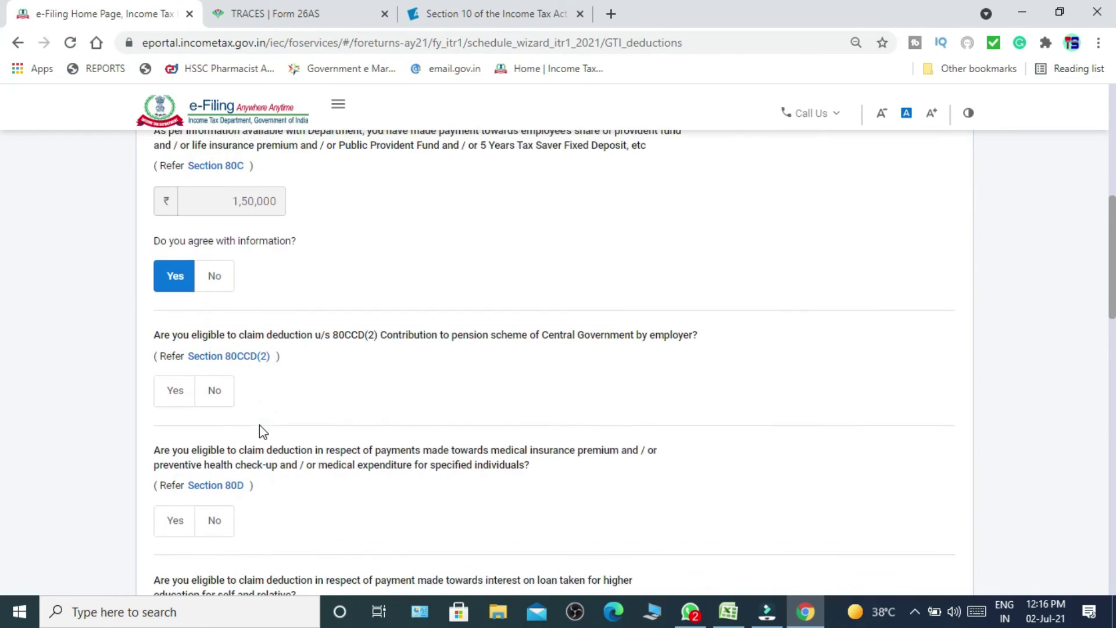
{"action": "scroll", "coordinate": [260, 431], "scroll_direction": "down", "scroll_amount": 1}
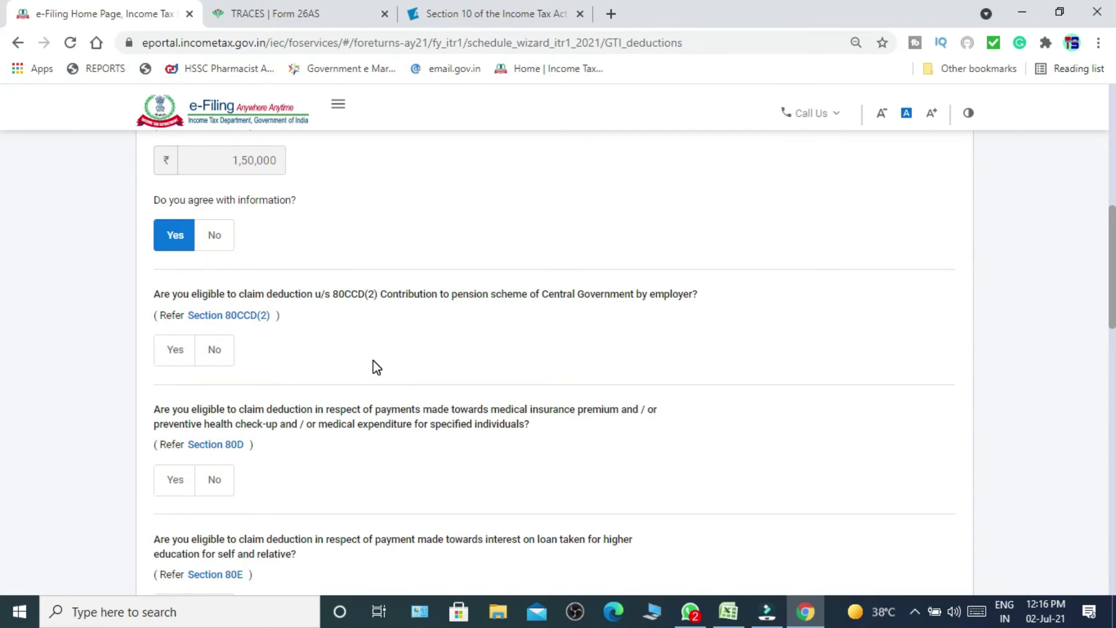
{"action": "scroll", "coordinate": [373, 362], "scroll_direction": "down", "scroll_amount": 2}
{"action": "scroll", "coordinate": [374, 366], "scroll_direction": "down", "scroll_amount": 2}
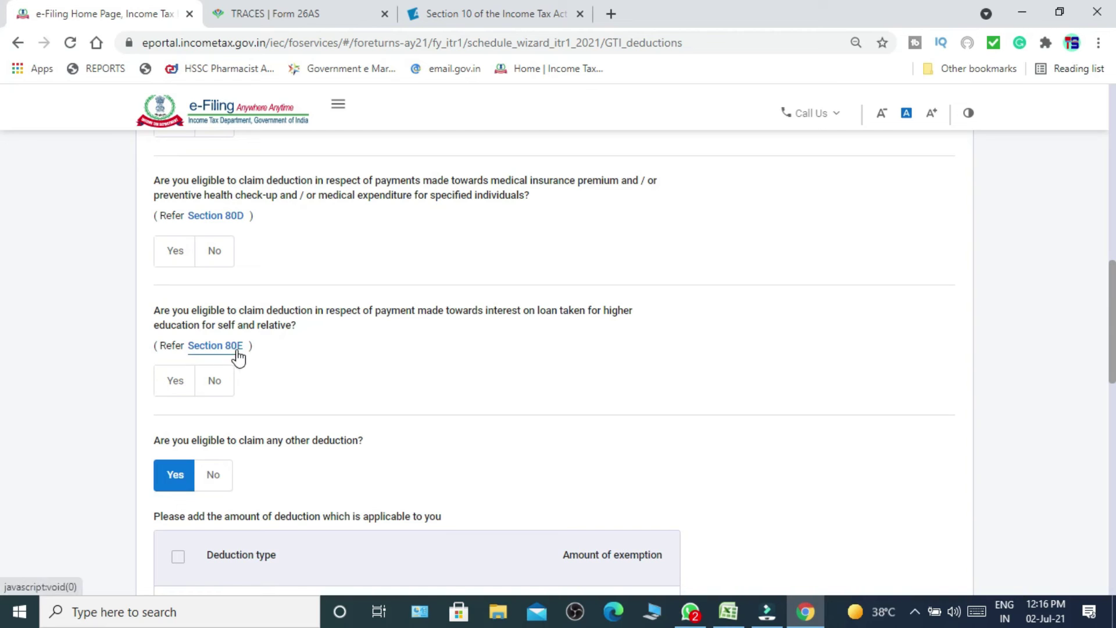
{"action": "scroll", "coordinate": [4, 285], "scroll_direction": "up", "scroll_amount": 2}
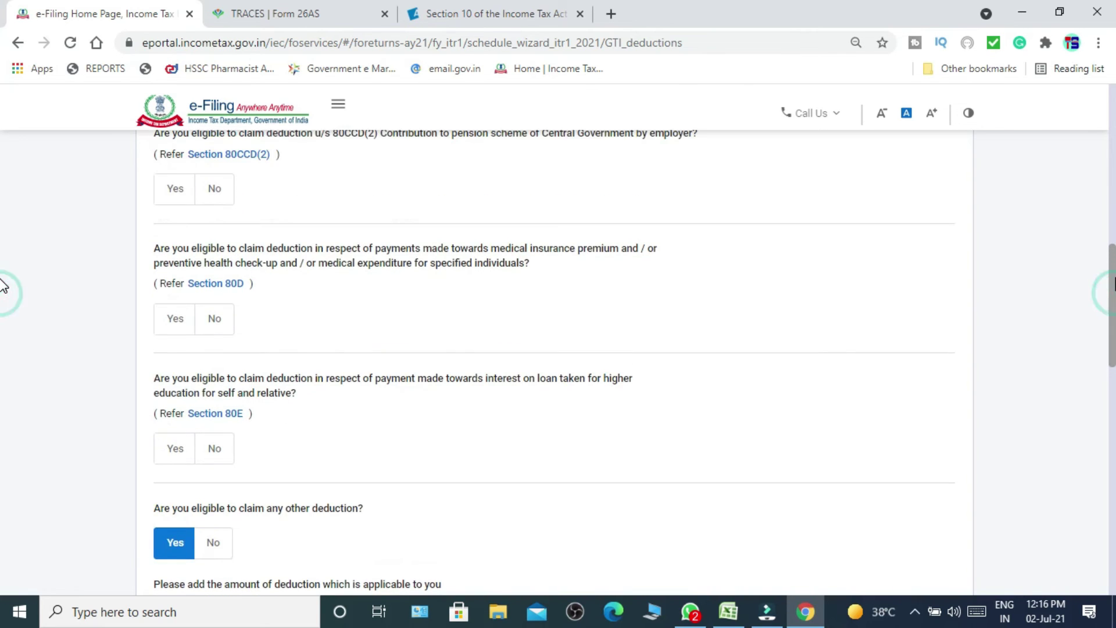
Answer the deduction questions and continue to the verification listing 80C investment of ₹1,50,000.
{"action": "scroll", "coordinate": [3, 278], "scroll_direction": "up", "scroll_amount": 2}
{"action": "right_click", "coordinate": [1113, 251]}
{"action": "left_click", "coordinate": [823, 301]}
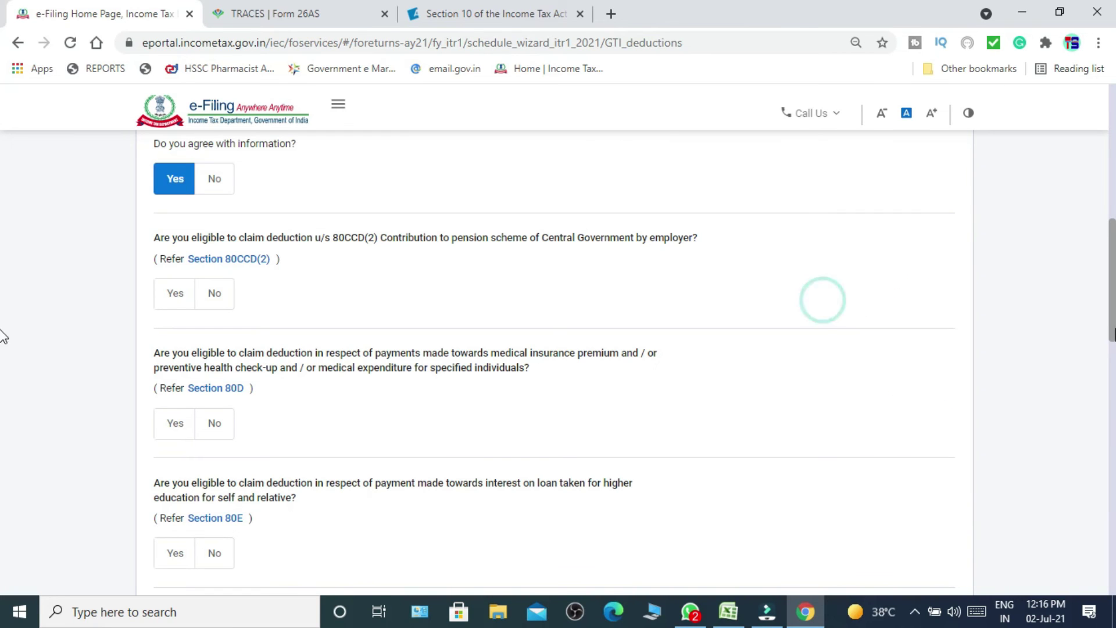
{"action": "scroll", "coordinate": [2, 337], "scroll_direction": "down", "scroll_amount": 1}
{"action": "scroll", "coordinate": [2, 372], "scroll_direction": "down", "scroll_amount": 5}
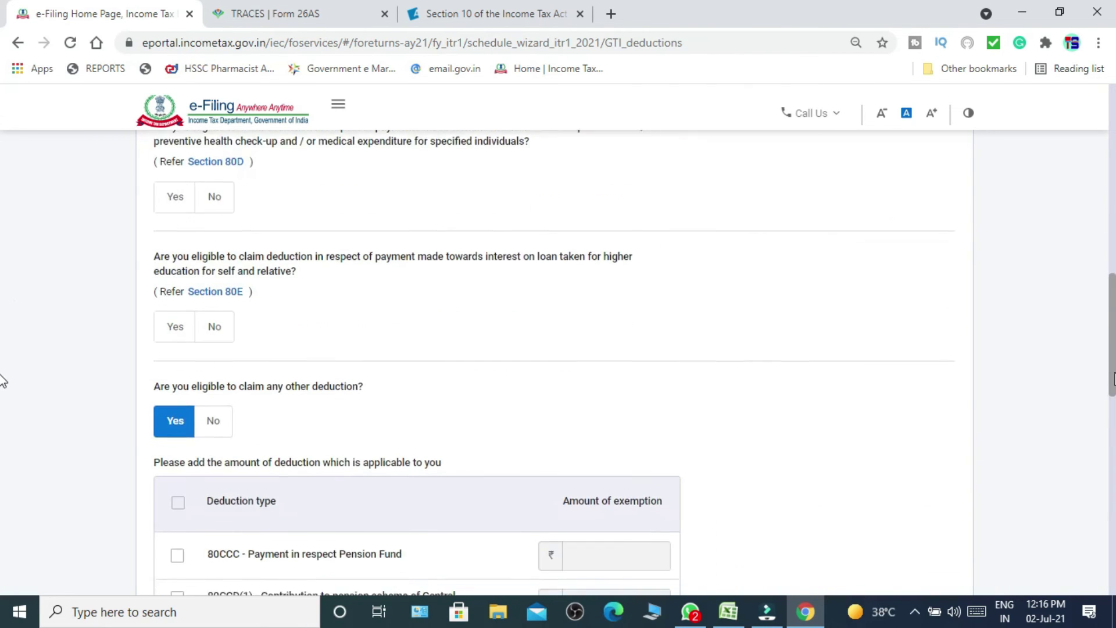
{"action": "right_click", "coordinate": [1112, 398]}
{"action": "scroll", "coordinate": [2, 485], "scroll_direction": "down", "scroll_amount": 8}
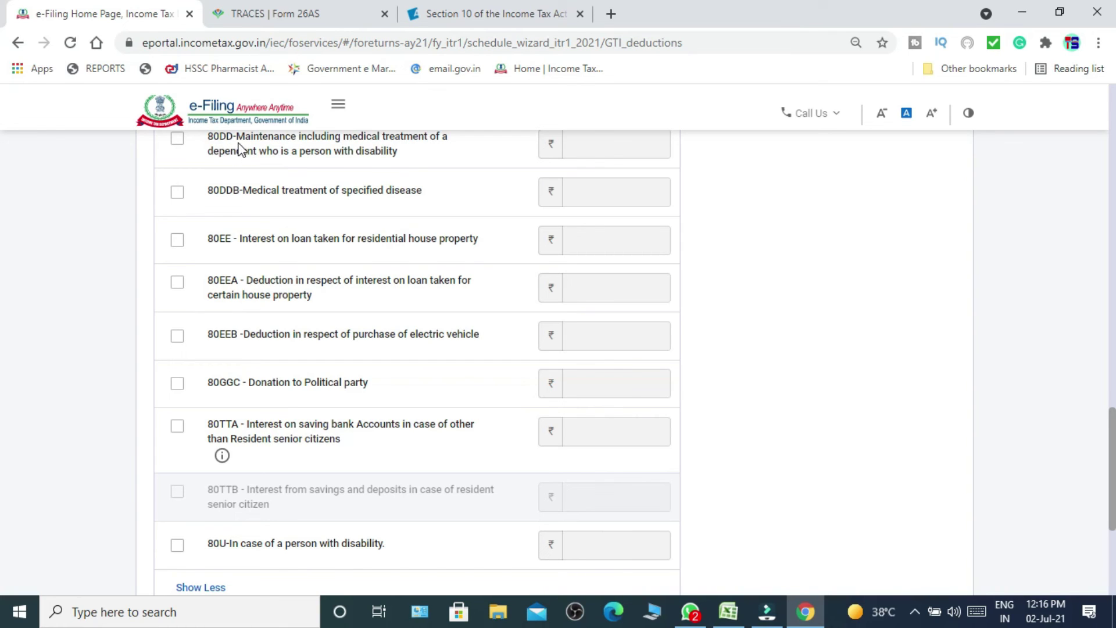
{"action": "left_click", "coordinate": [705, 161]}
{"action": "left_click", "coordinate": [817, 257]}
{"action": "scroll", "coordinate": [3, 552], "scroll_direction": "down", "scroll_amount": 5}
{"action": "left_click", "coordinate": [910, 398]}
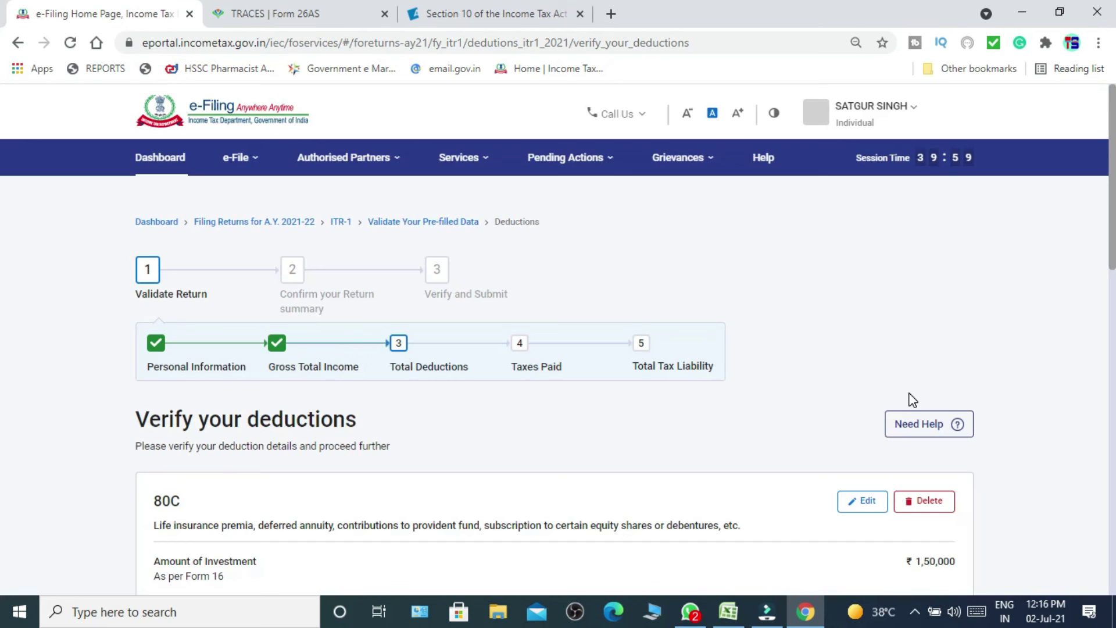
Confirm the ₹1,50,000 deductions and return to the Return Summary.
{"action": "scroll", "coordinate": [3, 397], "scroll_direction": "down", "scroll_amount": 8}
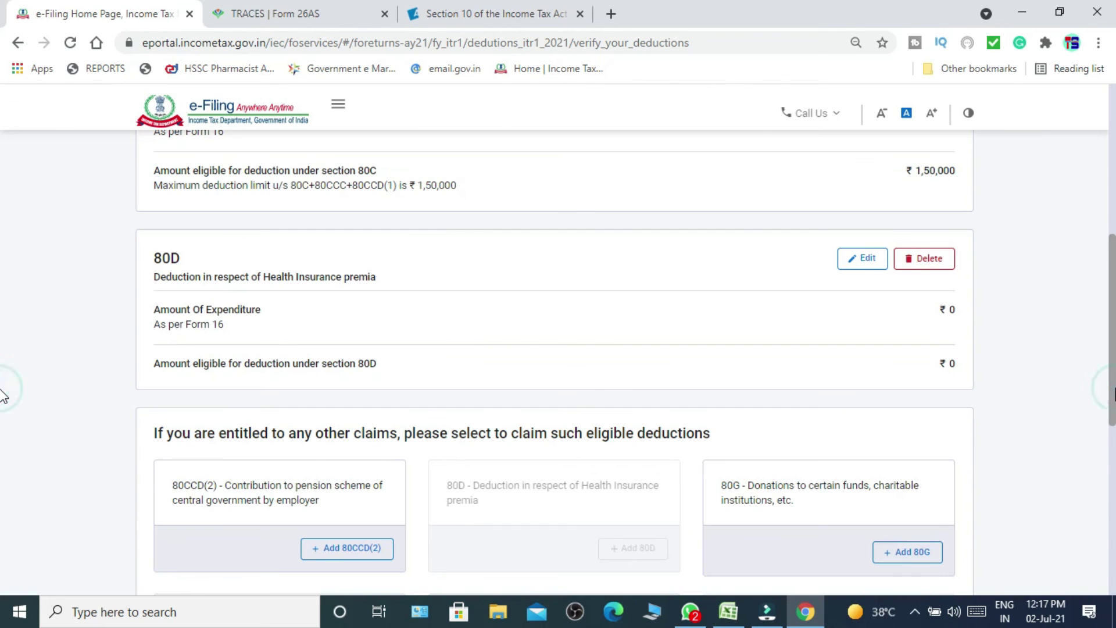
{"action": "scroll", "coordinate": [3, 459], "scroll_direction": "down", "scroll_amount": 5}
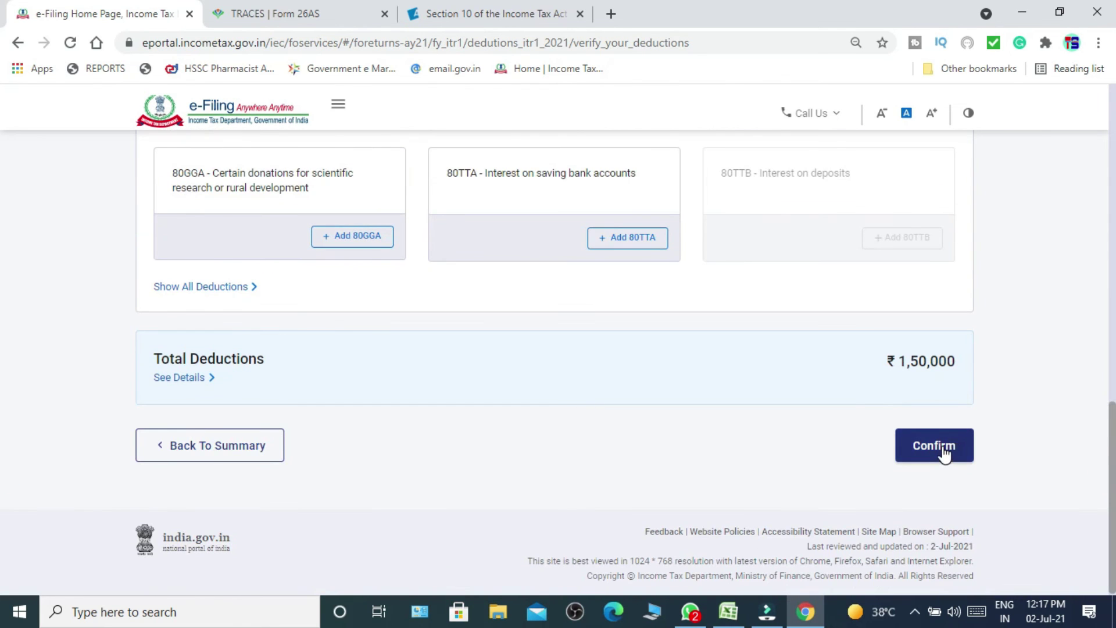
{"action": "left_click", "coordinate": [936, 446]}
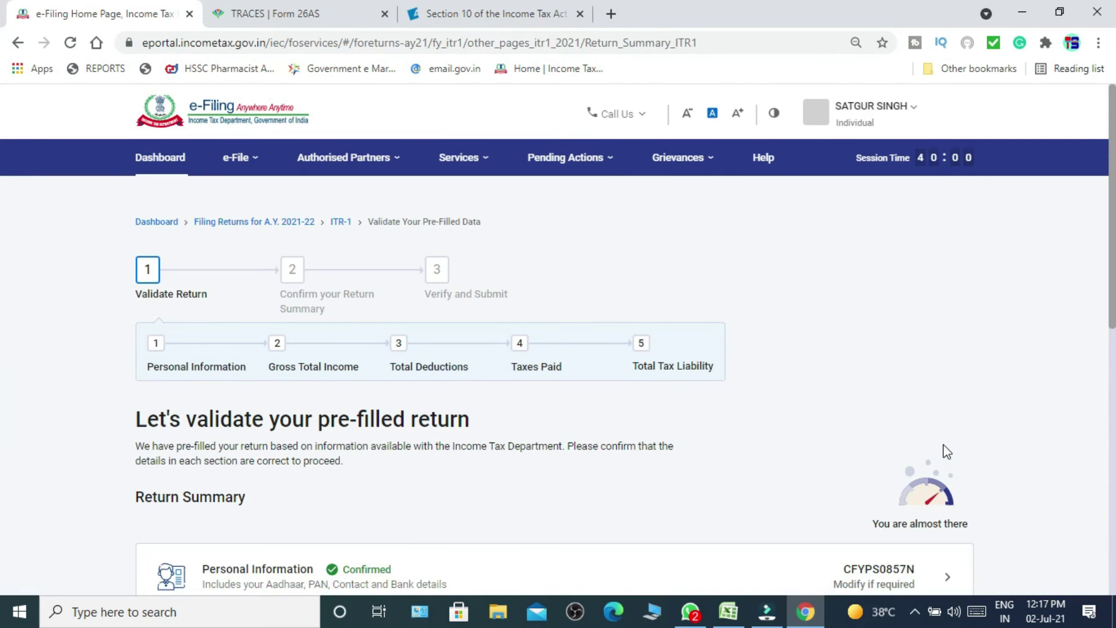
Open an empty TDS on Salary Income entry form from the Tax Paid section.
{"action": "scroll", "coordinate": [2, 442], "scroll_direction": "down", "scroll_amount": 7}
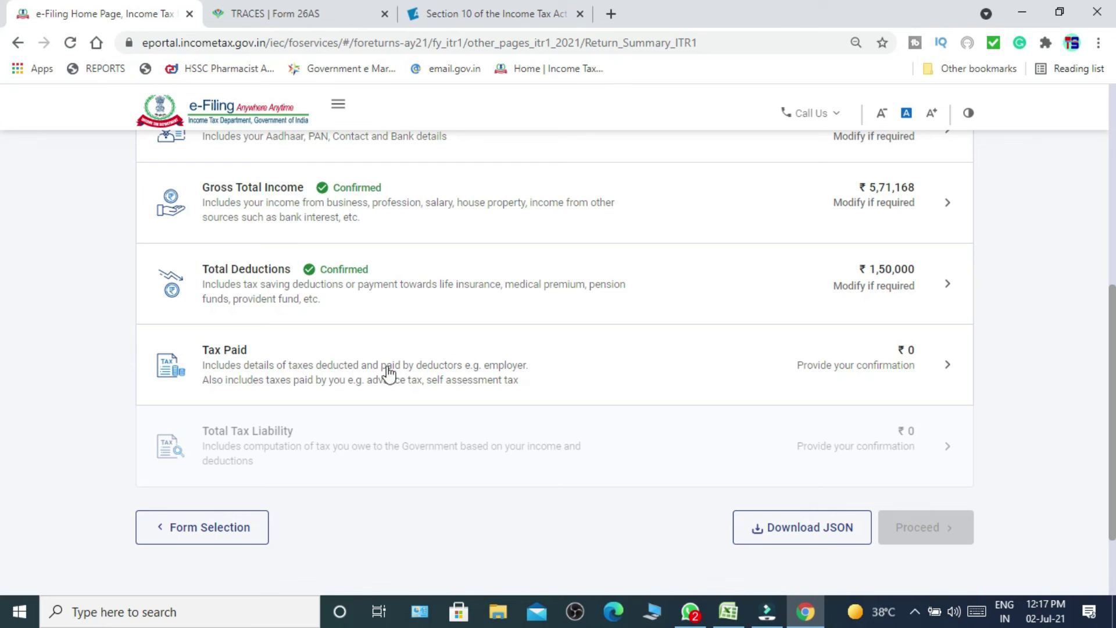
{"action": "left_click", "coordinate": [618, 361]}
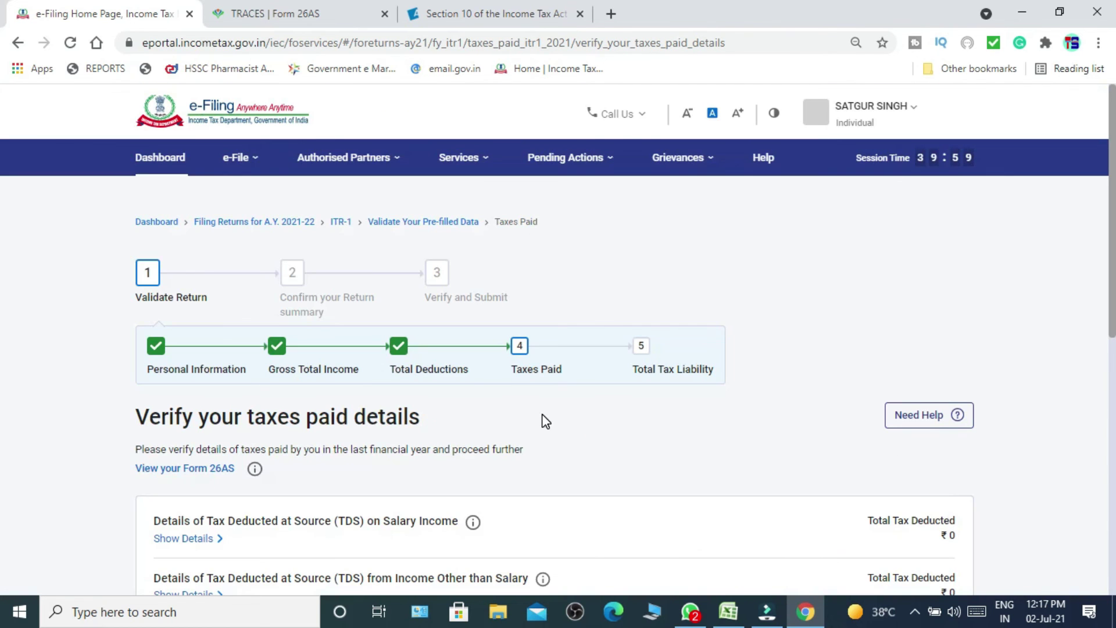
{"action": "scroll", "coordinate": [3, 291], "scroll_direction": "down", "scroll_amount": 2}
{"action": "scroll", "coordinate": [3, 331], "scroll_direction": "down", "scroll_amount": 2}
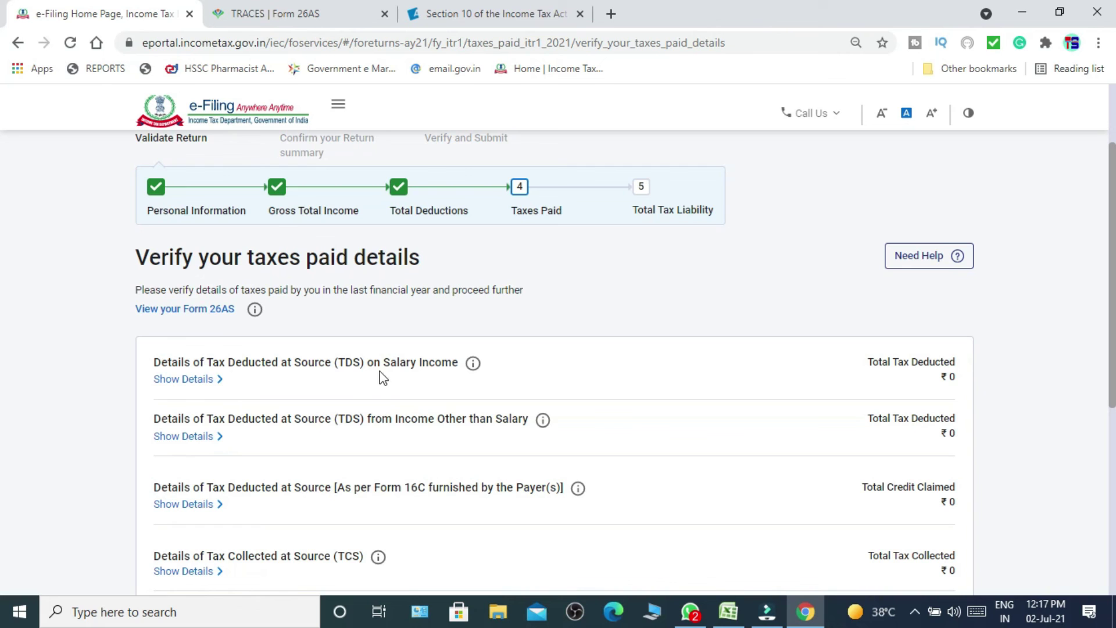
{"action": "left_click", "coordinate": [184, 381]}
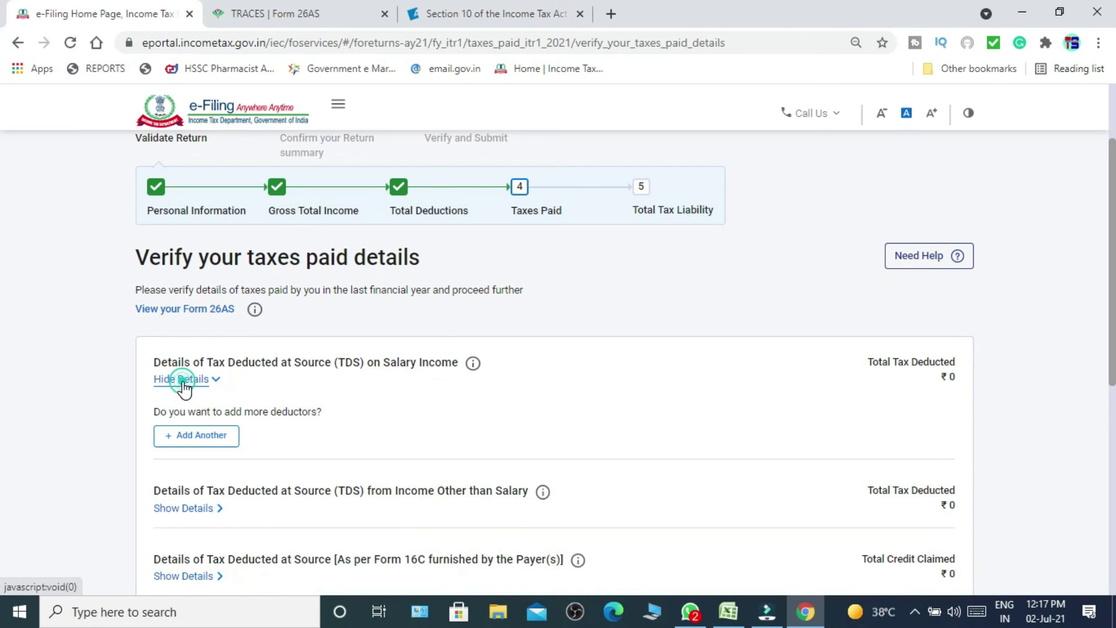
{"action": "left_click", "coordinate": [185, 438]}
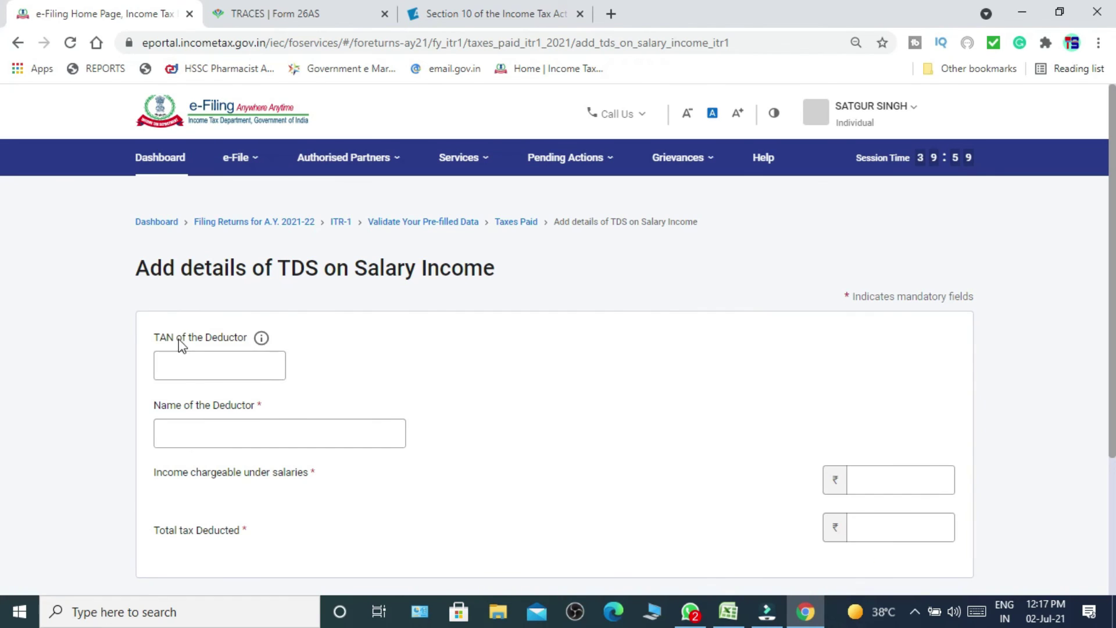
{"action": "left_click", "coordinate": [452, 441]}
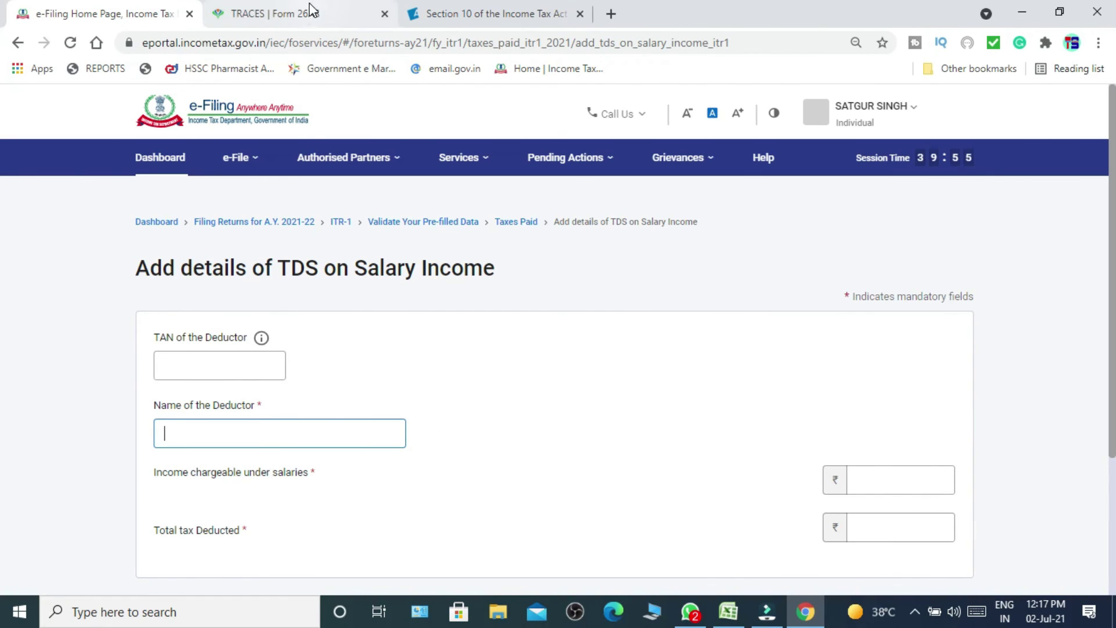
Dismiss the expired TRACES session alerts, close the Form 26AS tab, and reopen it.
{"action": "left_click", "coordinate": [311, 10]}
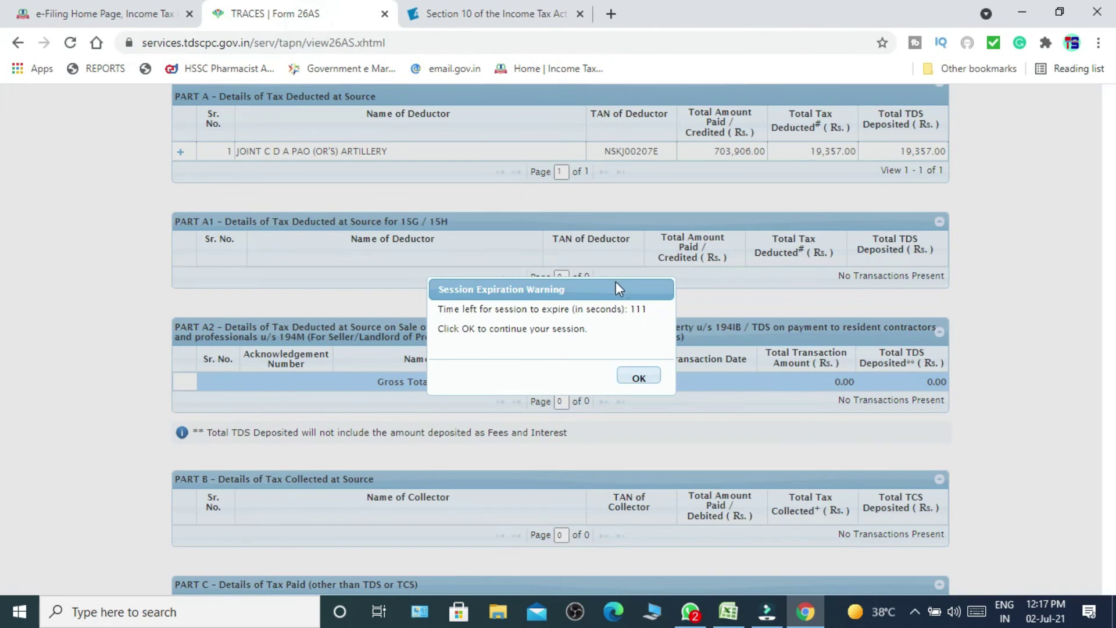
{"action": "left_click", "coordinate": [641, 379]}
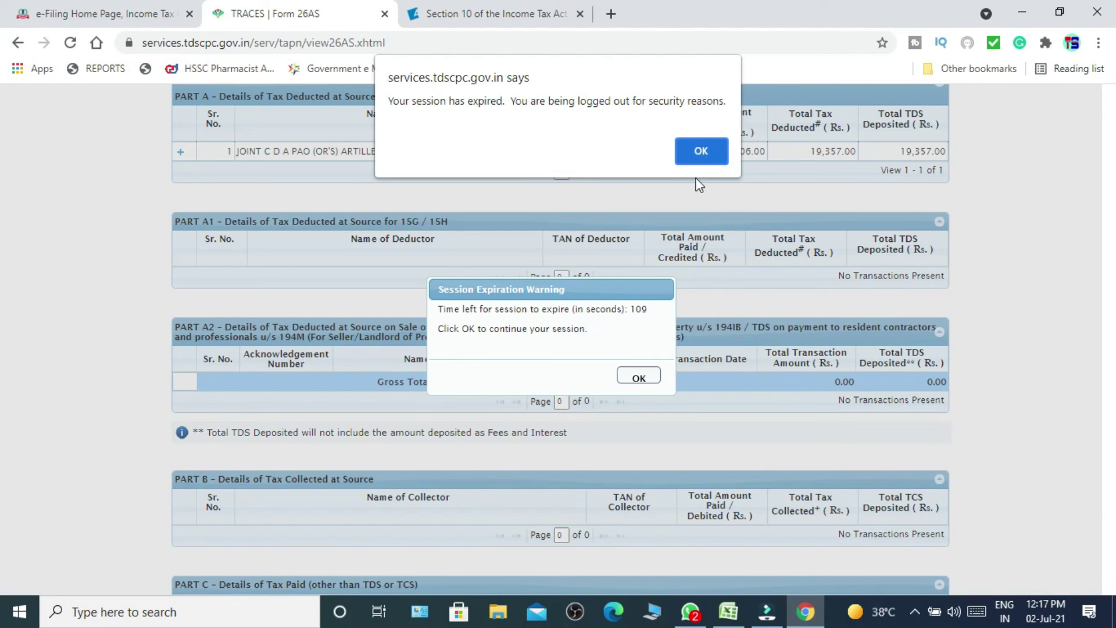
{"action": "left_click", "coordinate": [704, 154]}
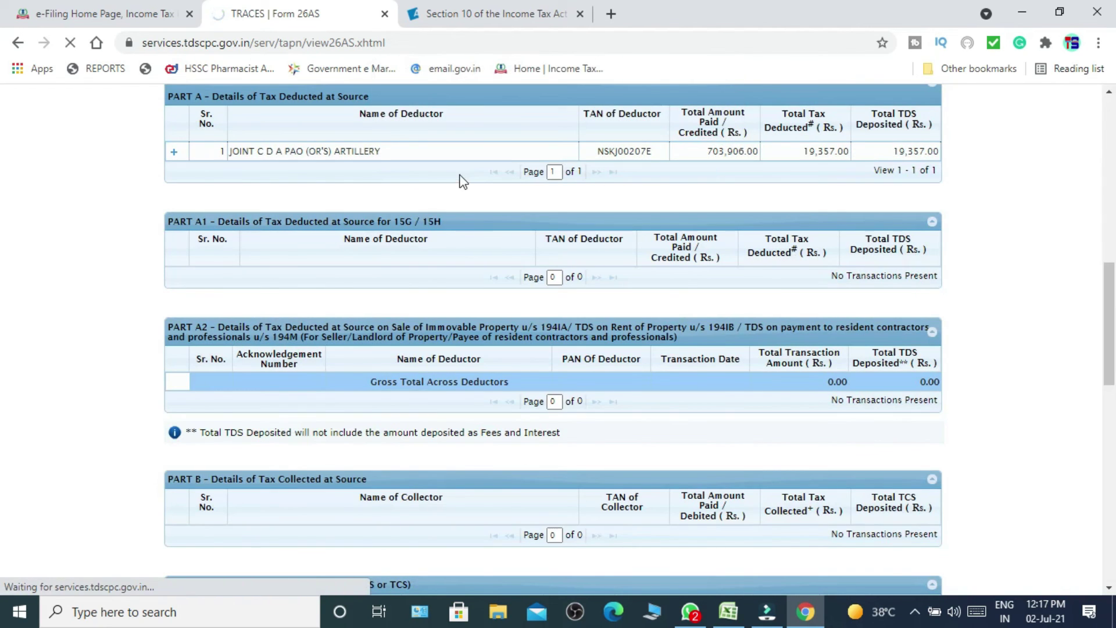
{"action": "left_click", "coordinate": [384, 14]}
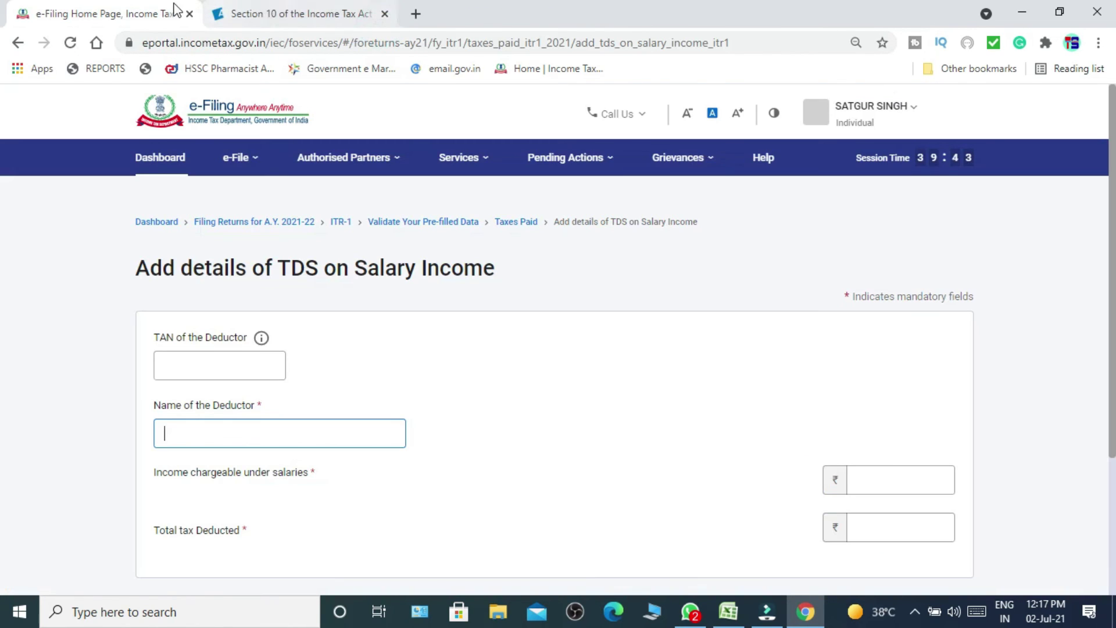
{"action": "mouse_move", "coordinate": [248, 157]}
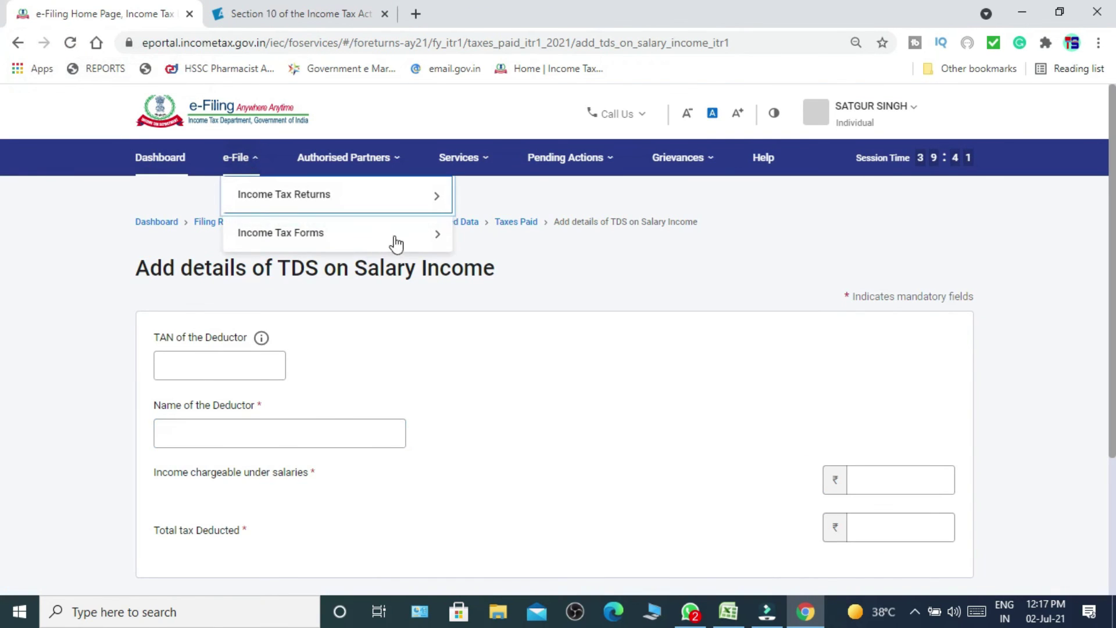
{"action": "mouse_move", "coordinate": [343, 158]}
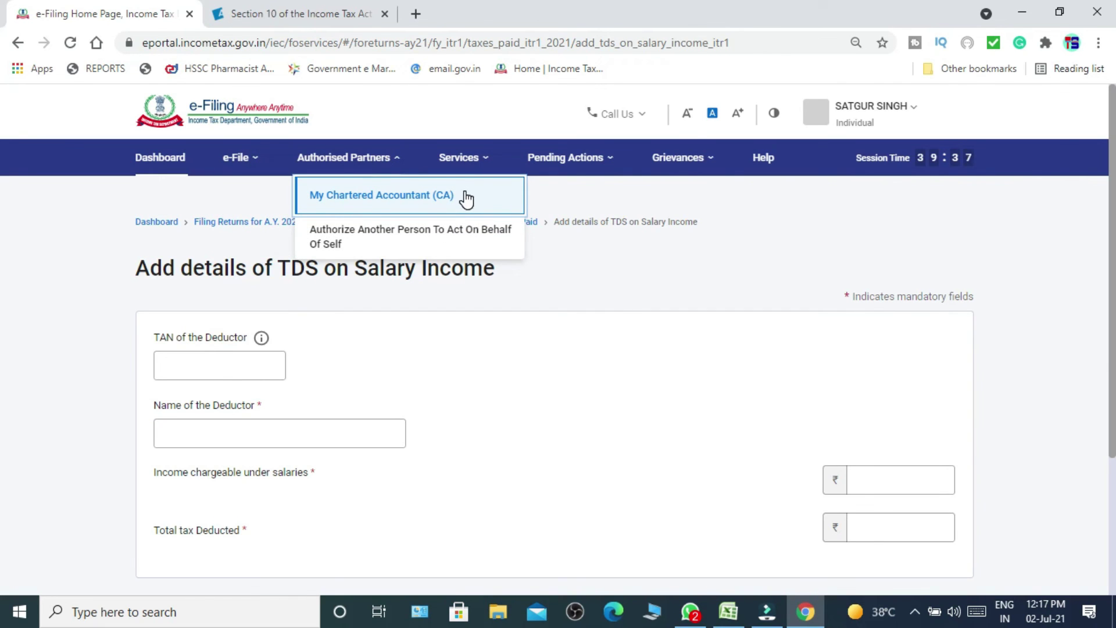
{"action": "key", "text": "ctrl+shift+t"}
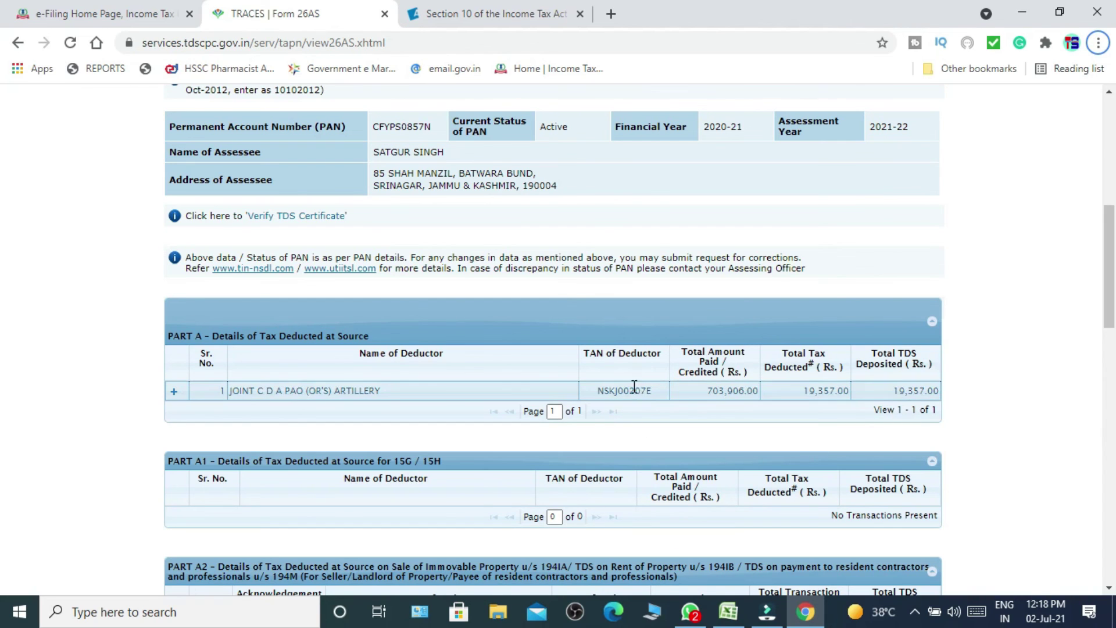
Copy the deductor's TAN from the Form 26AS Part A row into the TAN field.
{"action": "left_click_drag", "start_coordinate": [657, 392], "coordinate": [595, 394]}
{"action": "key", "text": "ctrl+c"}
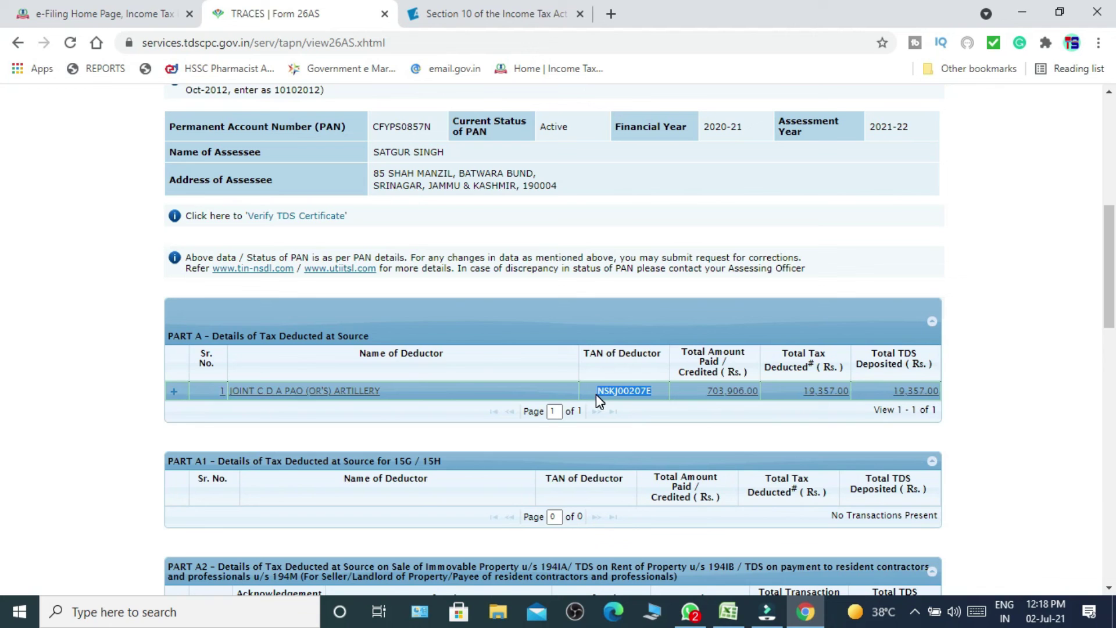
{"action": "left_click", "coordinate": [351, 220]}
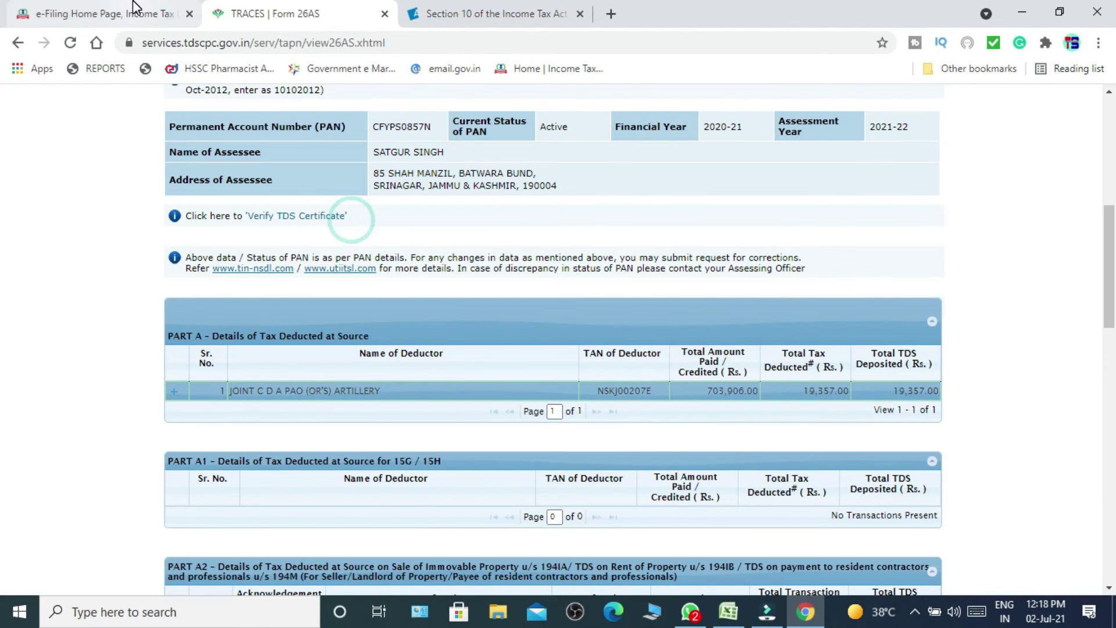
{"action": "left_click", "coordinate": [132, 7]}
{"action": "left_click", "coordinate": [207, 360]}
{"action": "key", "text": "ctrl+v"}
Paste deductor name JOINT C D A PAO (OR'S) ARTILLERY into the Name field, removing the leading space.
{"action": "left_click", "coordinate": [256, 434]}
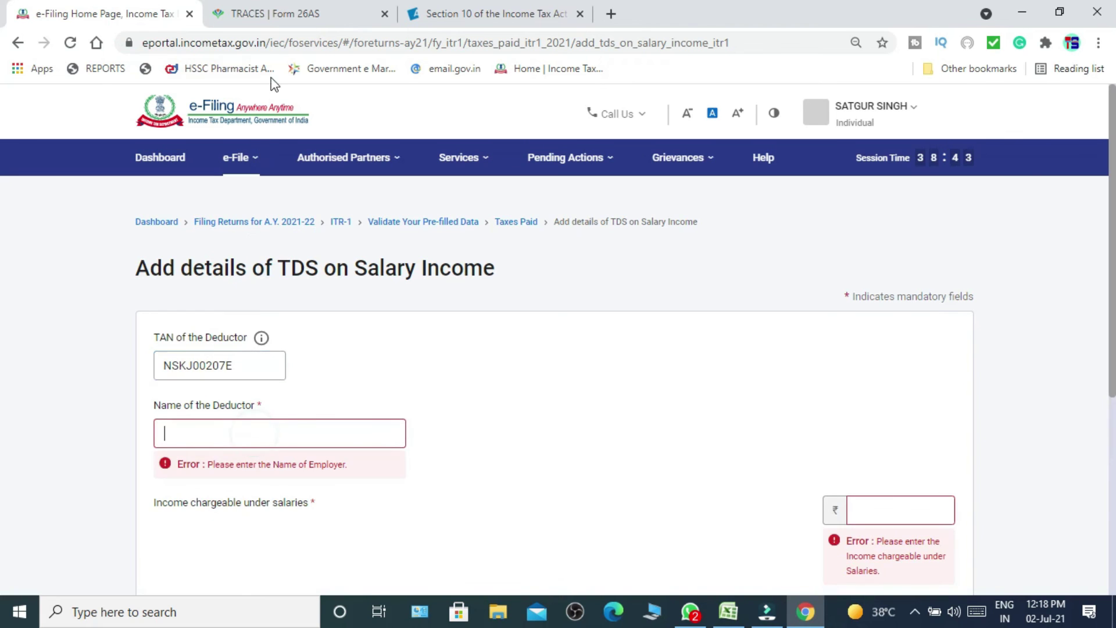
{"action": "left_click", "coordinate": [291, 15]}
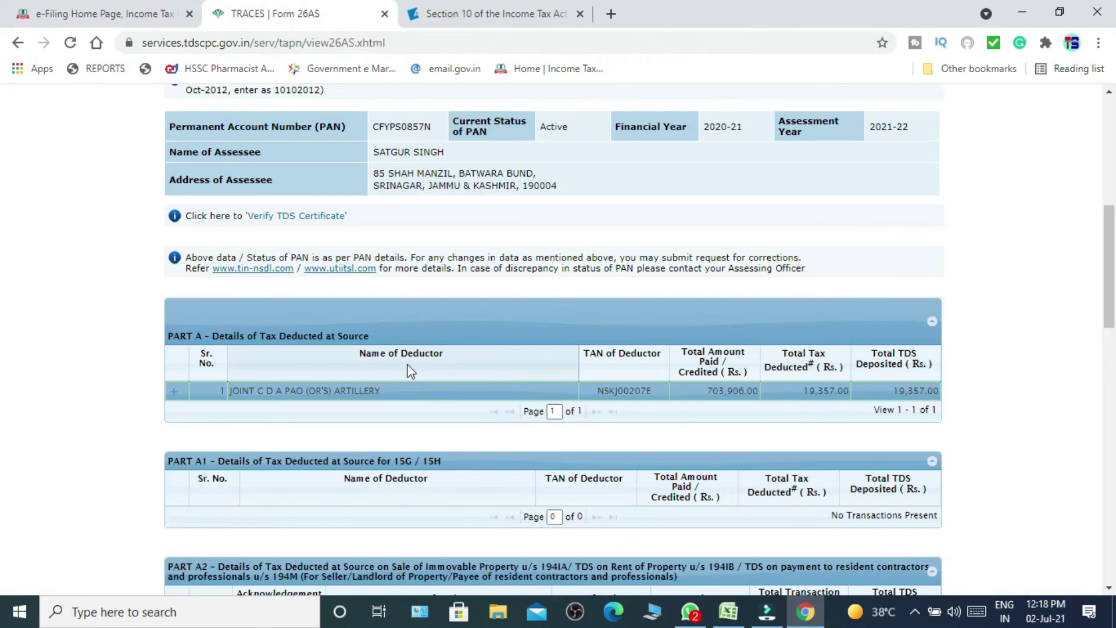
{"action": "left_click_drag", "start_coordinate": [389, 391], "coordinate": [229, 405]}
{"action": "key", "text": "ctrl+c"}
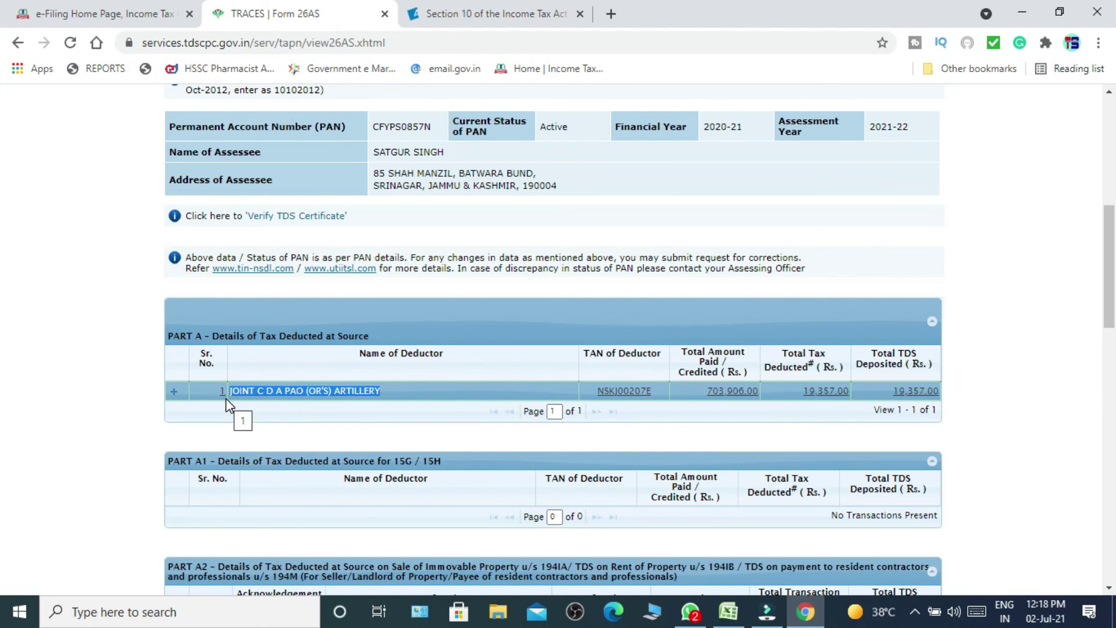
{"action": "left_click", "coordinate": [87, 13]}
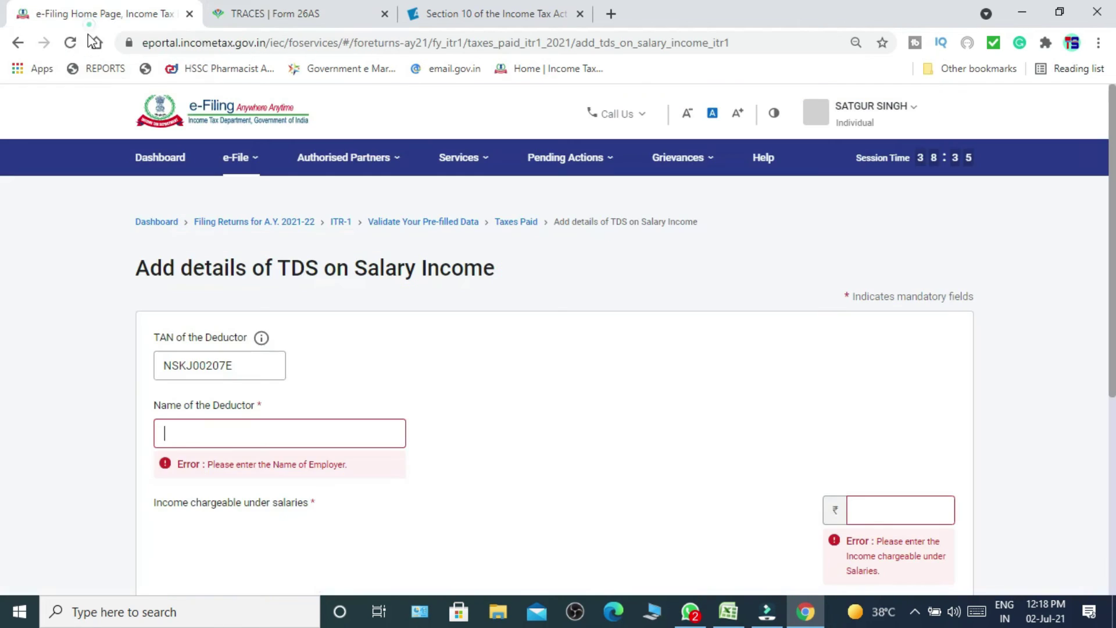
{"action": "left_click", "coordinate": [309, 443]}
{"action": "key", "text": "ctrl+v"}
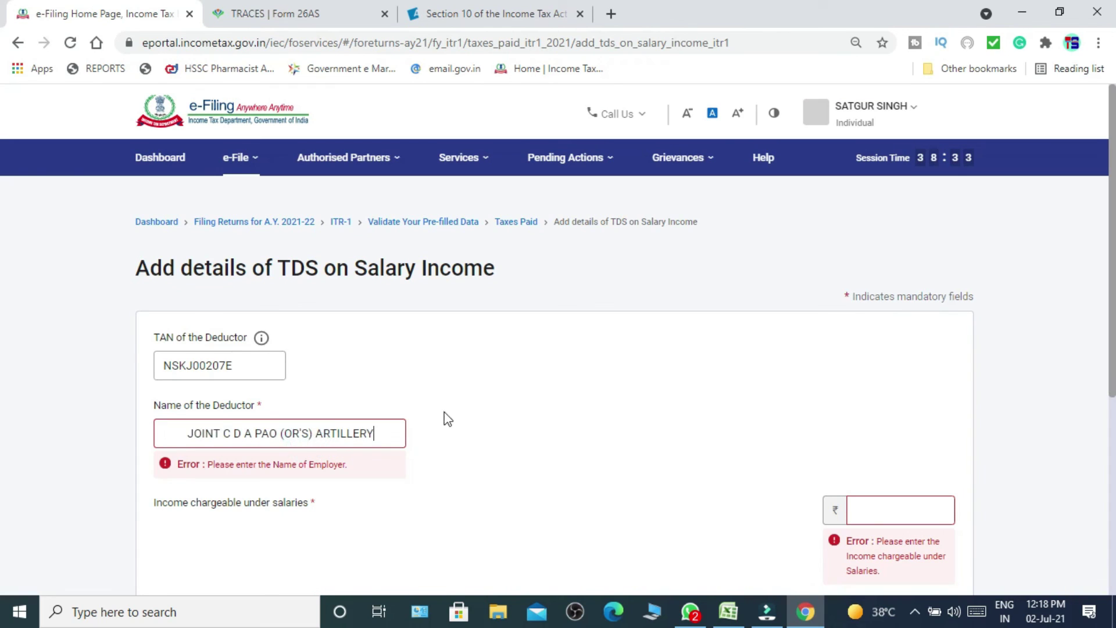
{"action": "left_click", "coordinate": [192, 433]}
{"action": "key", "text": "BackSpace"}
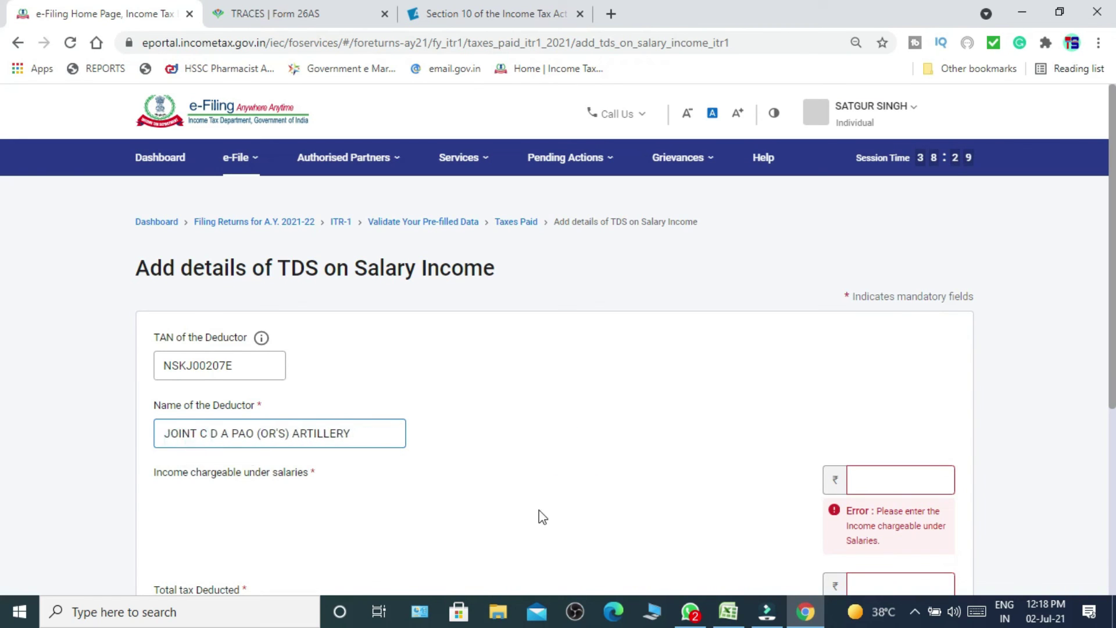
{"action": "left_click", "coordinate": [870, 481]}
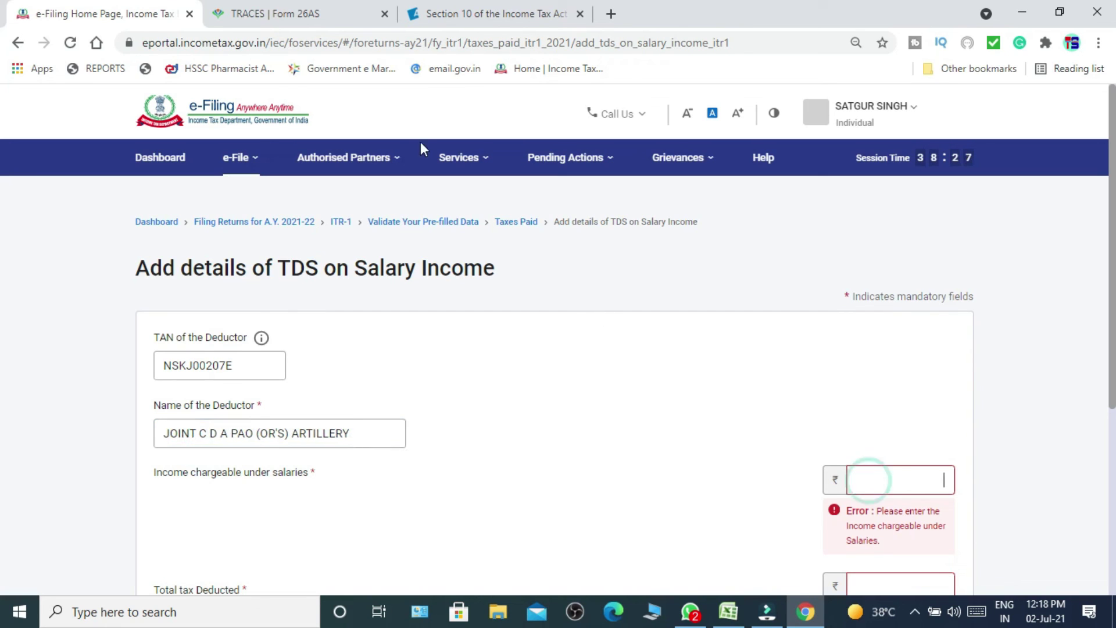
{"action": "left_click", "coordinate": [273, 14]}
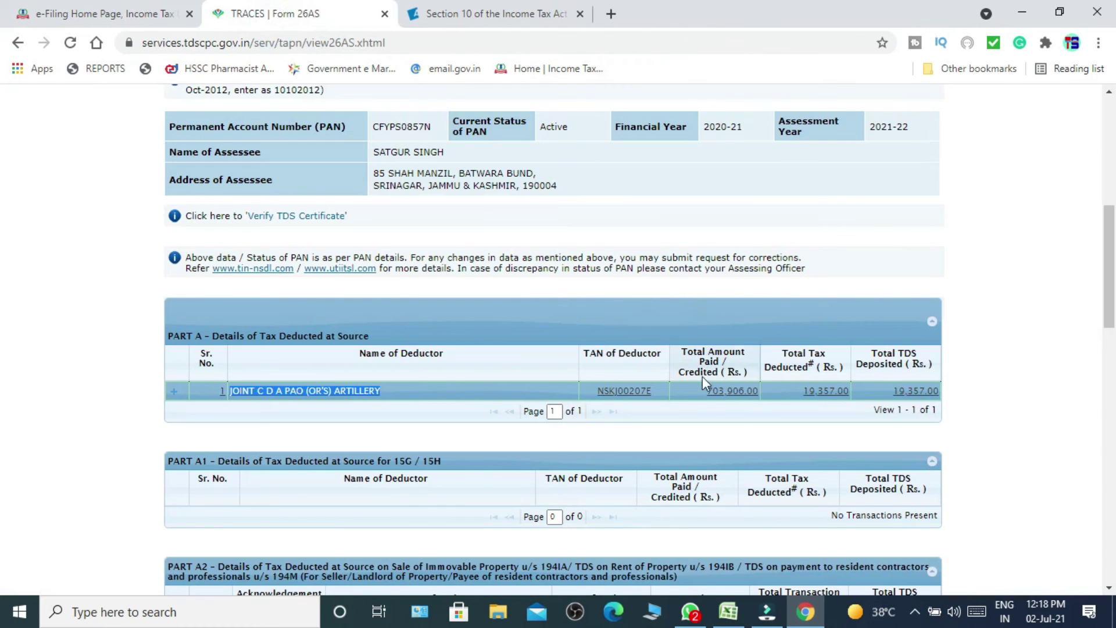
Enter income chargeable under salaries of 7,03,906 from Form 26AS.
{"action": "left_click_drag", "start_coordinate": [324, 90], "coordinate": [176, 92]}
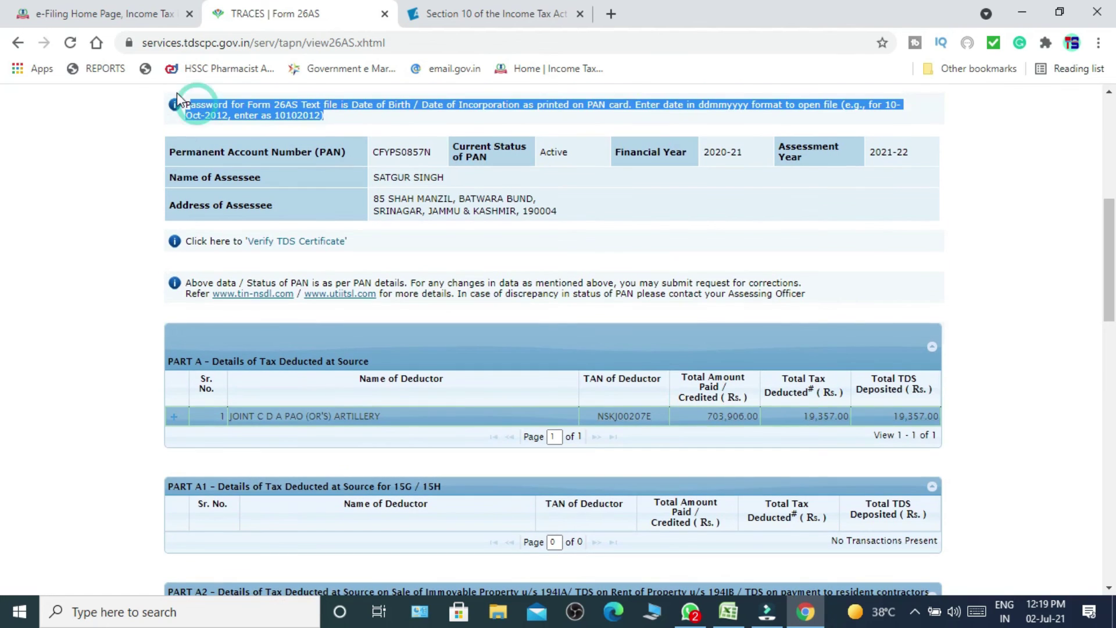
{"action": "left_click", "coordinate": [120, 11]}
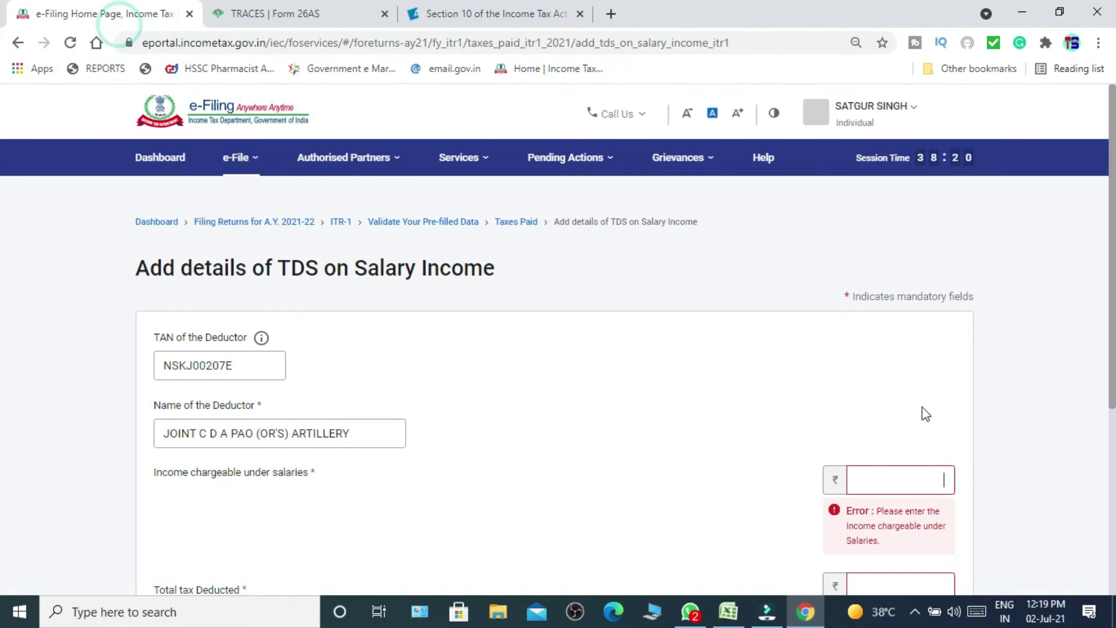
{"action": "left_click", "coordinate": [953, 479]}
{"action": "type", "text": "703906"}
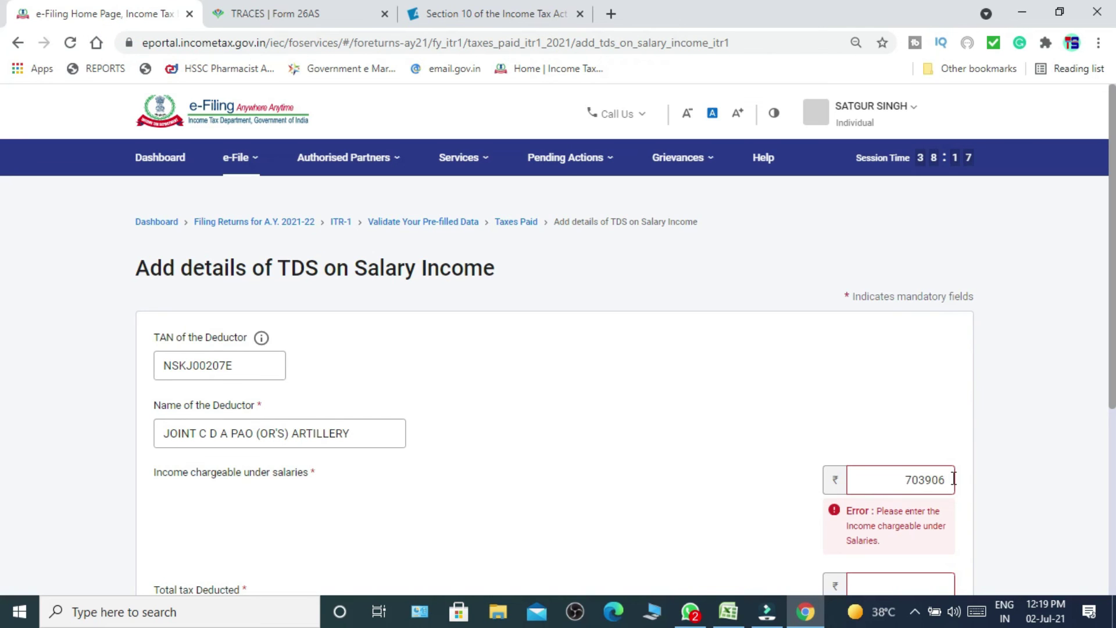
{"action": "left_click", "coordinate": [439, 471]}
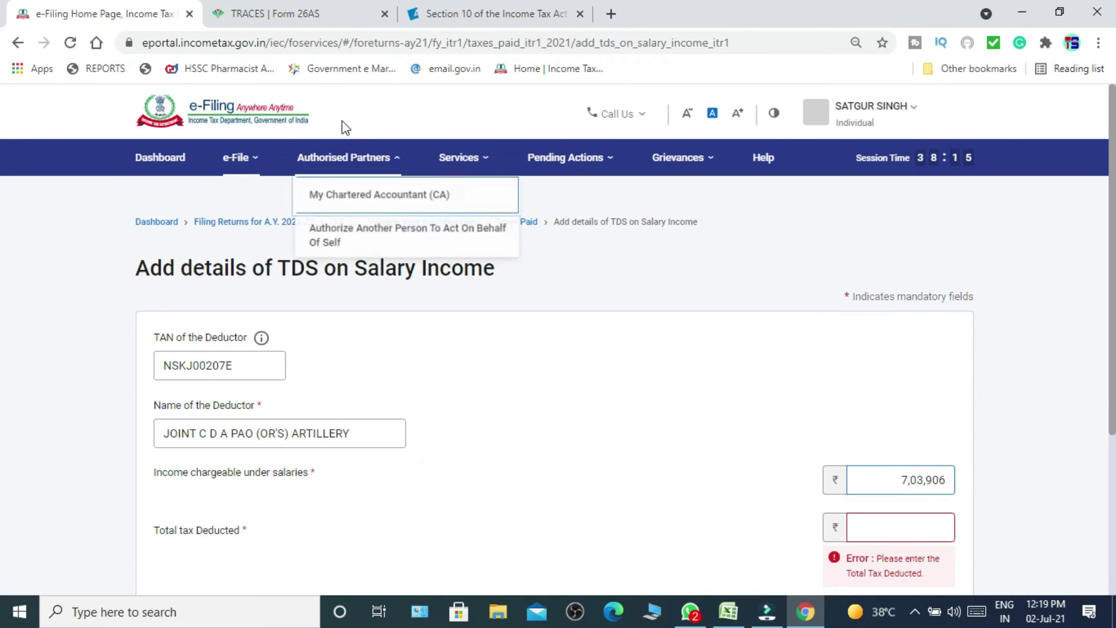
Enter total tax deducted of 19,357 and add the salary TDS entry.
{"action": "left_click", "coordinate": [319, 10]}
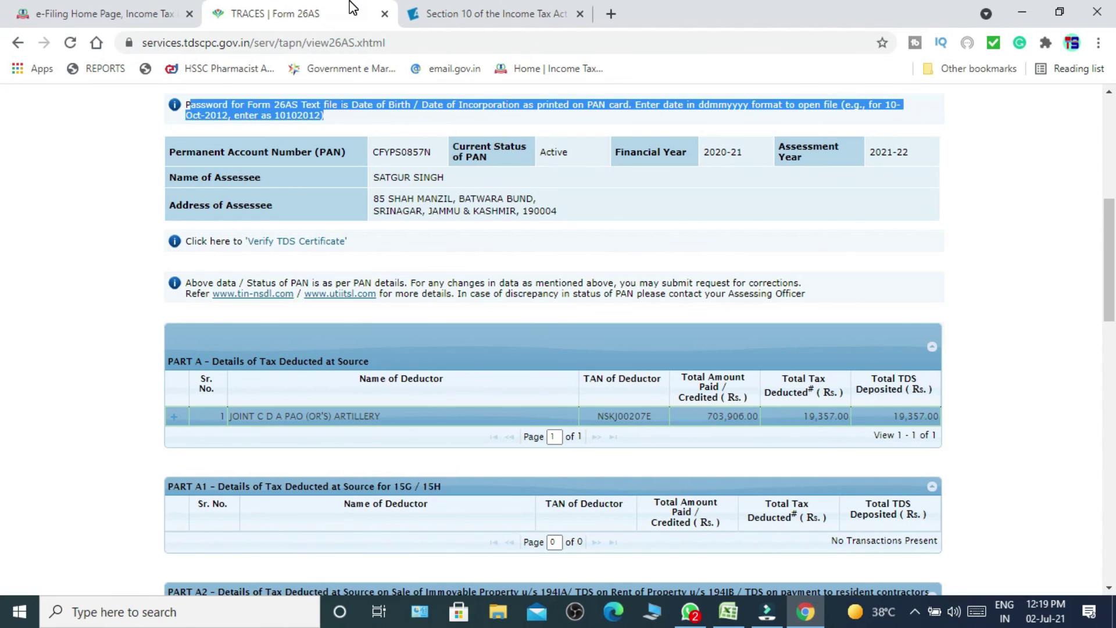
{"action": "left_click", "coordinate": [188, 6]}
{"action": "left_click", "coordinate": [898, 527]}
{"action": "type", "text": "19357"}
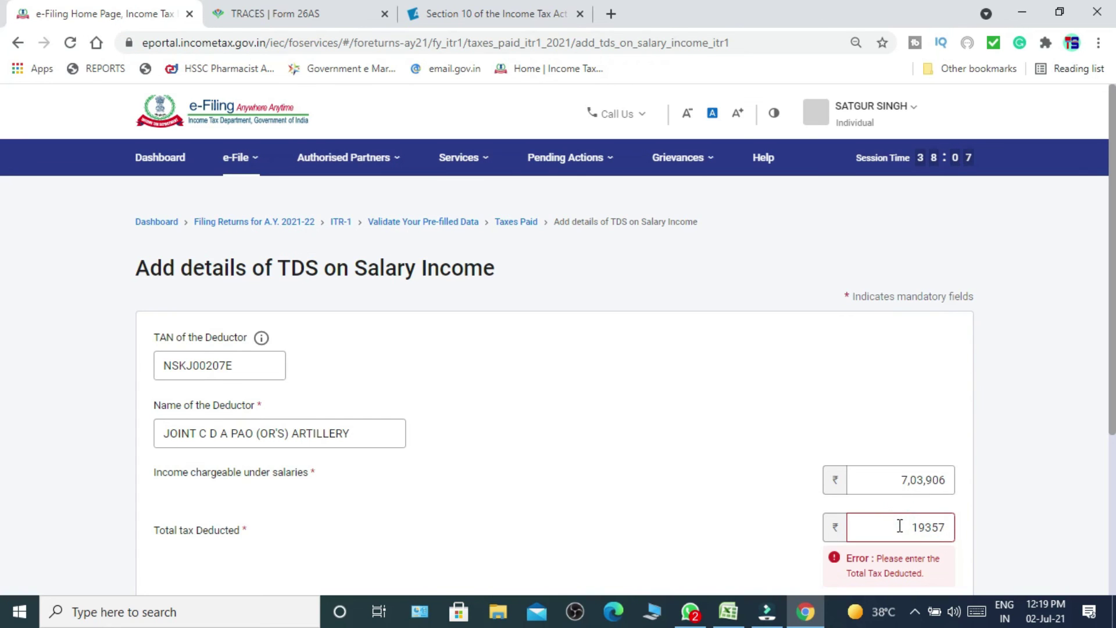
{"action": "key", "text": "shift+Tab"}
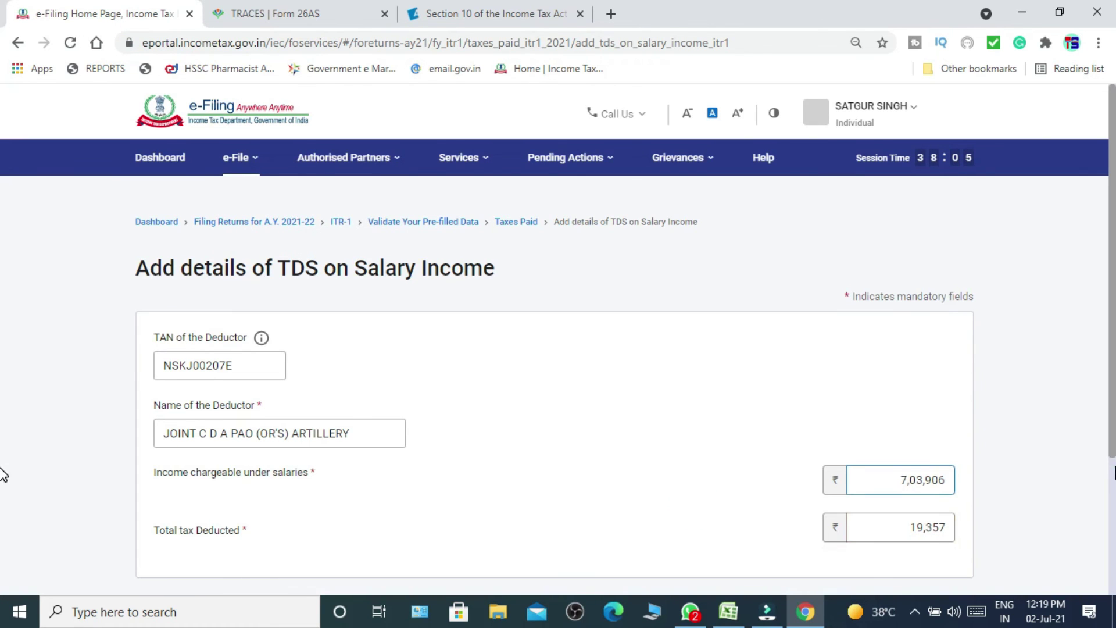
{"action": "scroll", "coordinate": [967, 407], "scroll_direction": "down", "scroll_amount": 3}
{"action": "left_click", "coordinate": [942, 436]}
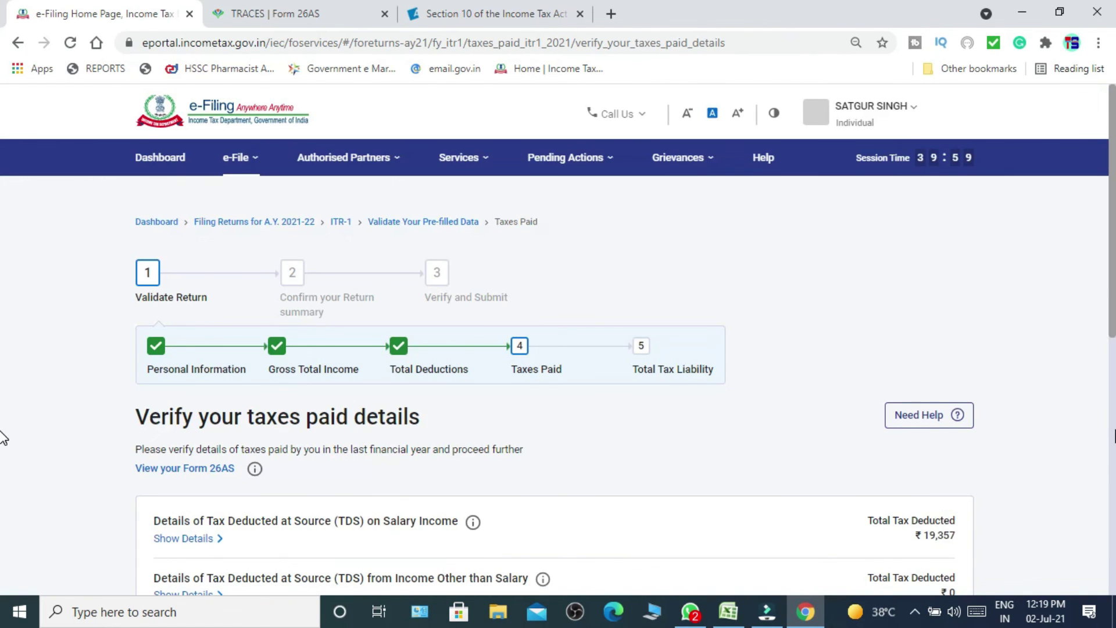
Confirm the ₹19,357 taxes paid and the Total Tax Liability sections, then proceed from validation.
{"action": "scroll", "coordinate": [922, 418], "scroll_direction": "down", "scroll_amount": 6}
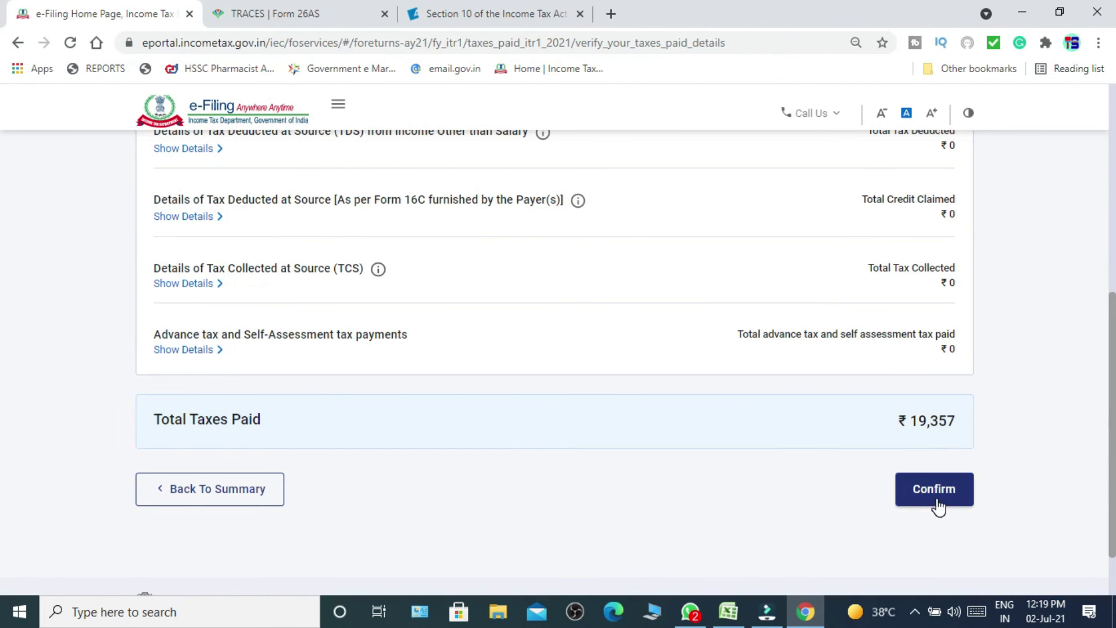
{"action": "left_click", "coordinate": [936, 494]}
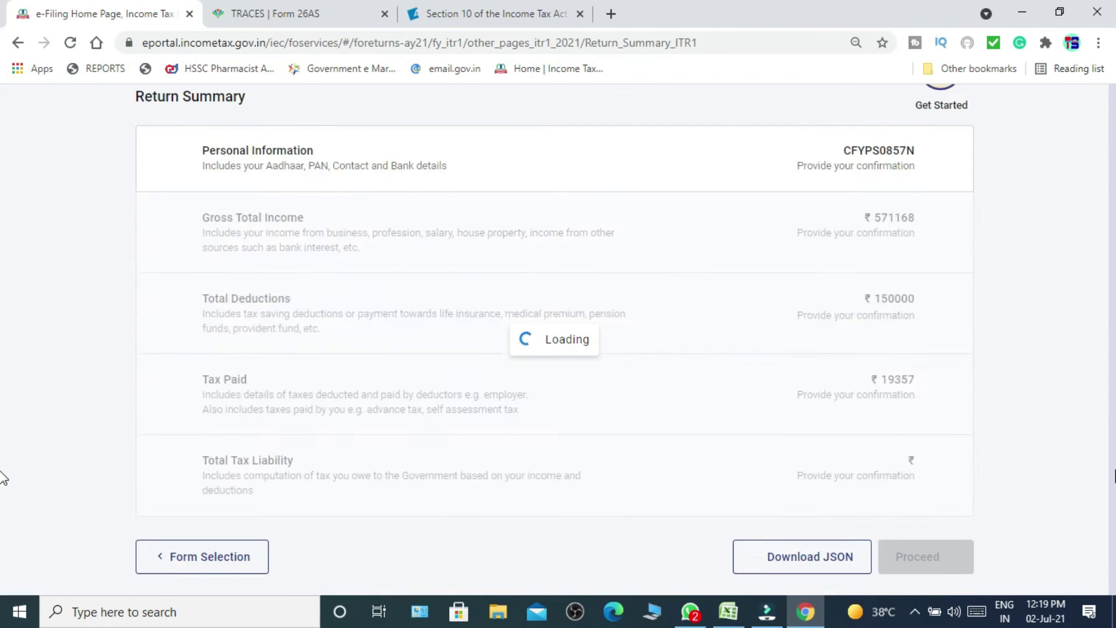
{"action": "scroll", "coordinate": [3, 474], "scroll_direction": "down", "scroll_amount": 6}
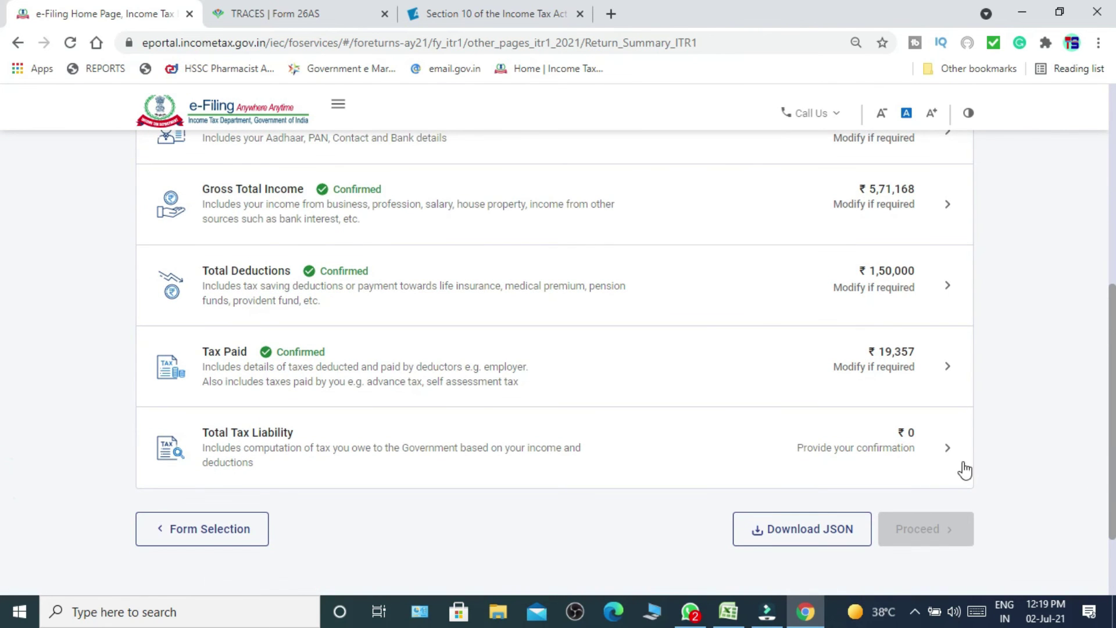
{"action": "left_click", "coordinate": [878, 450]}
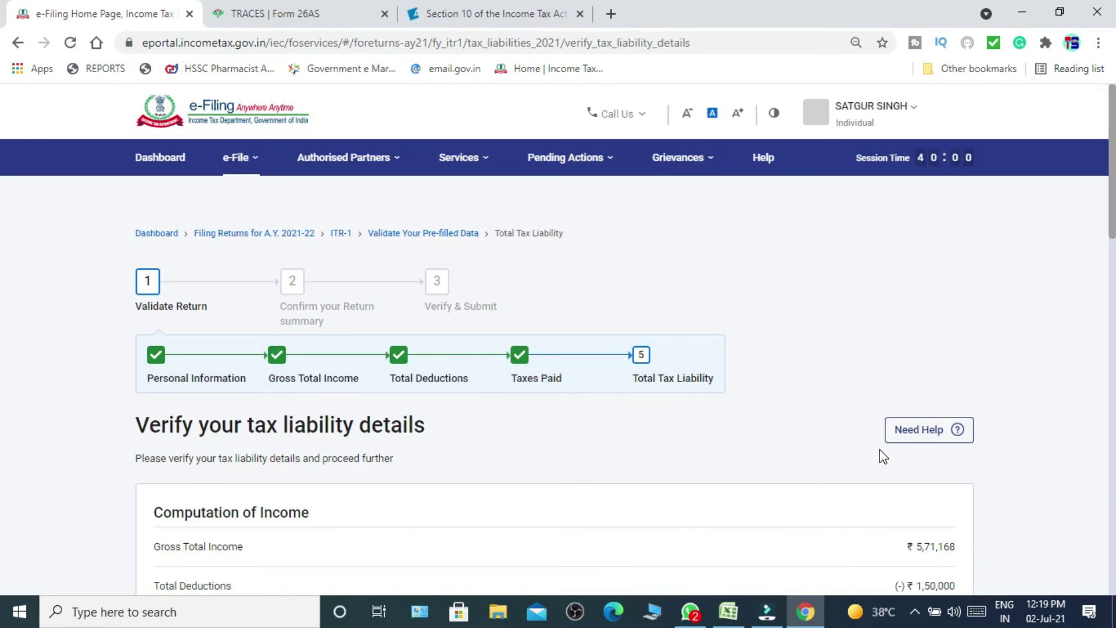
{"action": "scroll", "coordinate": [3, 492], "scroll_direction": "down", "scroll_amount": 8}
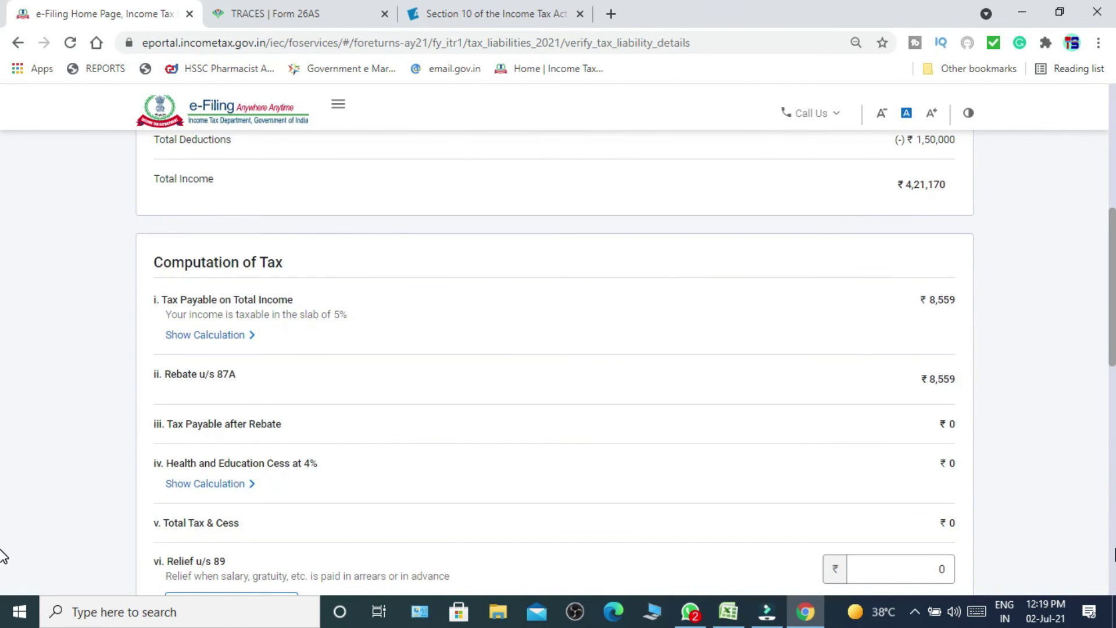
{"action": "scroll", "coordinate": [3, 557], "scroll_direction": "down", "scroll_amount": 7}
{"action": "scroll", "coordinate": [3, 581], "scroll_direction": "down", "scroll_amount": 5}
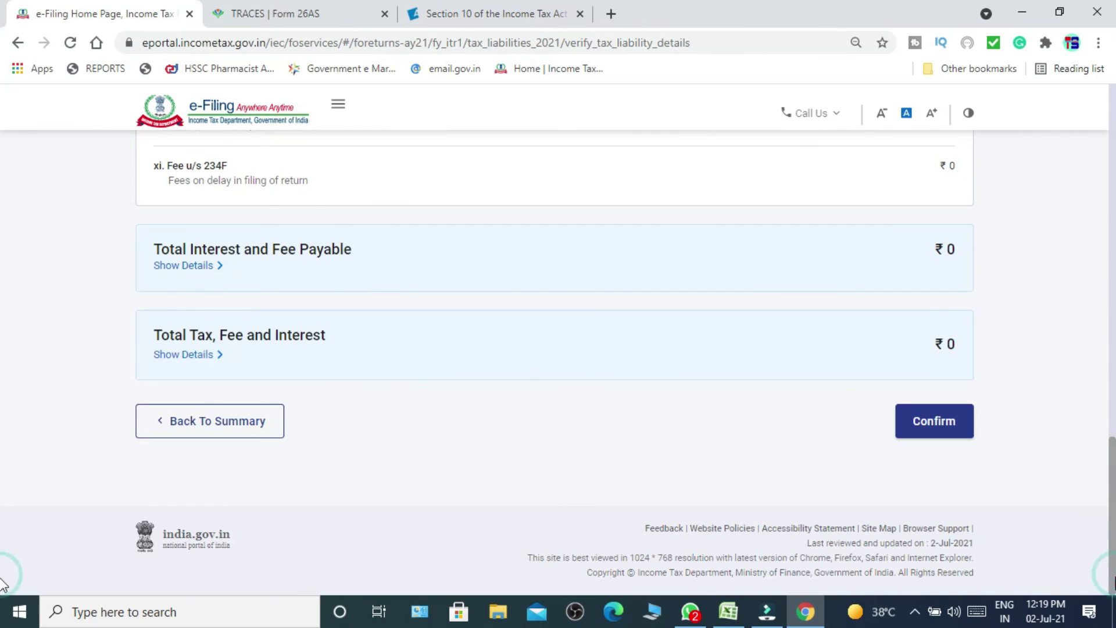
{"action": "left_click", "coordinate": [950, 427]}
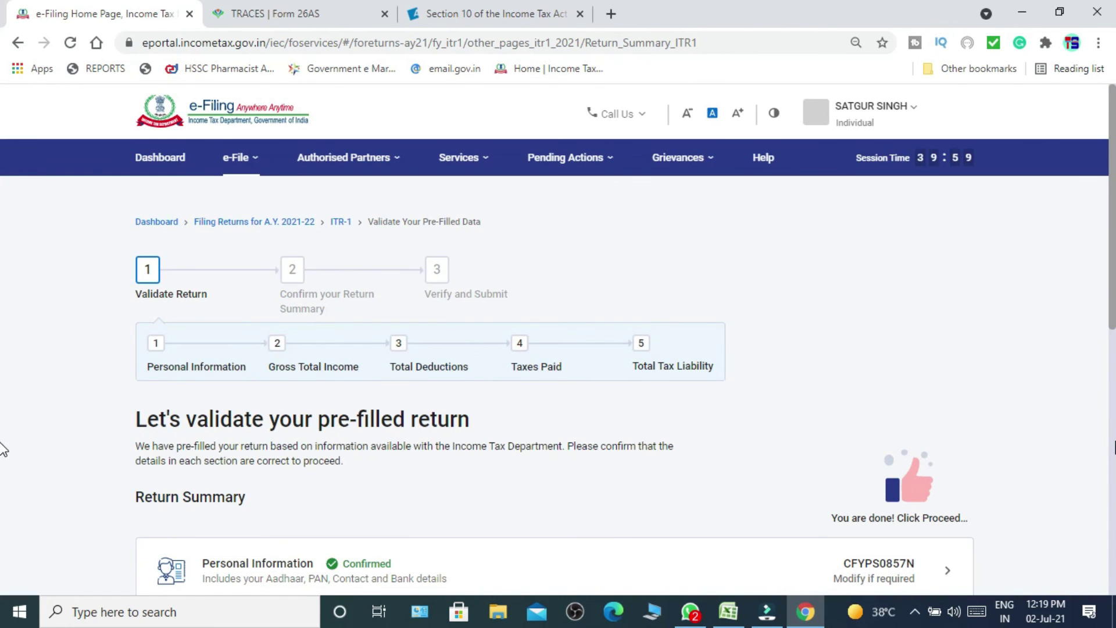
{"action": "scroll", "coordinate": [3, 449], "scroll_direction": "down", "scroll_amount": 7}
{"action": "left_click", "coordinate": [933, 518]}
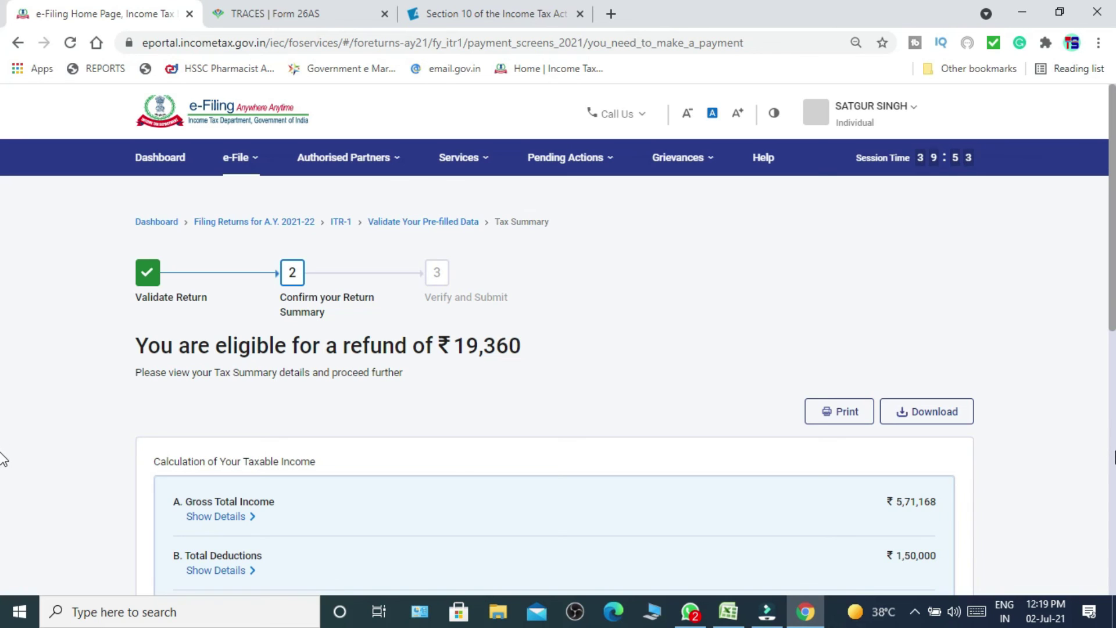
Review the tax summary: taxable income ₹4,21,170, with ₹8,559 tax offset by the 87A rebate.
{"action": "scroll", "coordinate": [927, 518], "scroll_direction": "down", "scroll_amount": 10}
{"action": "left_click", "coordinate": [917, 555]}
{"action": "left_click", "coordinate": [938, 519]}
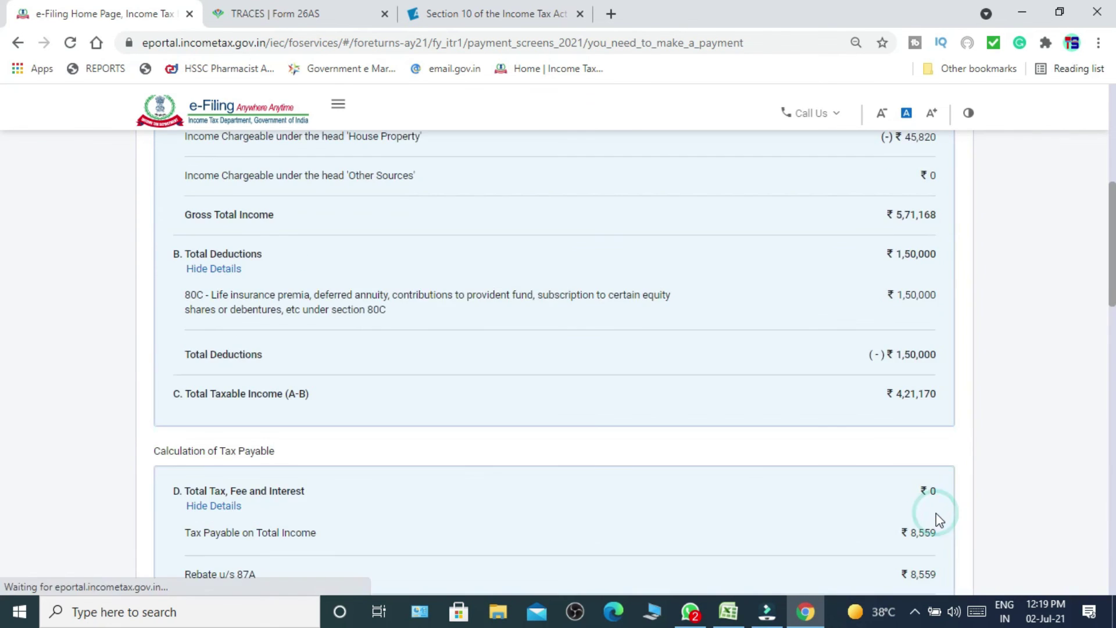